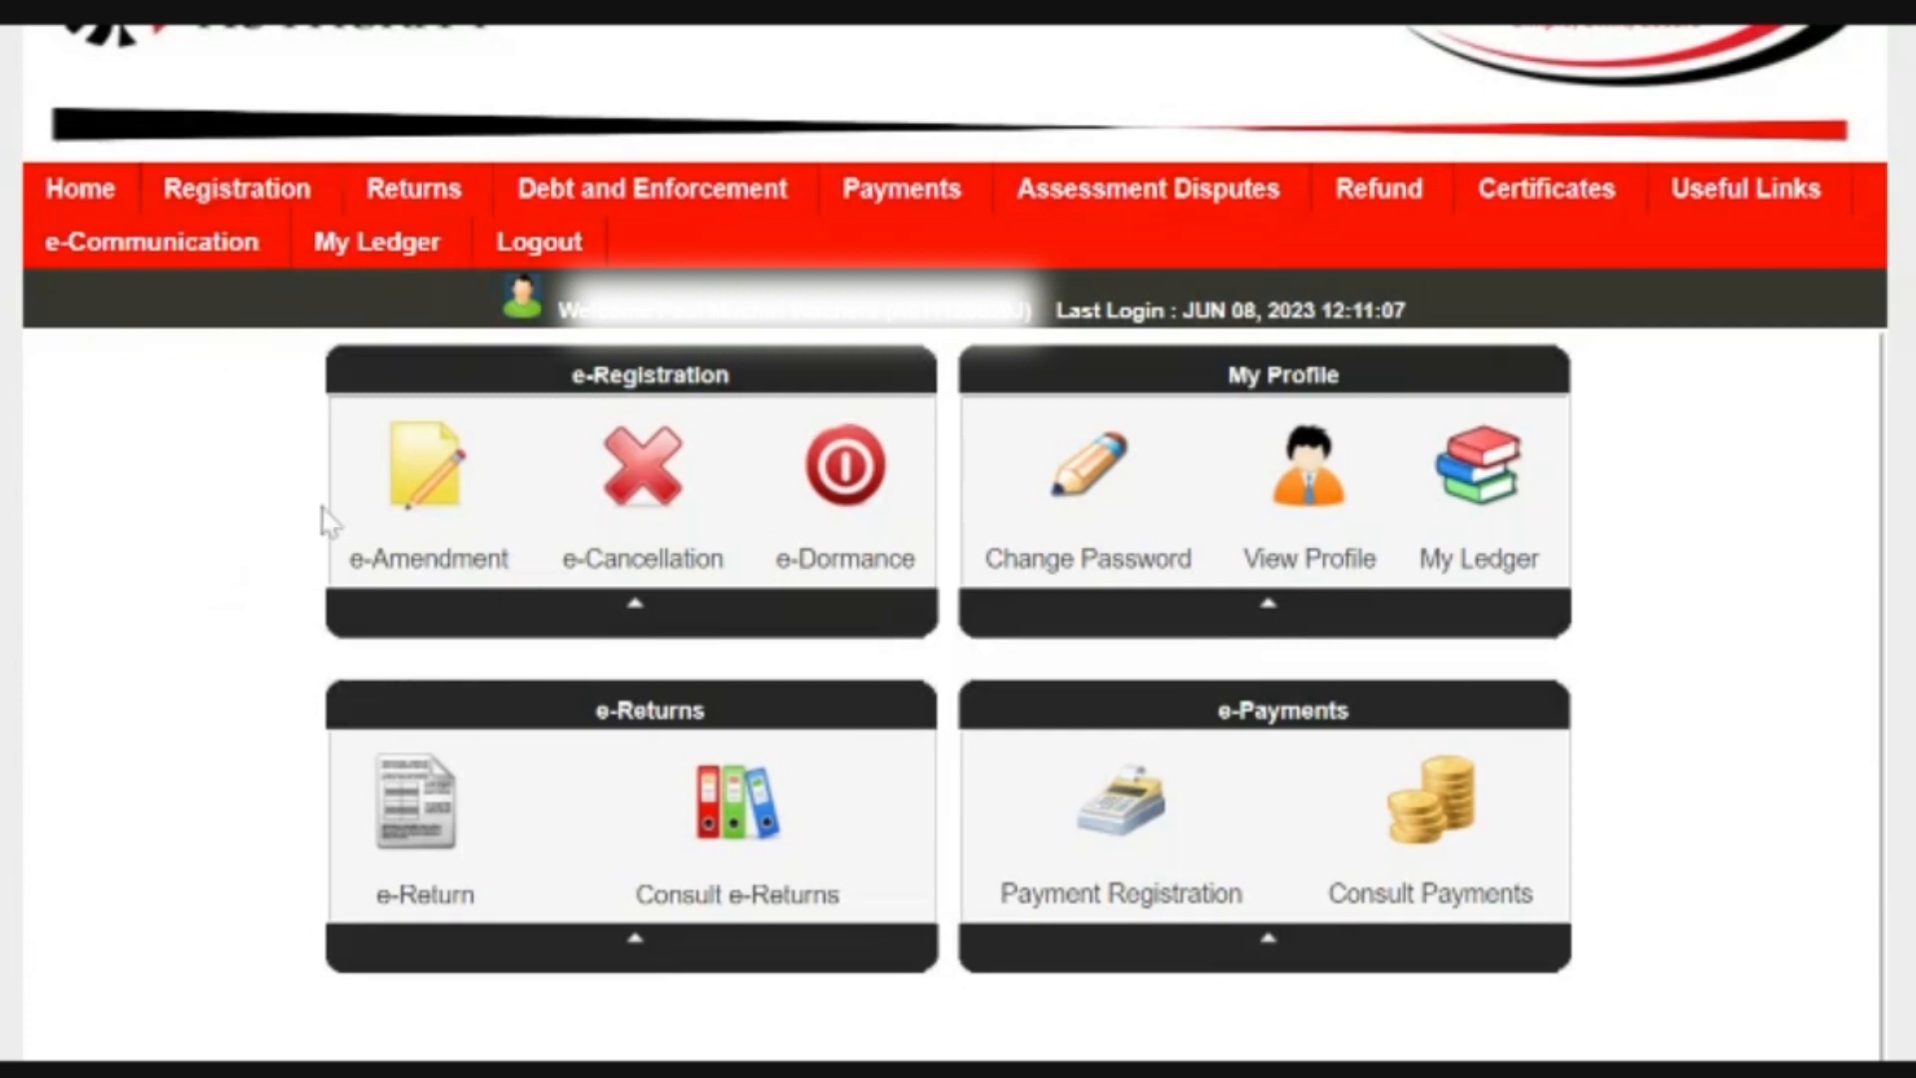
Open the ITR For Employment Income Only return form
mouse_move(424, 199)
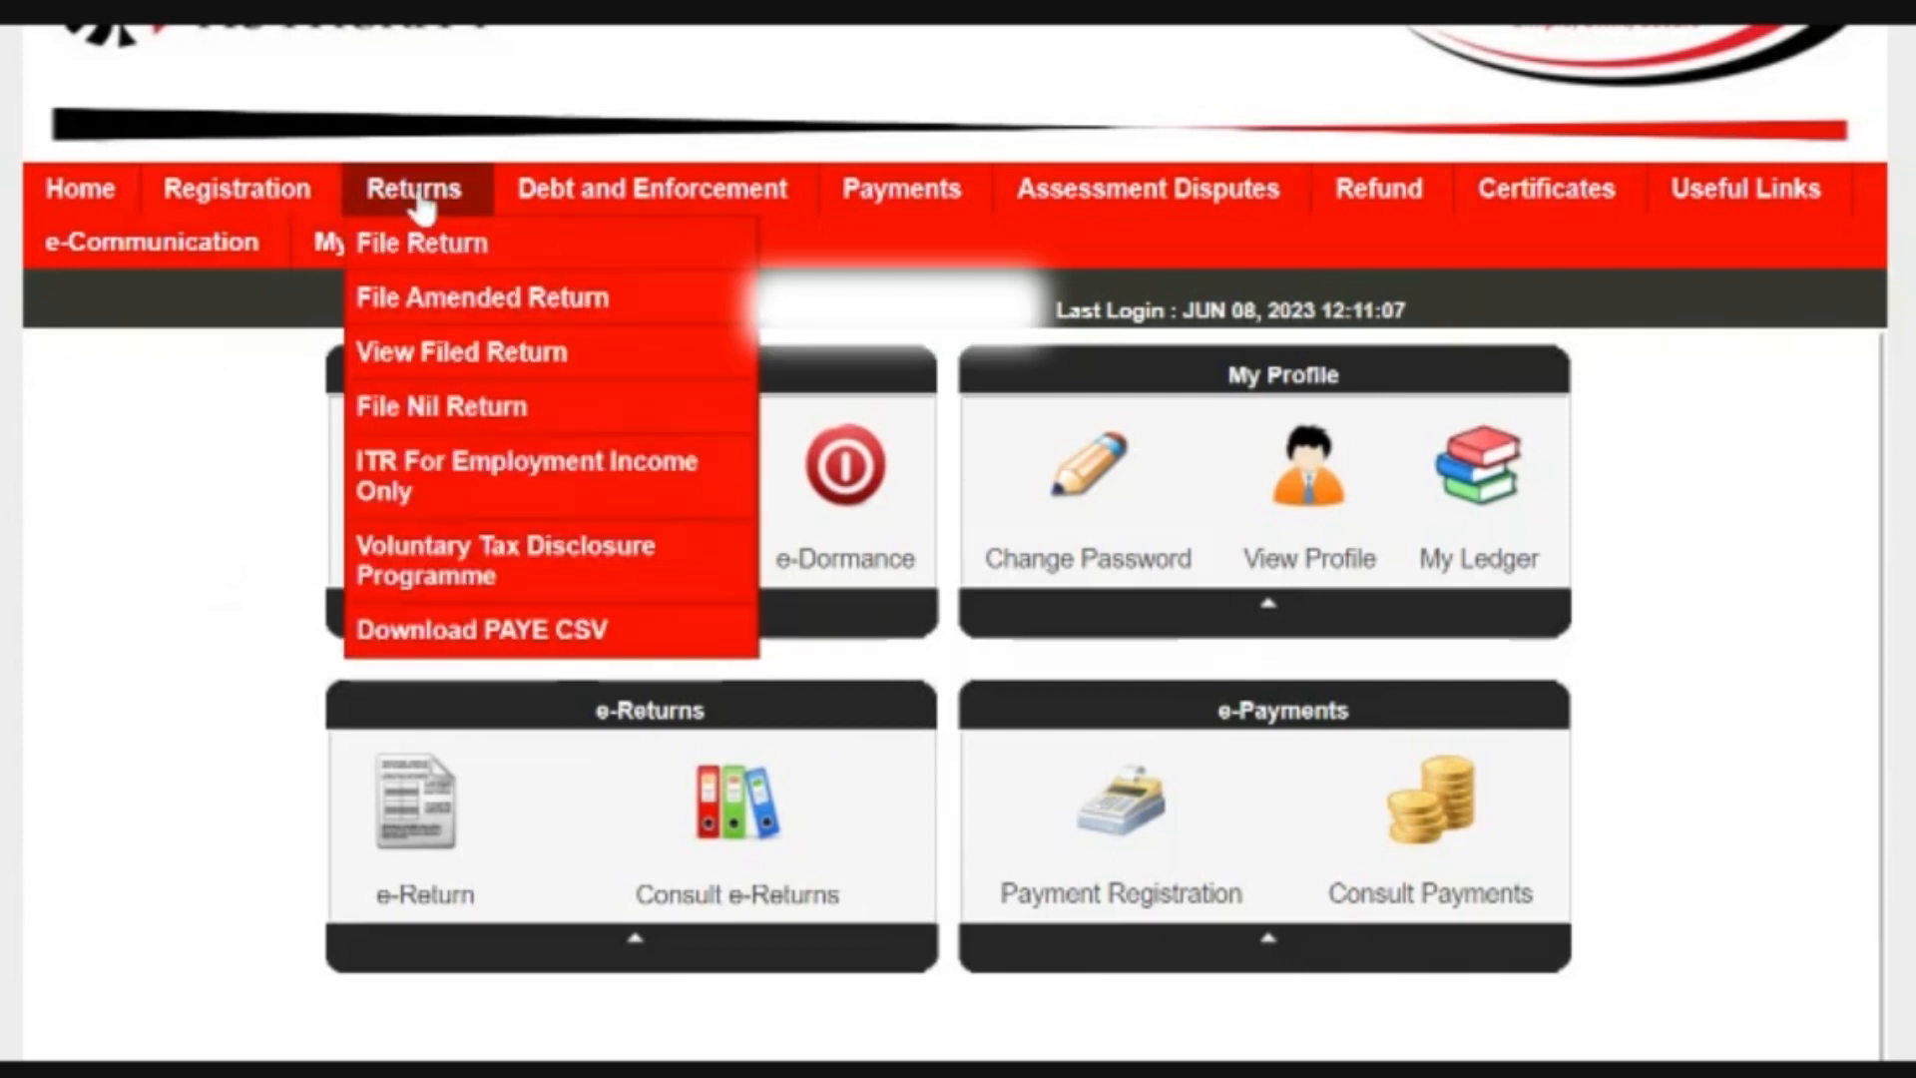
click(419, 491)
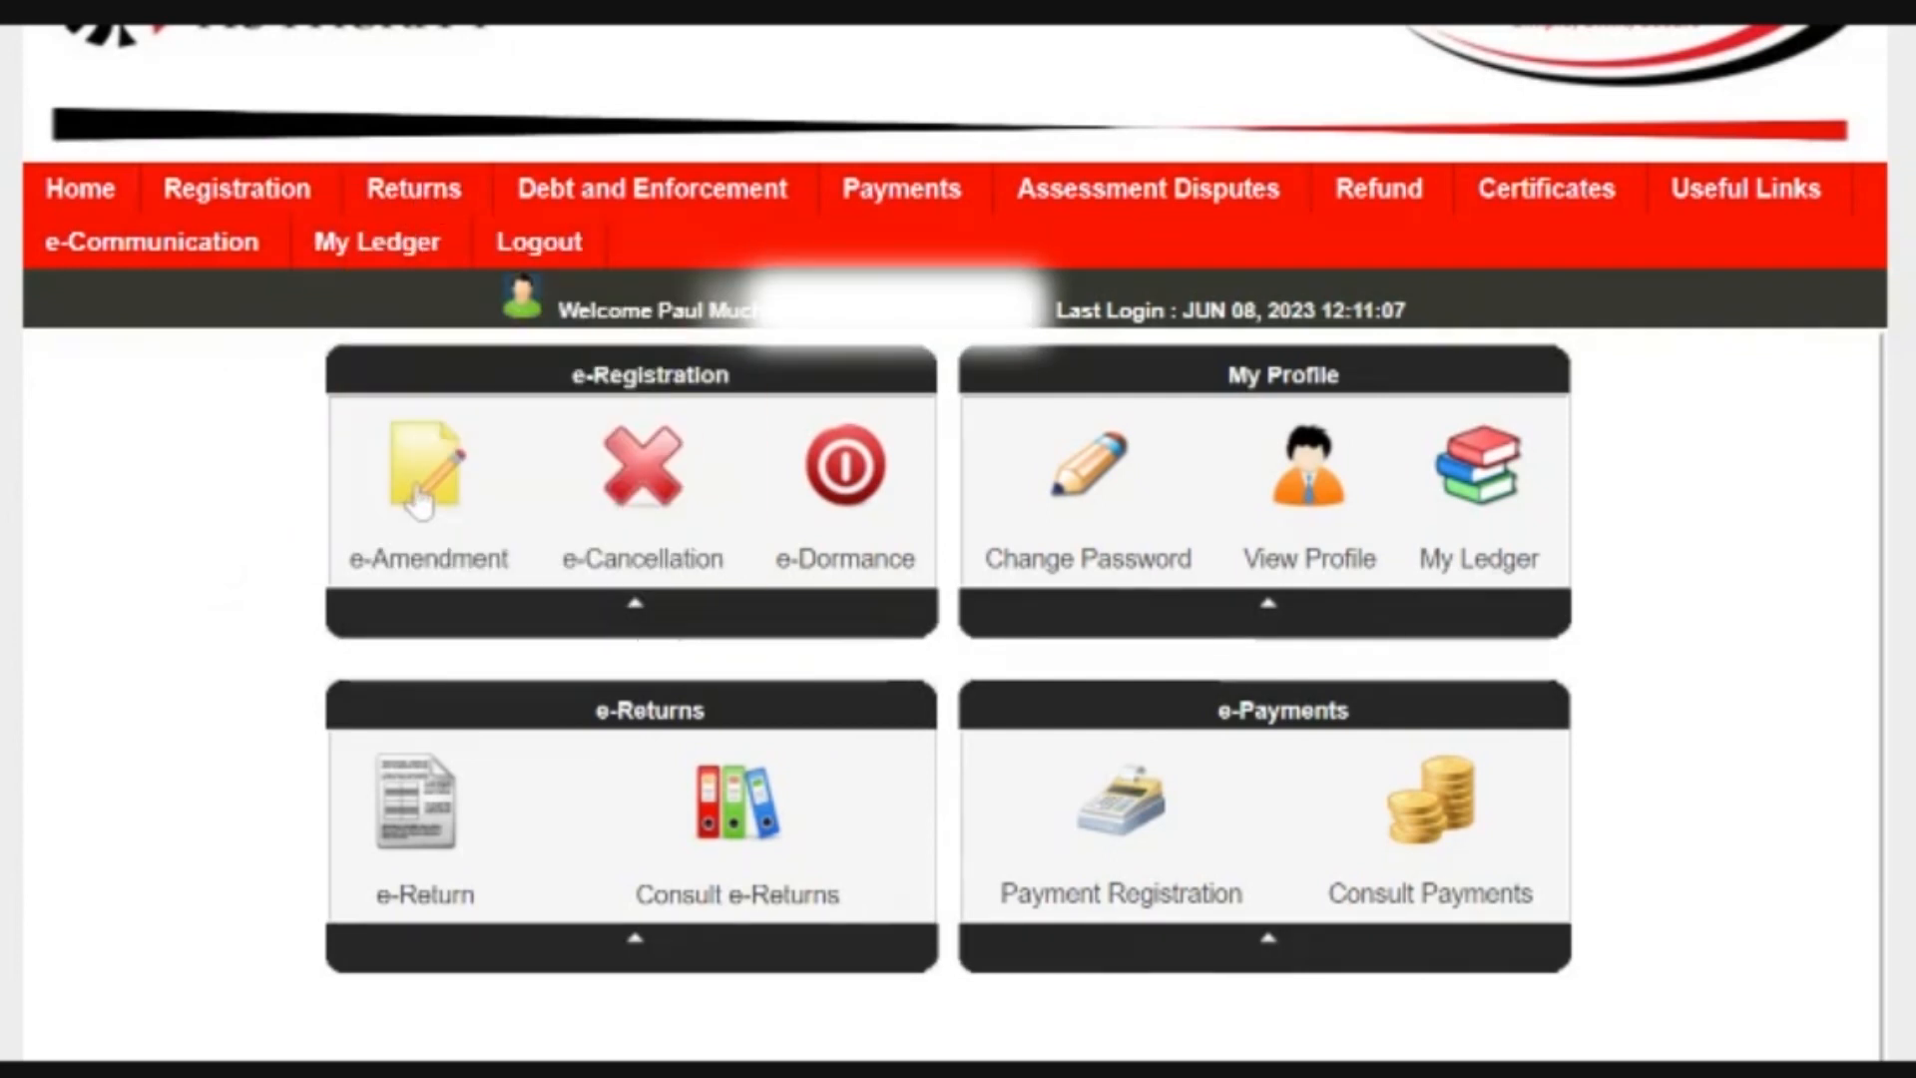
scroll(586, 684, down, 5)
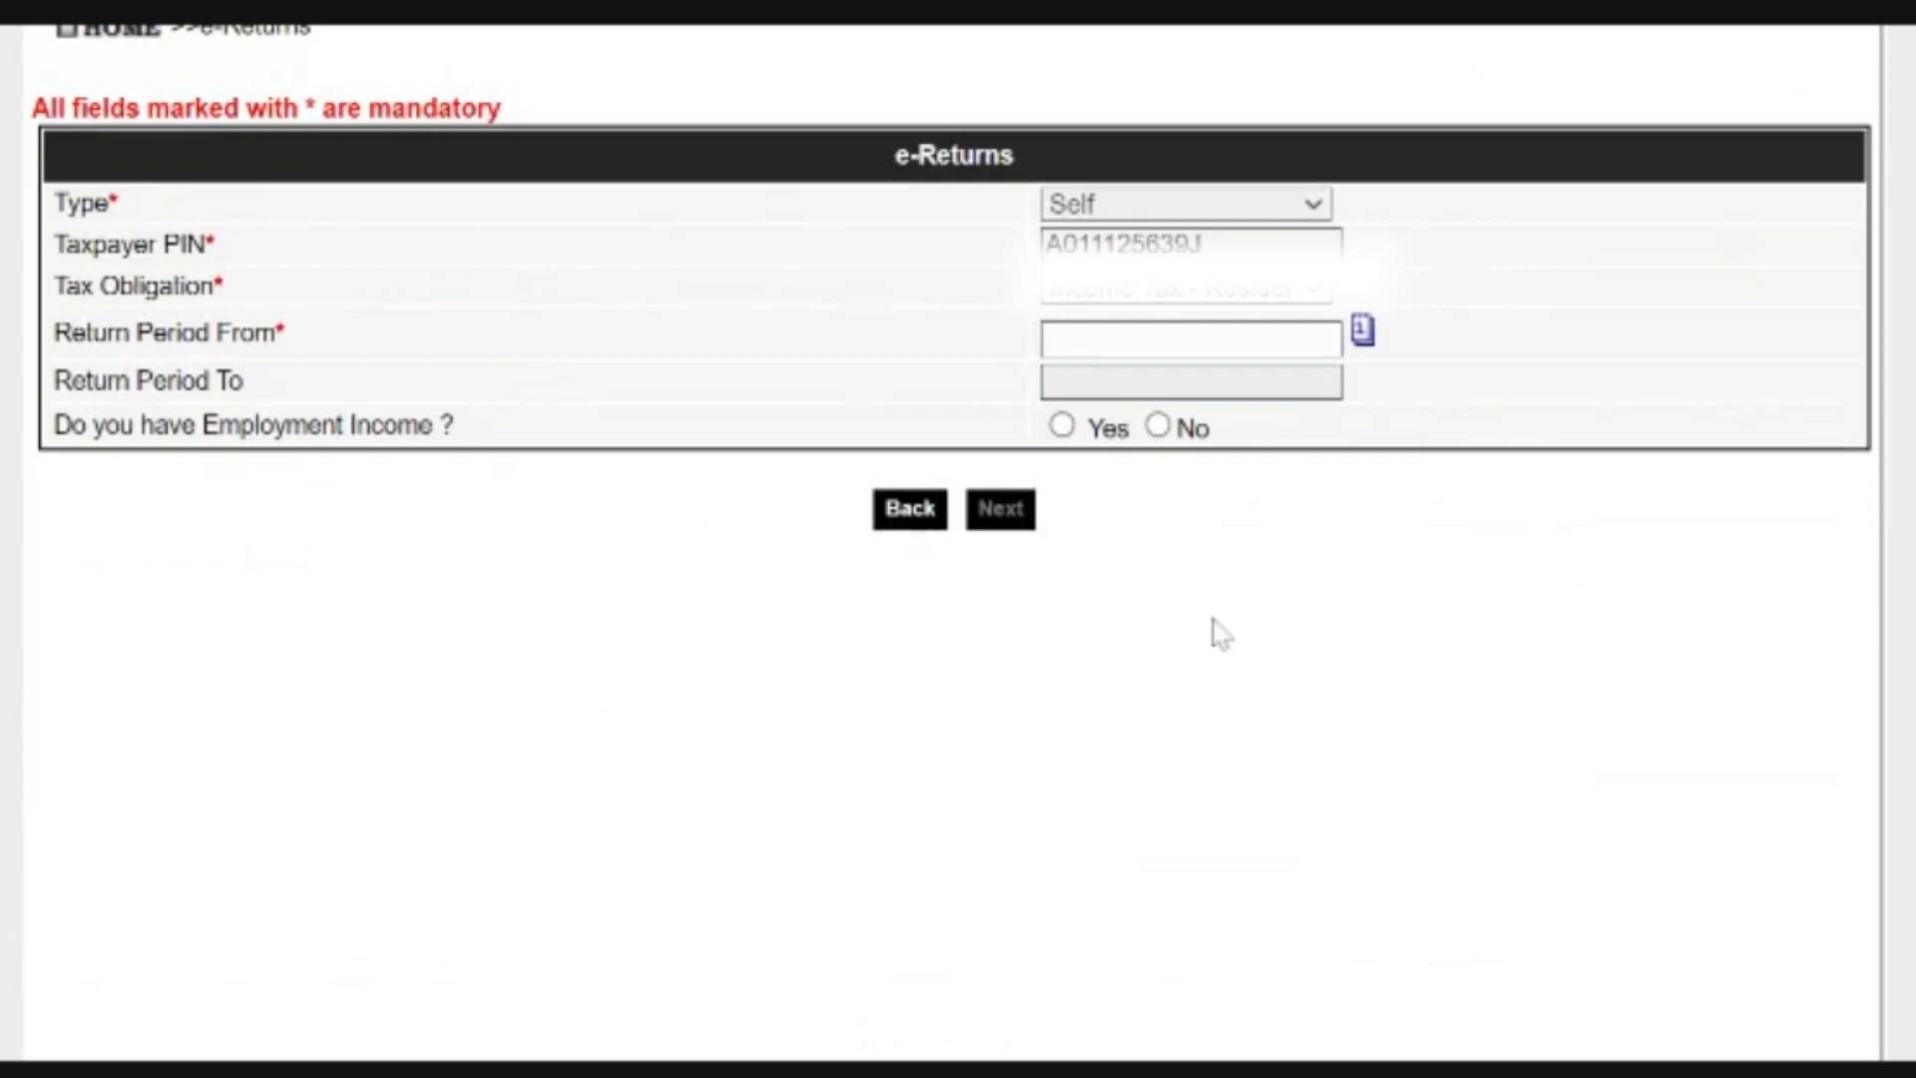
scroll(1227, 667, up, 1)
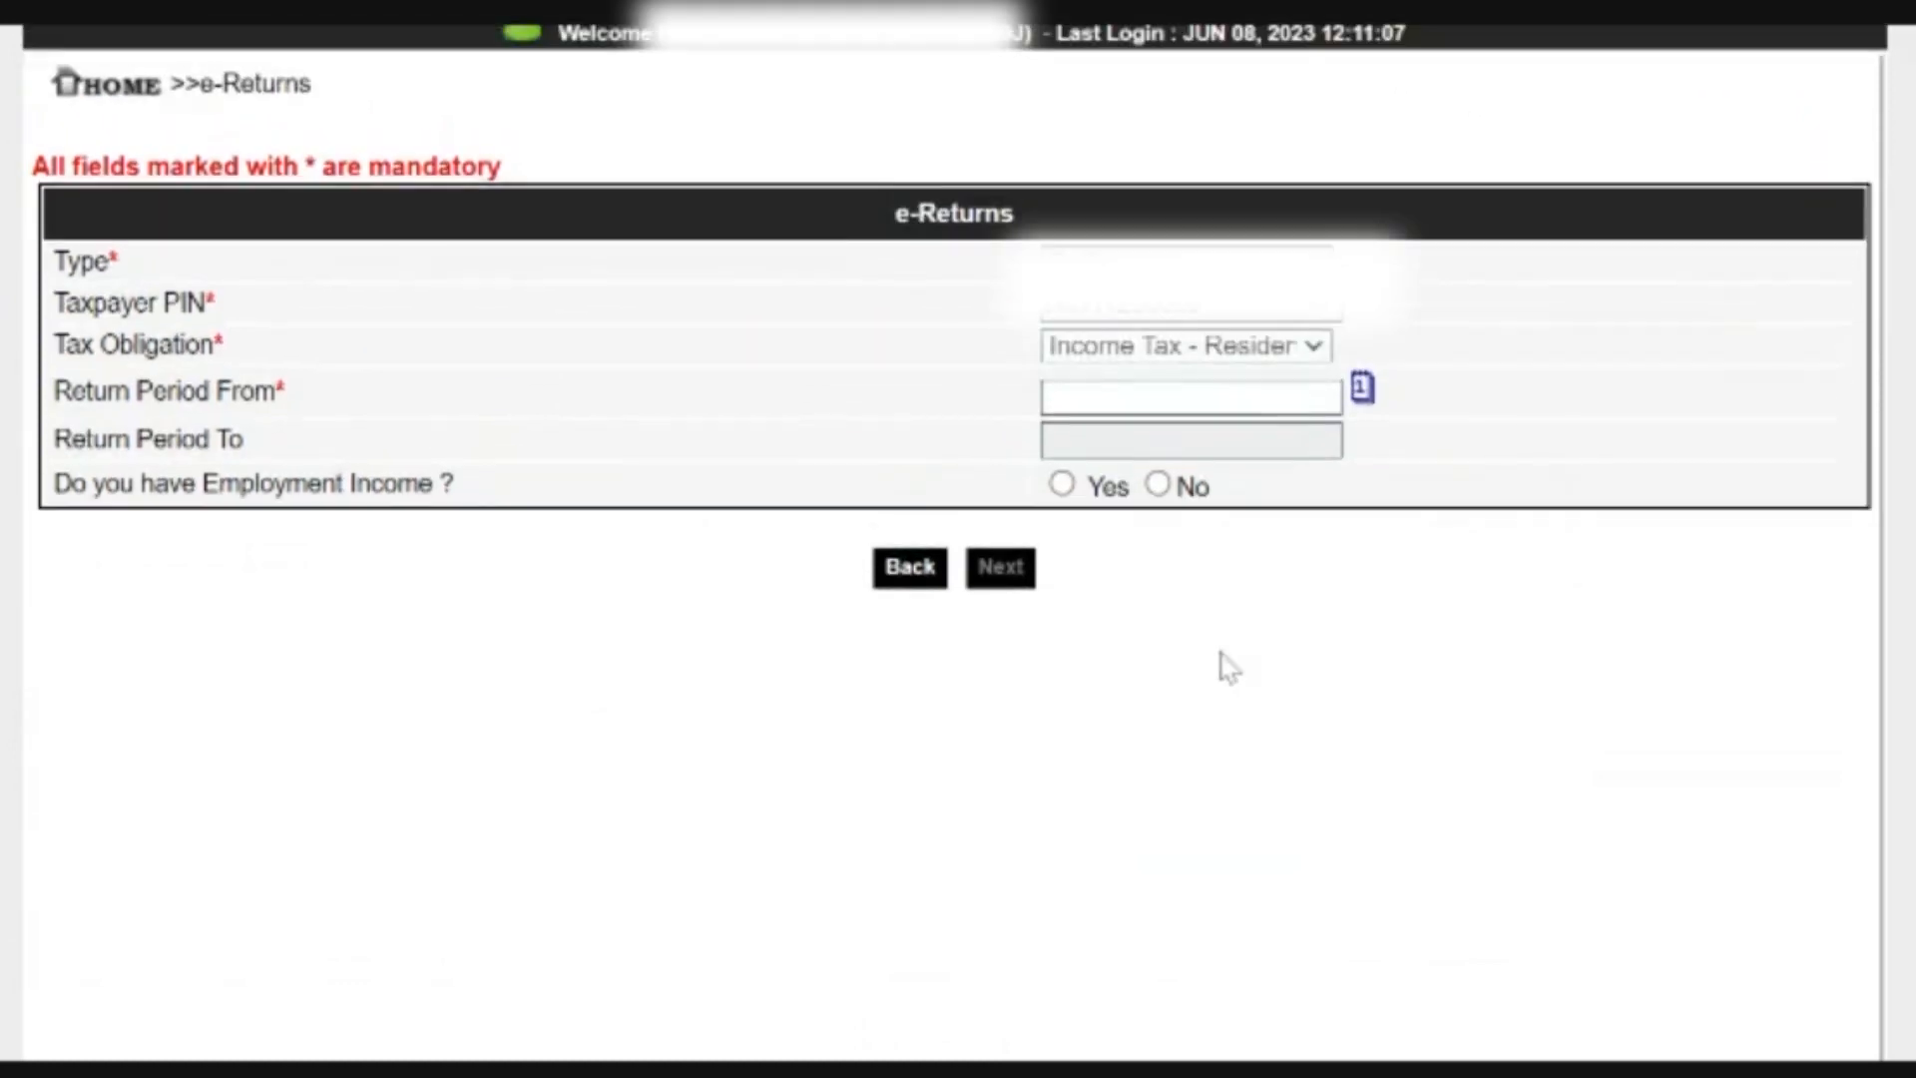
Set the start of the return period to 01/01/2022
click(1363, 389)
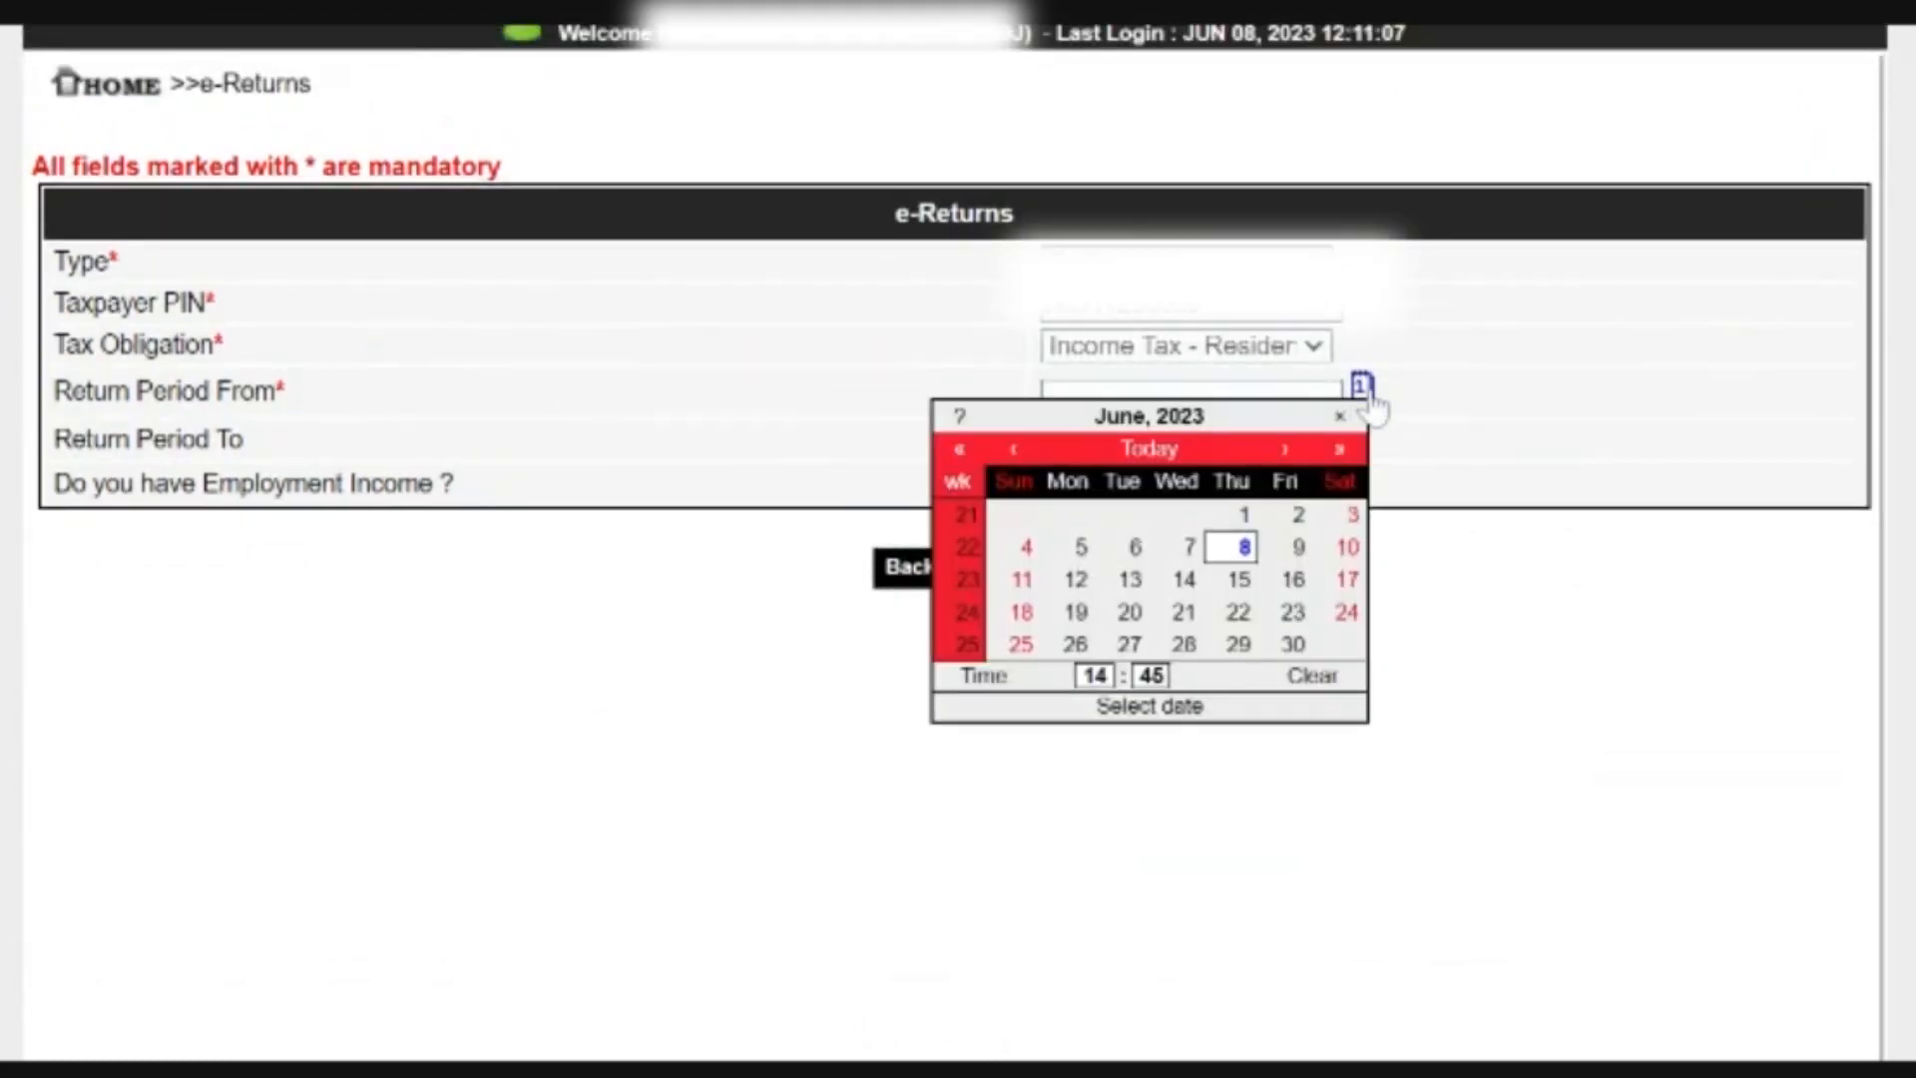
click(1014, 449)
click(1014, 449)
triple_click(1014, 449)
triple_click(1014, 449)
triple_click(1013, 449)
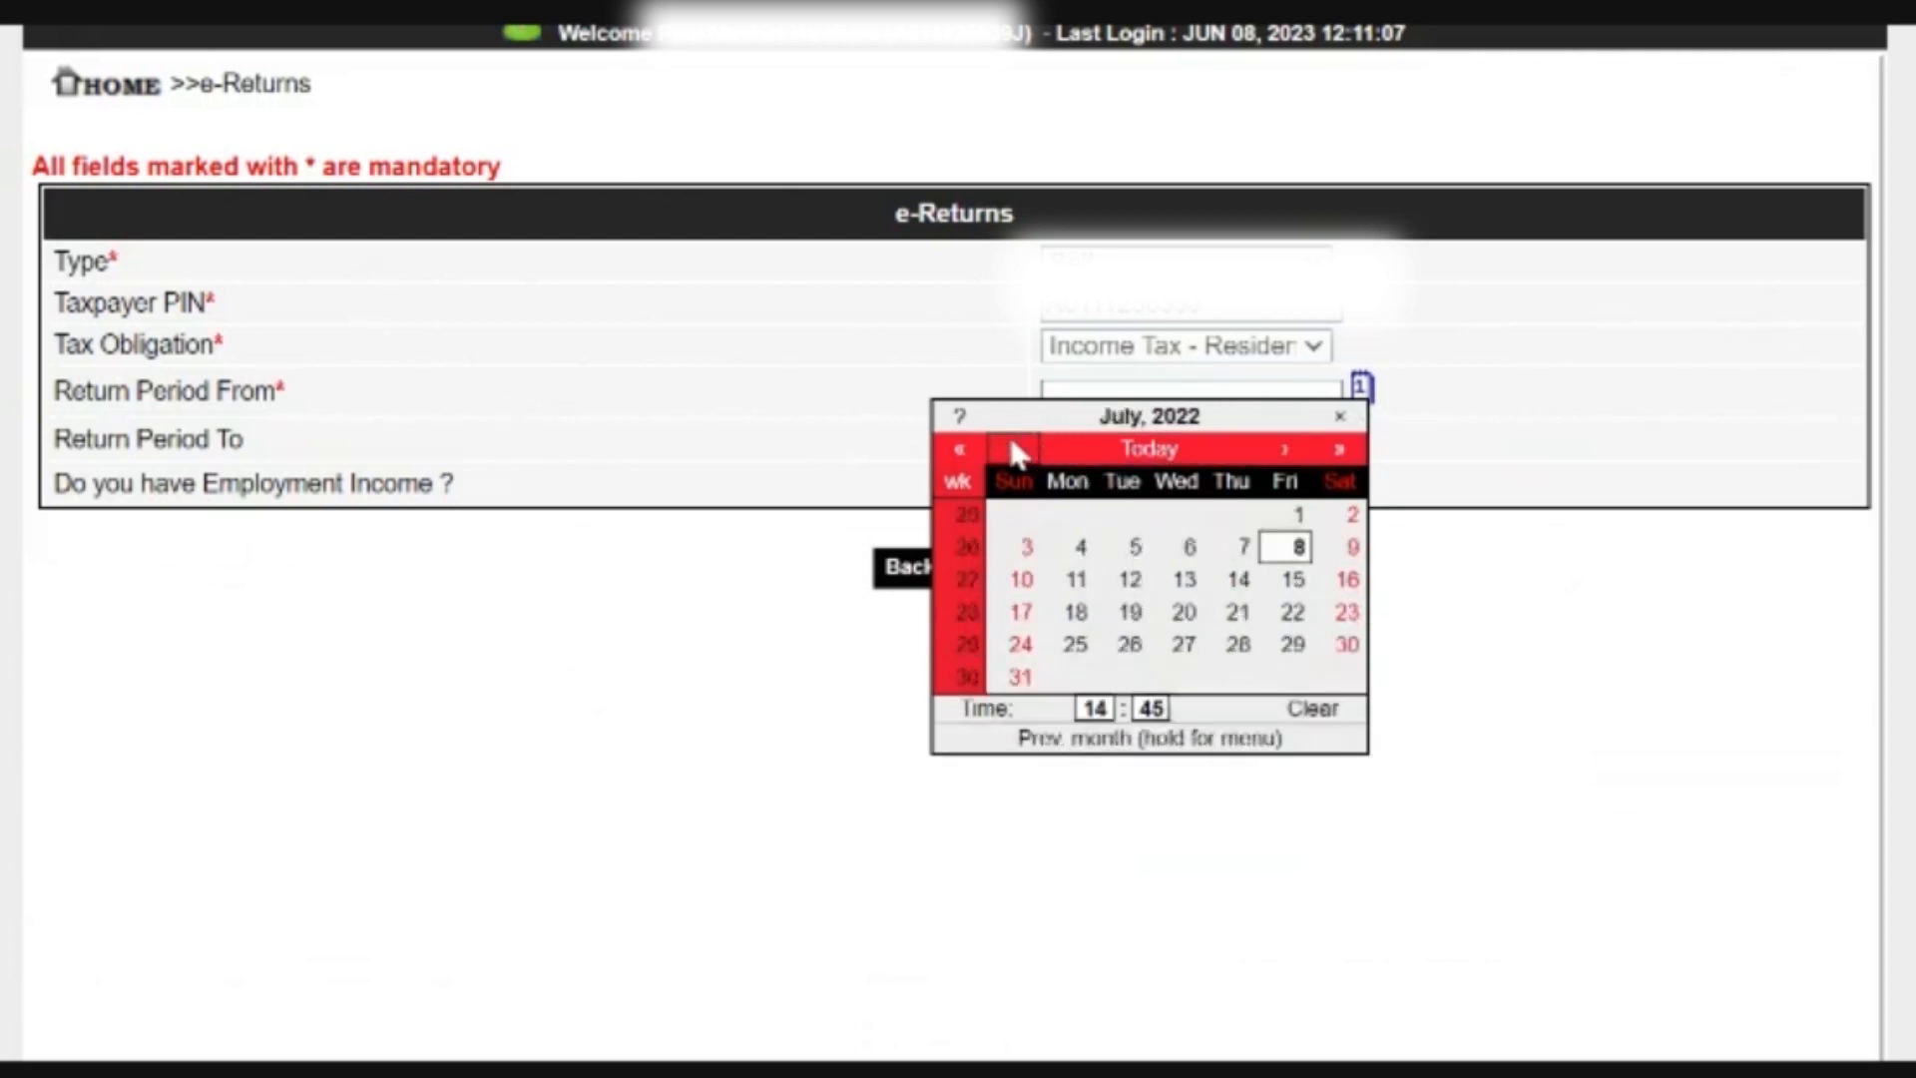
double_click(1014, 448)
triple_click(1014, 449)
click(1014, 449)
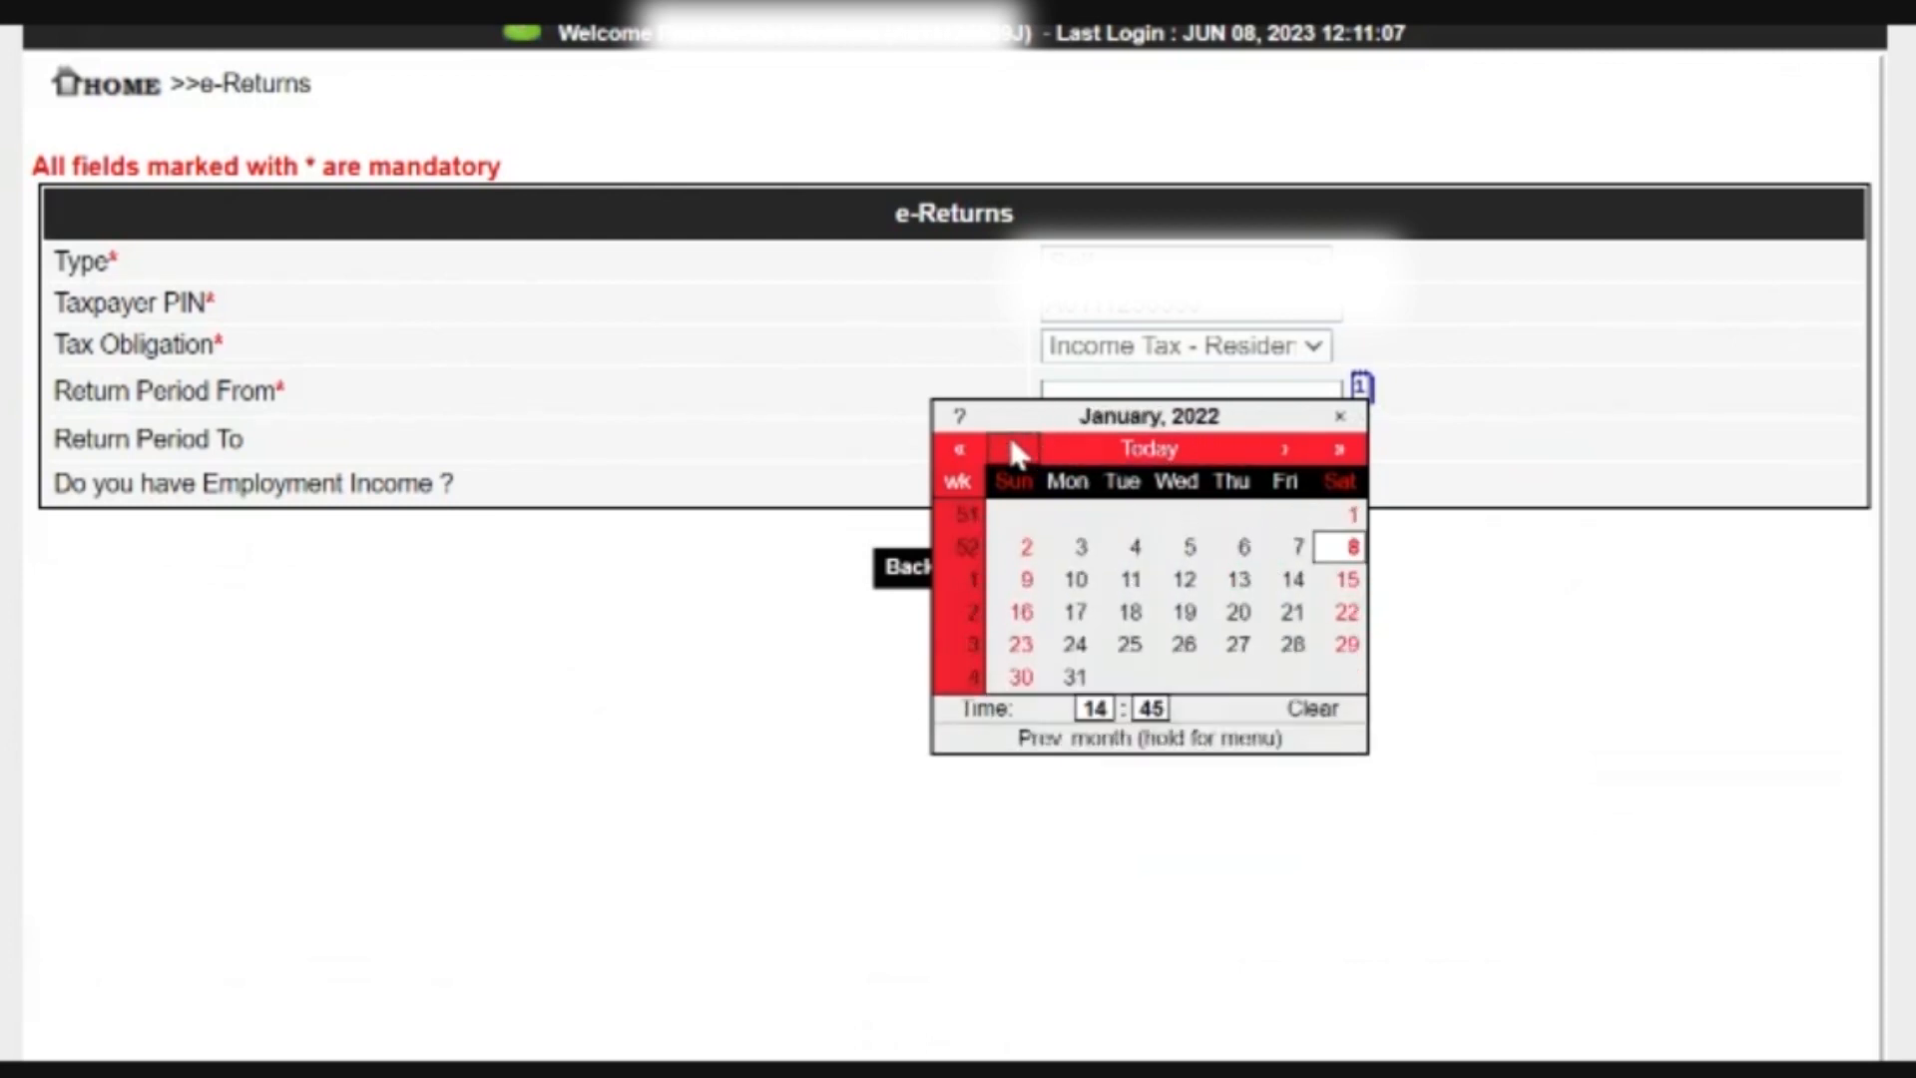
click(1353, 518)
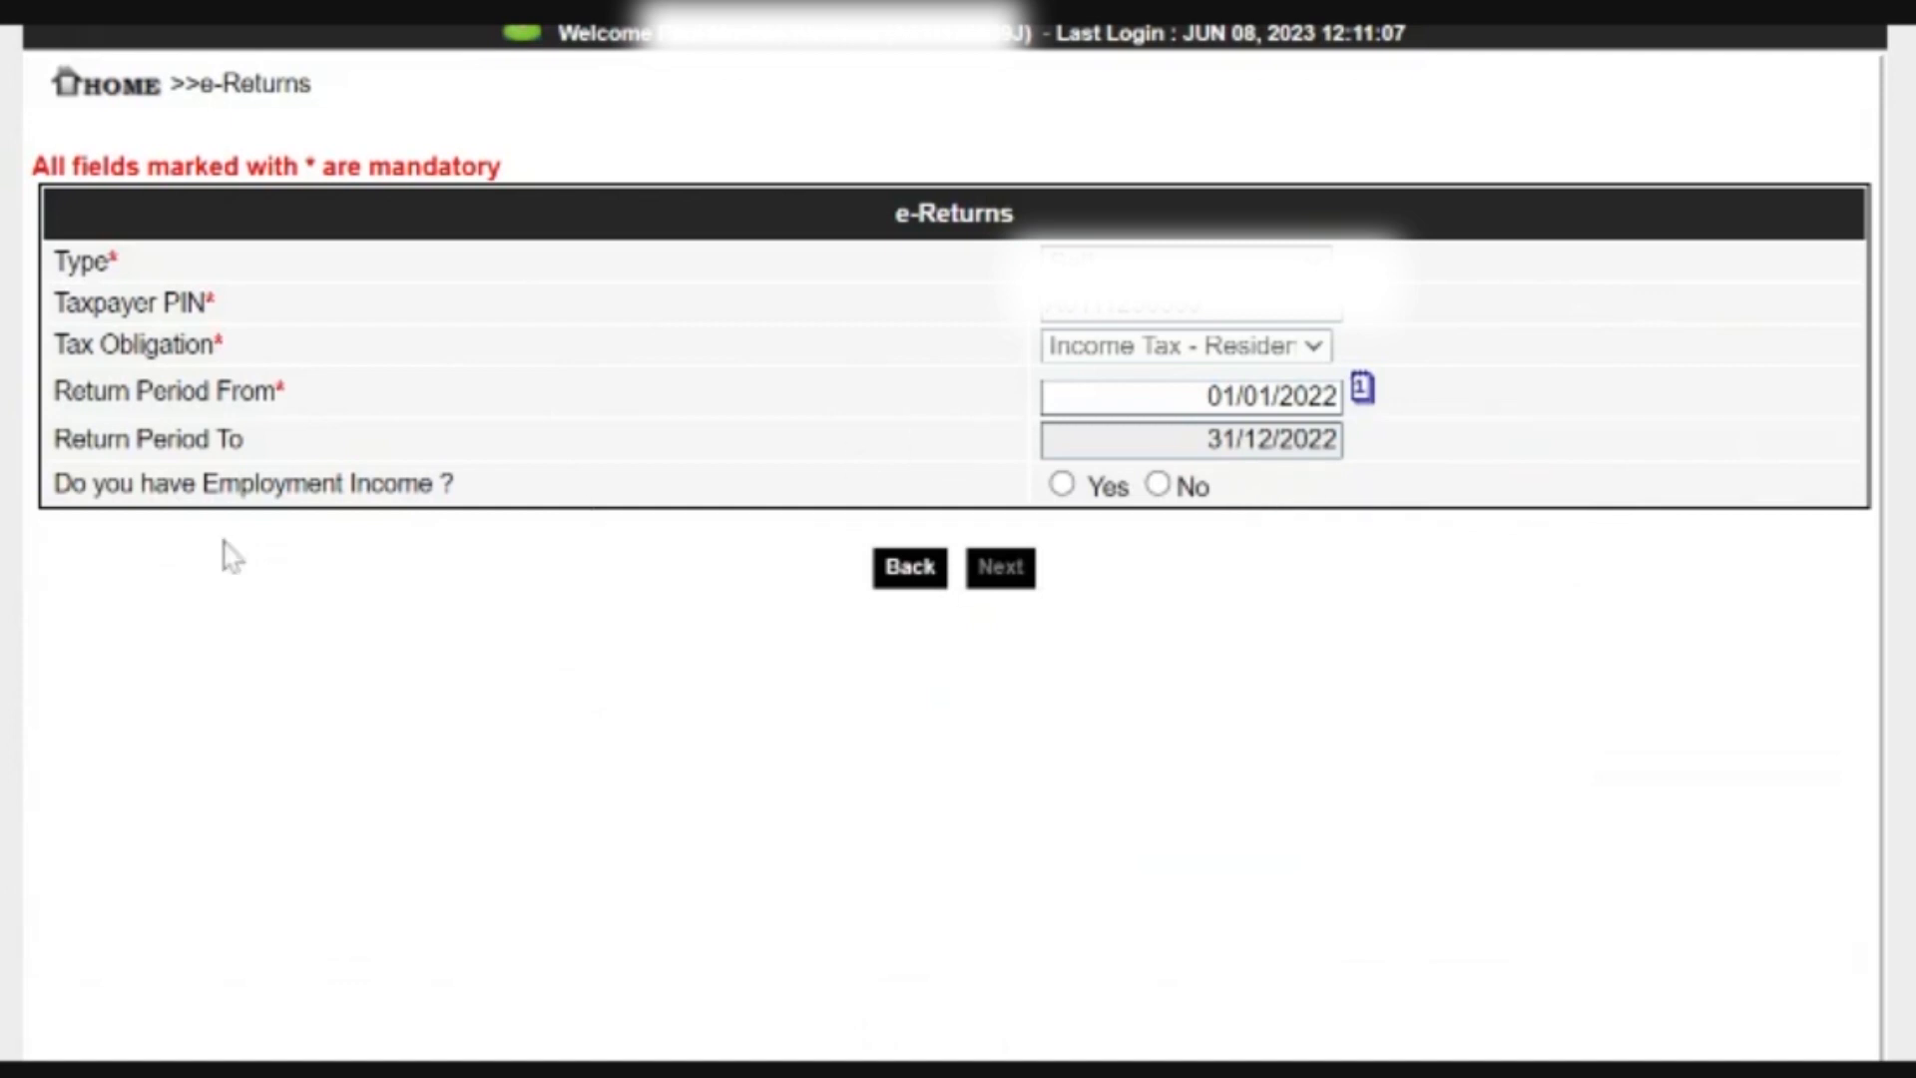
Answer Yes to having employment income and proceed to Section A of the return
click(1061, 486)
click(998, 568)
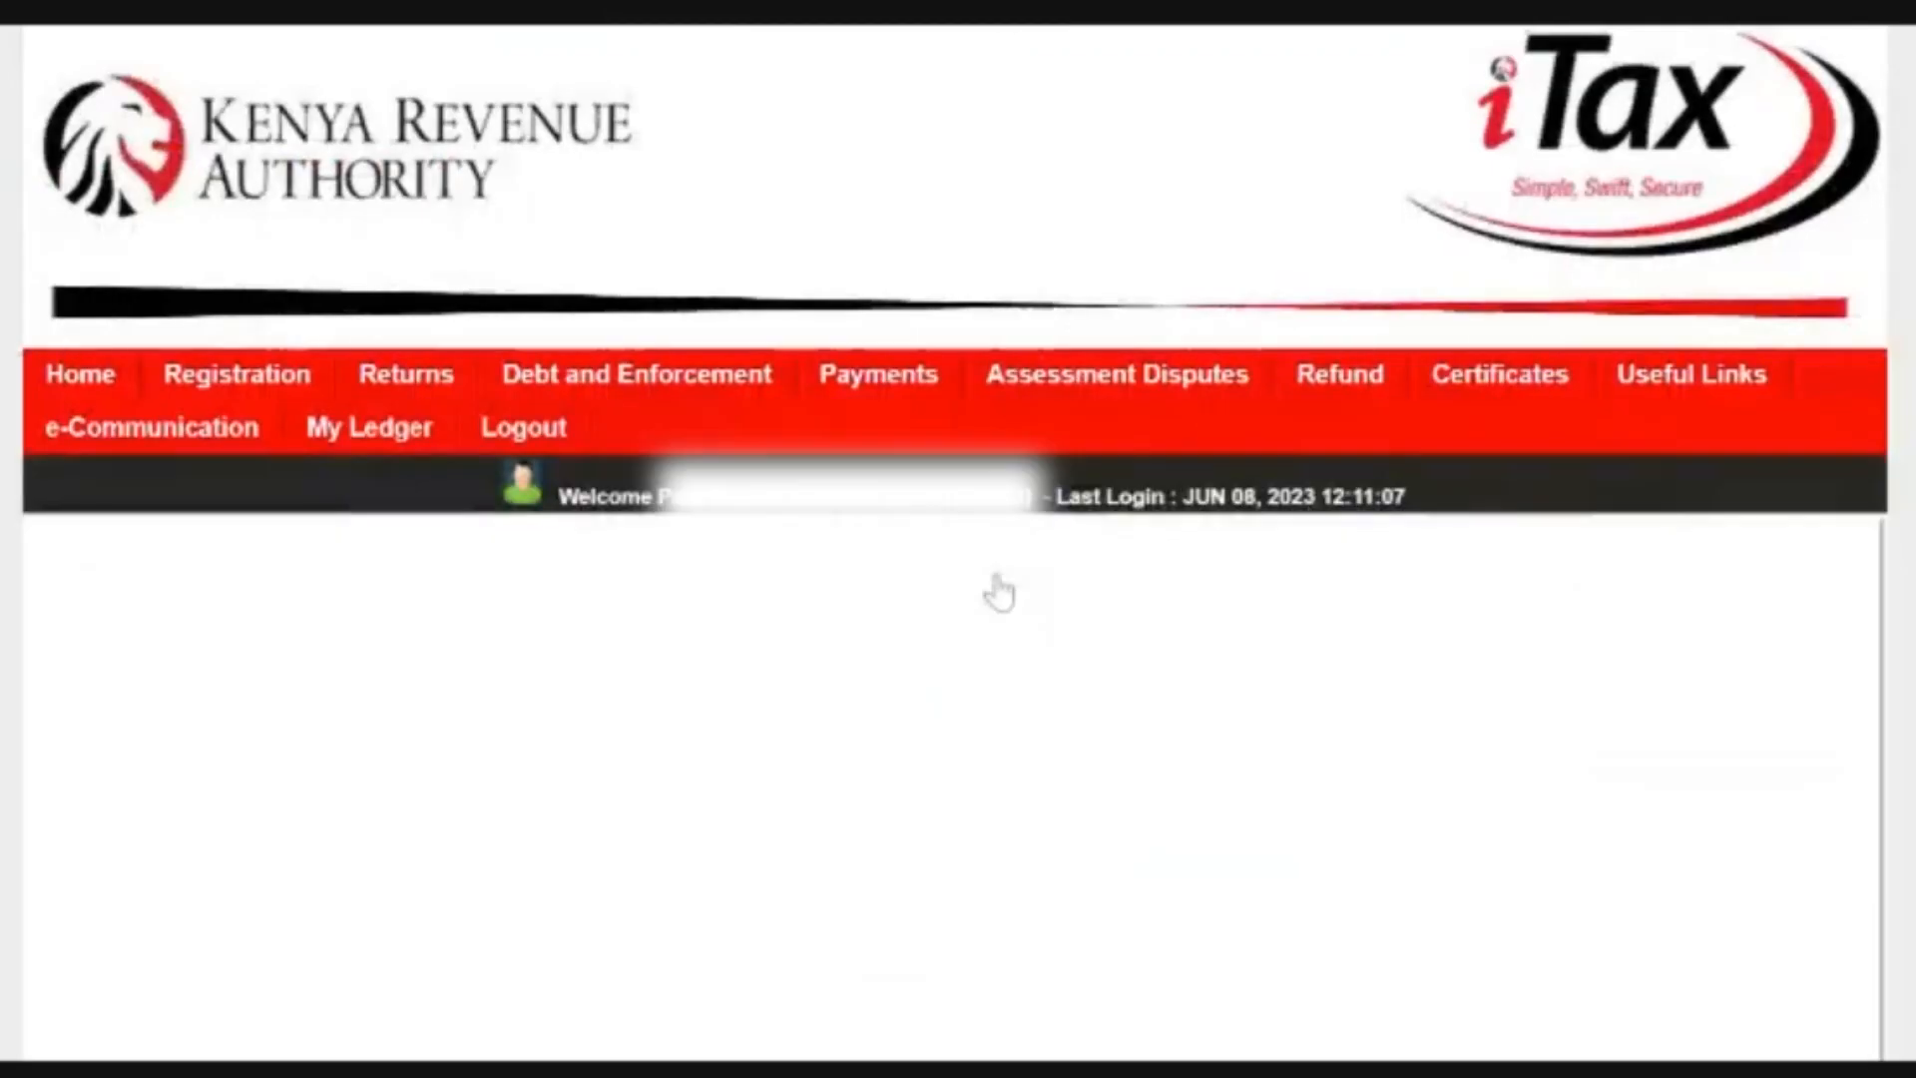
scroll(932, 636, down, 8)
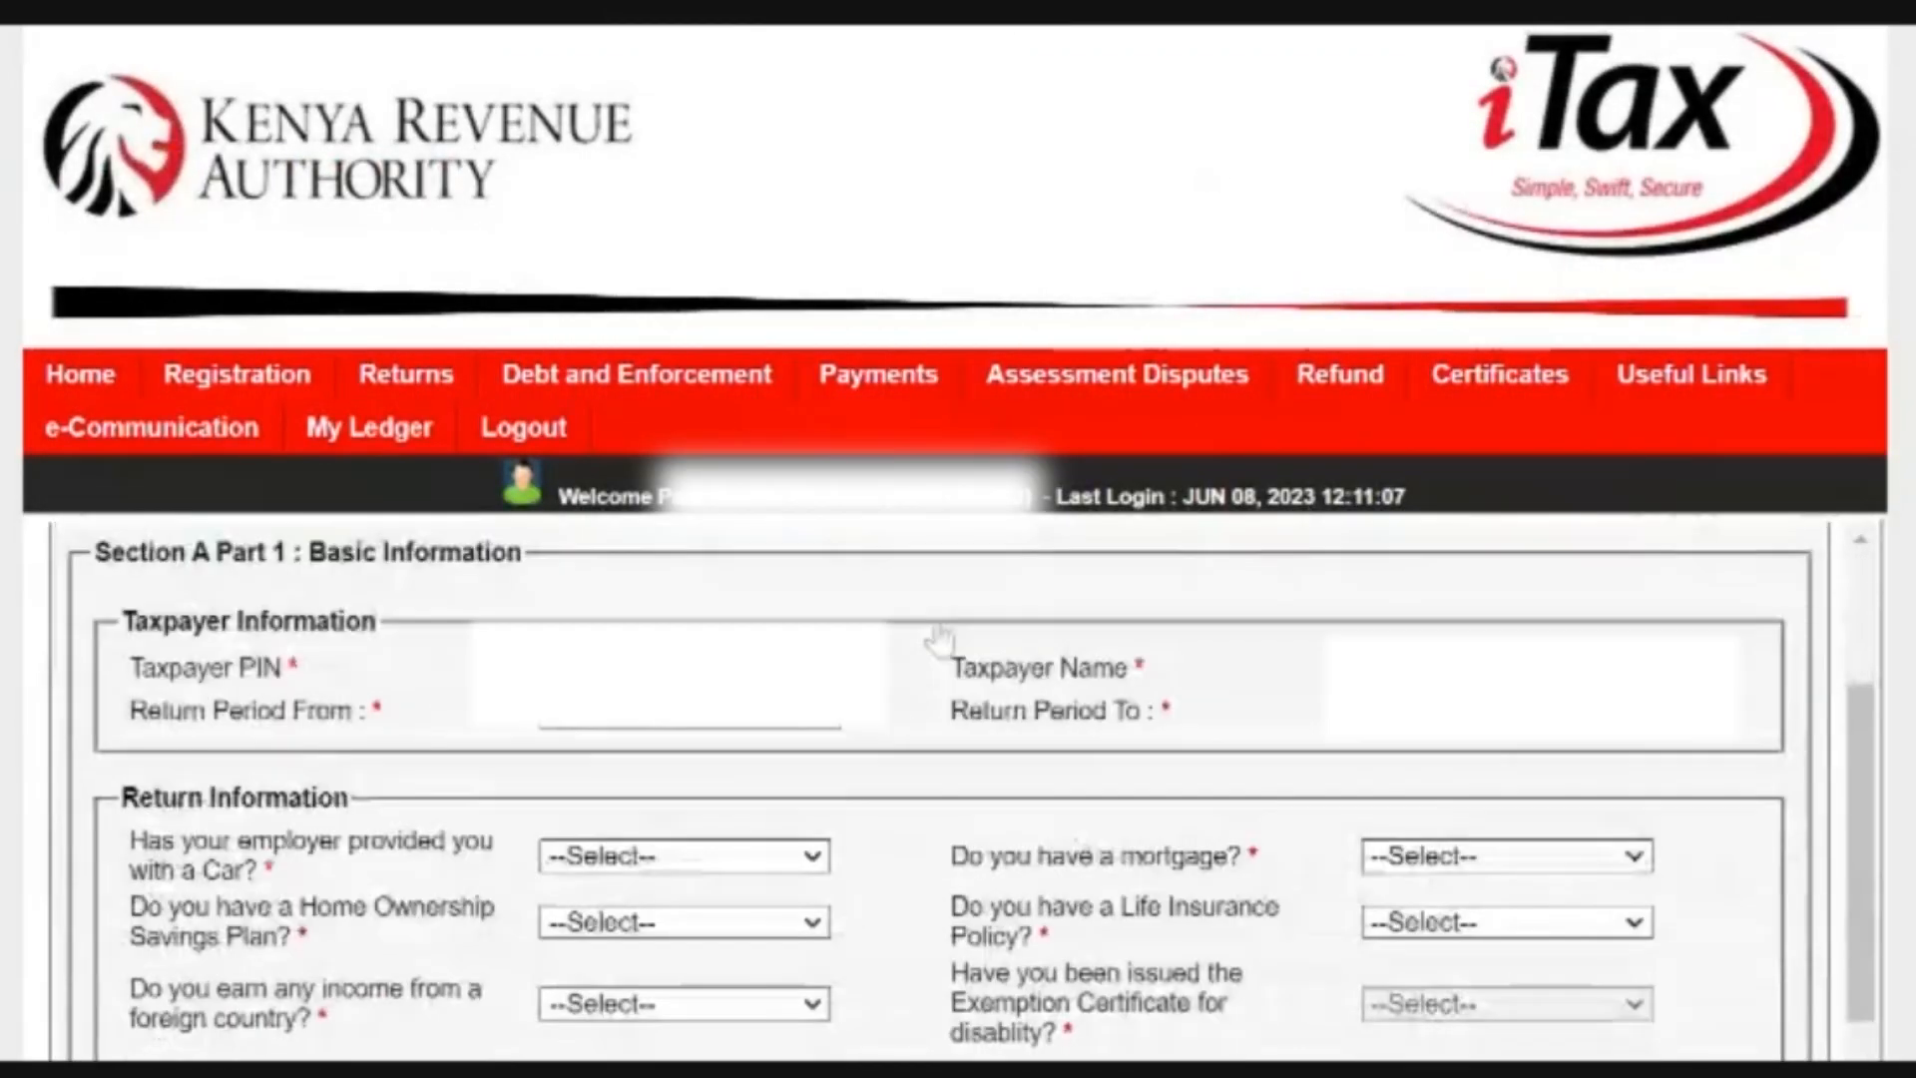
scroll(940, 628, up, 1)
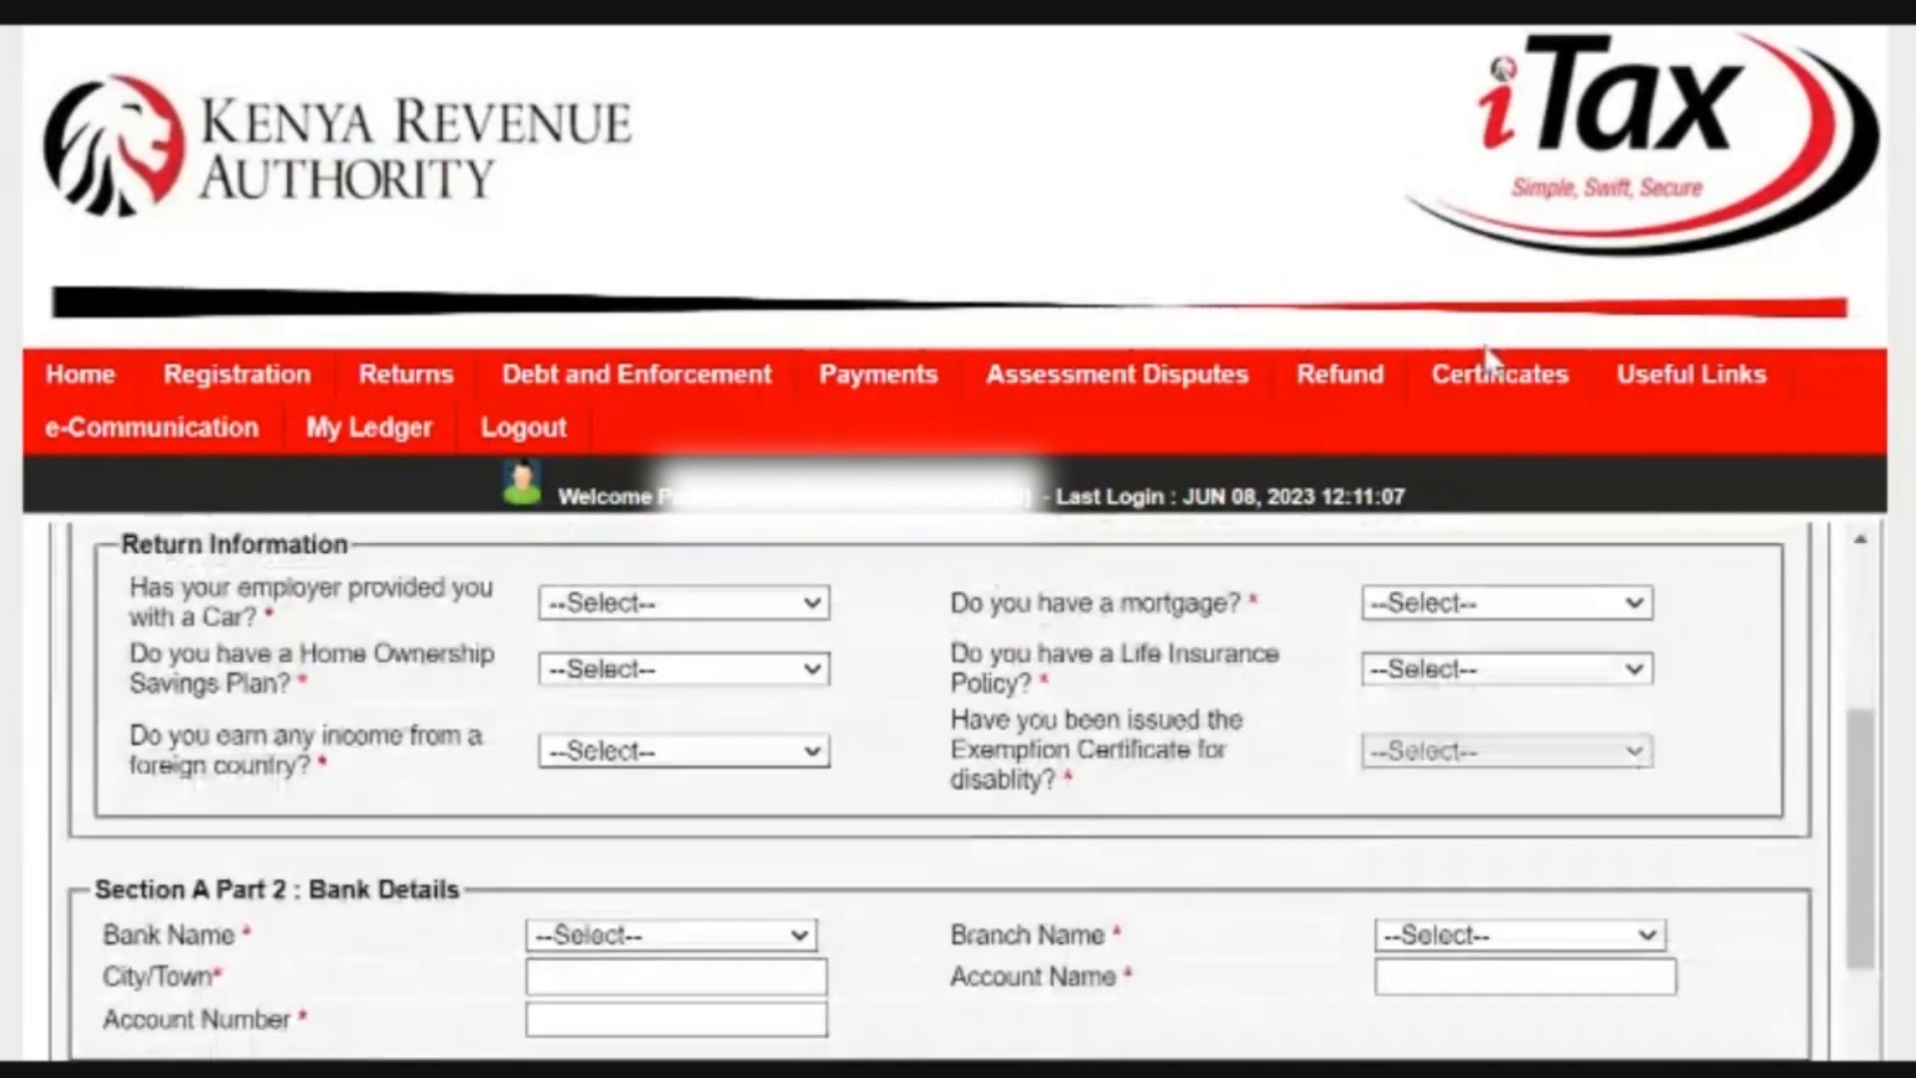
scroll(1497, 372, down, 3)
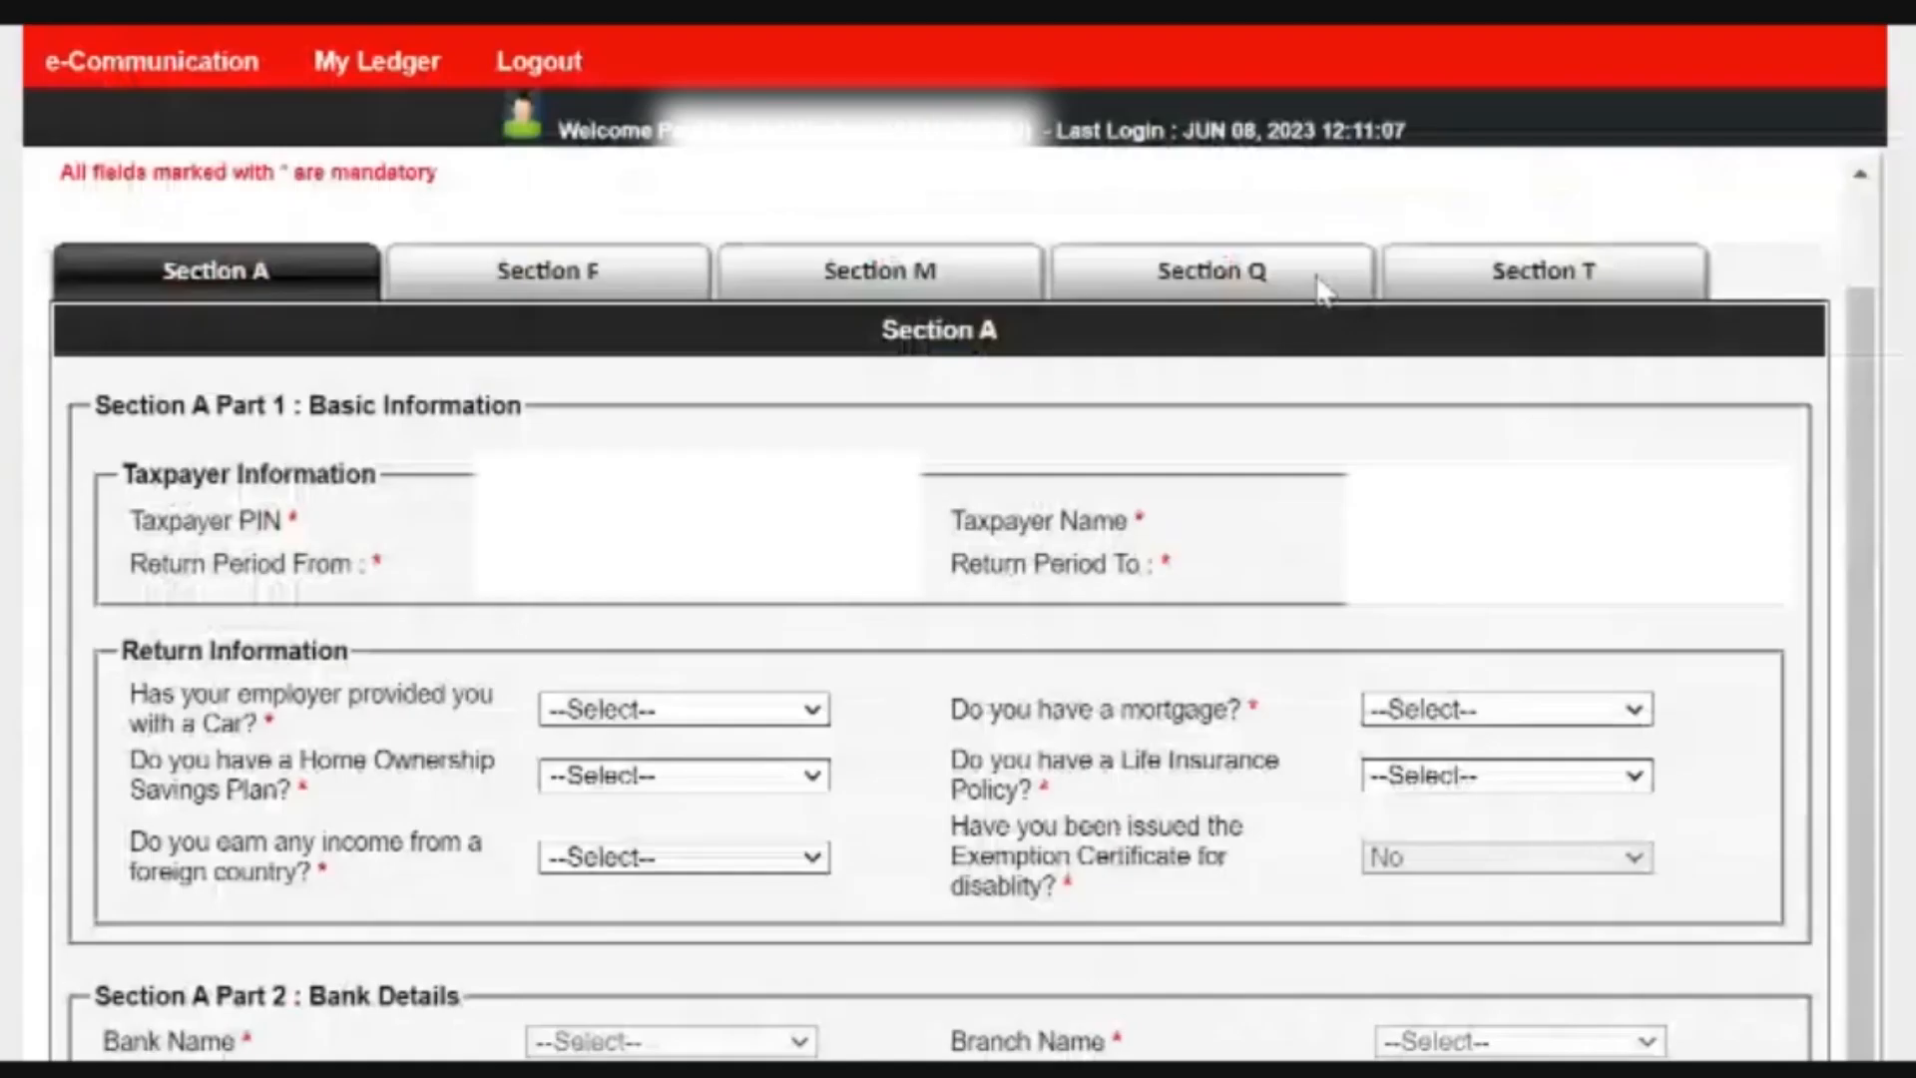
scroll(1000, 415, down, 2)
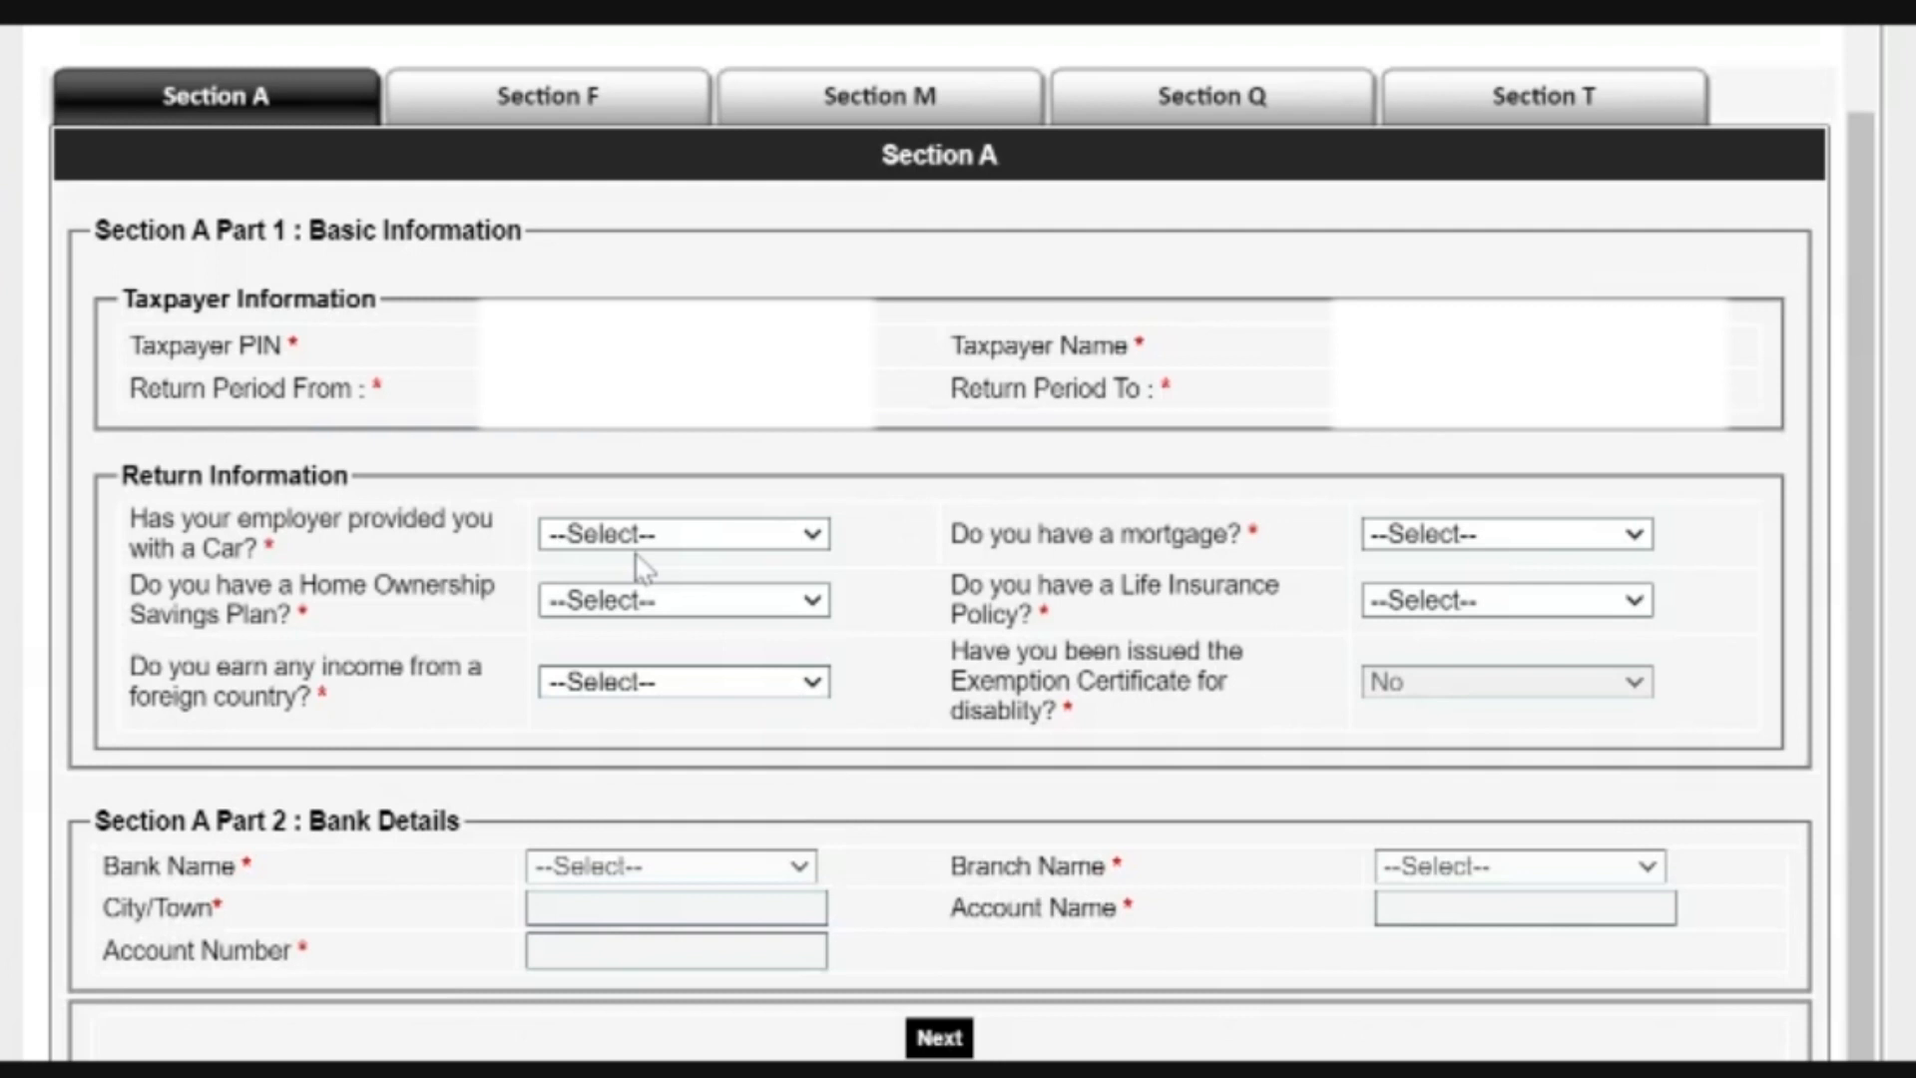
Answer Yes to the employer-provided car question, view the car benefit computation in Section I, and return to Section A
click(607, 607)
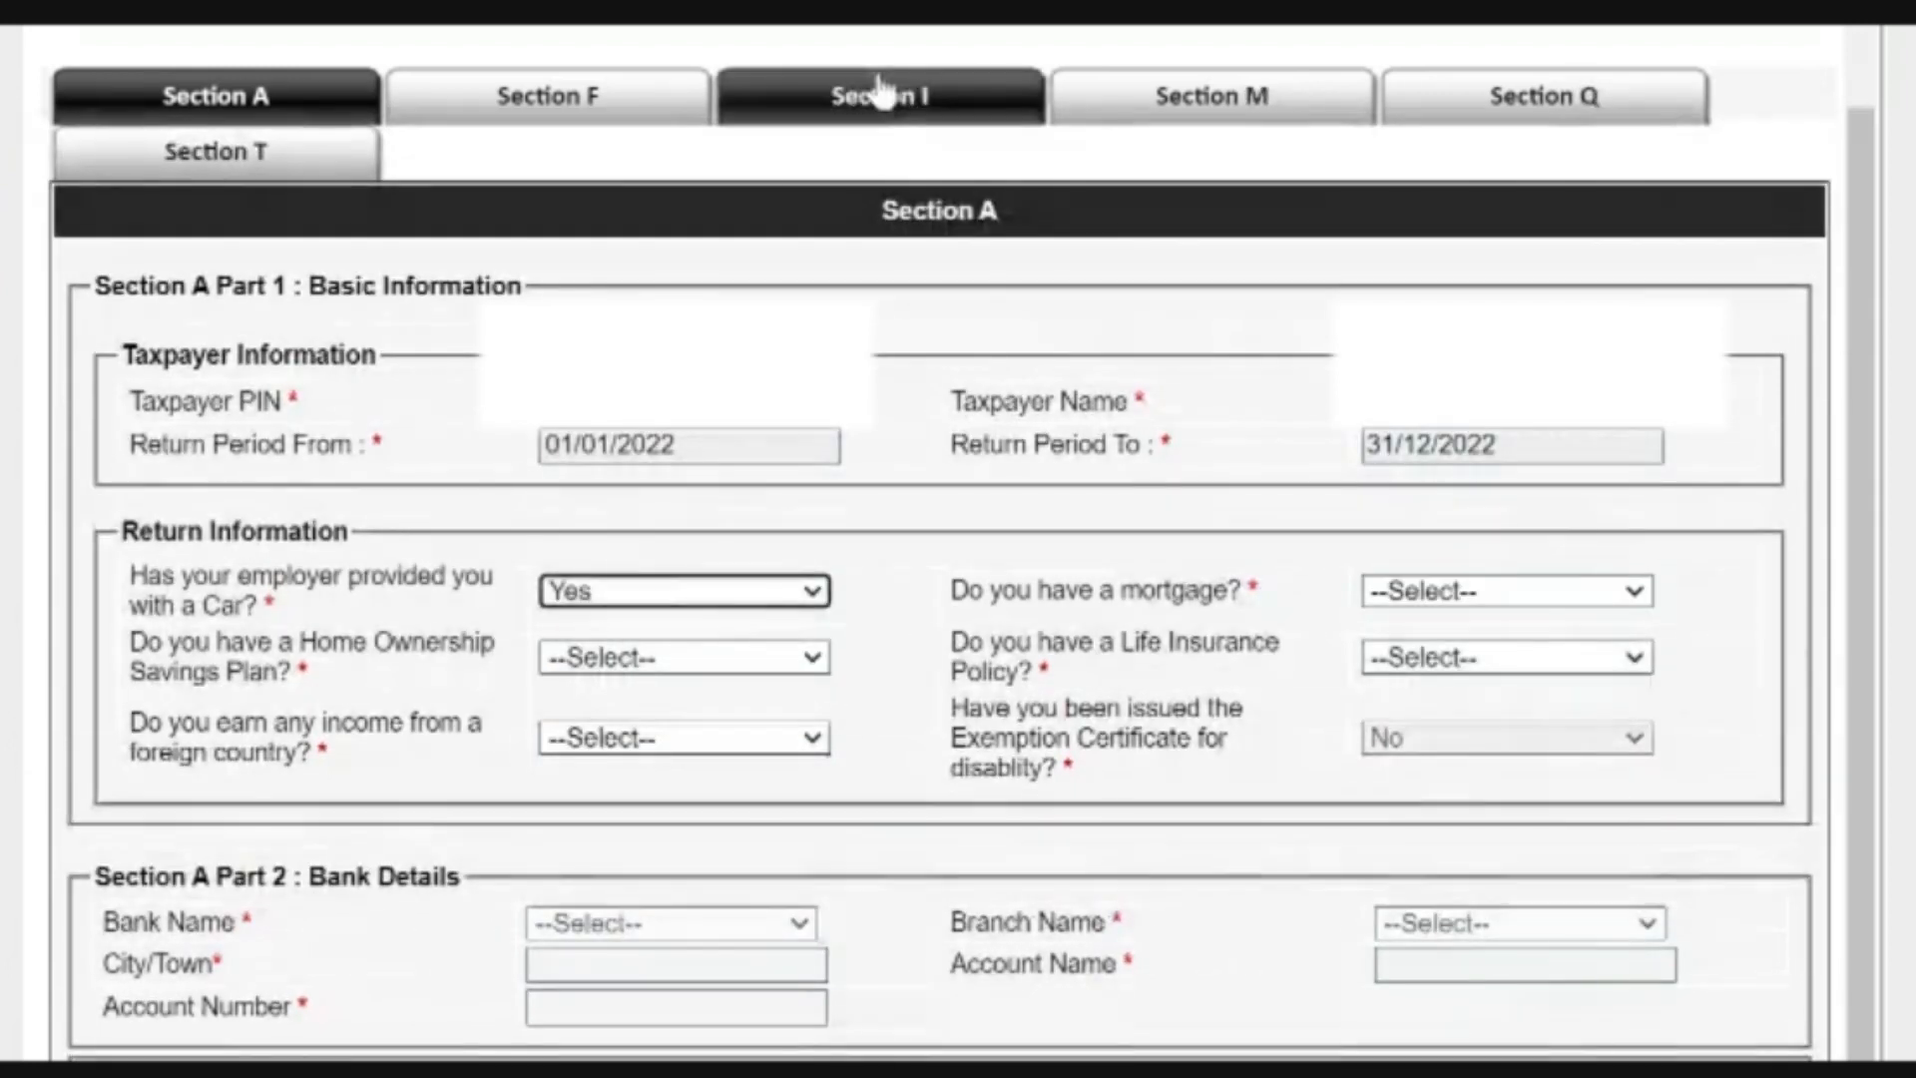
click(880, 113)
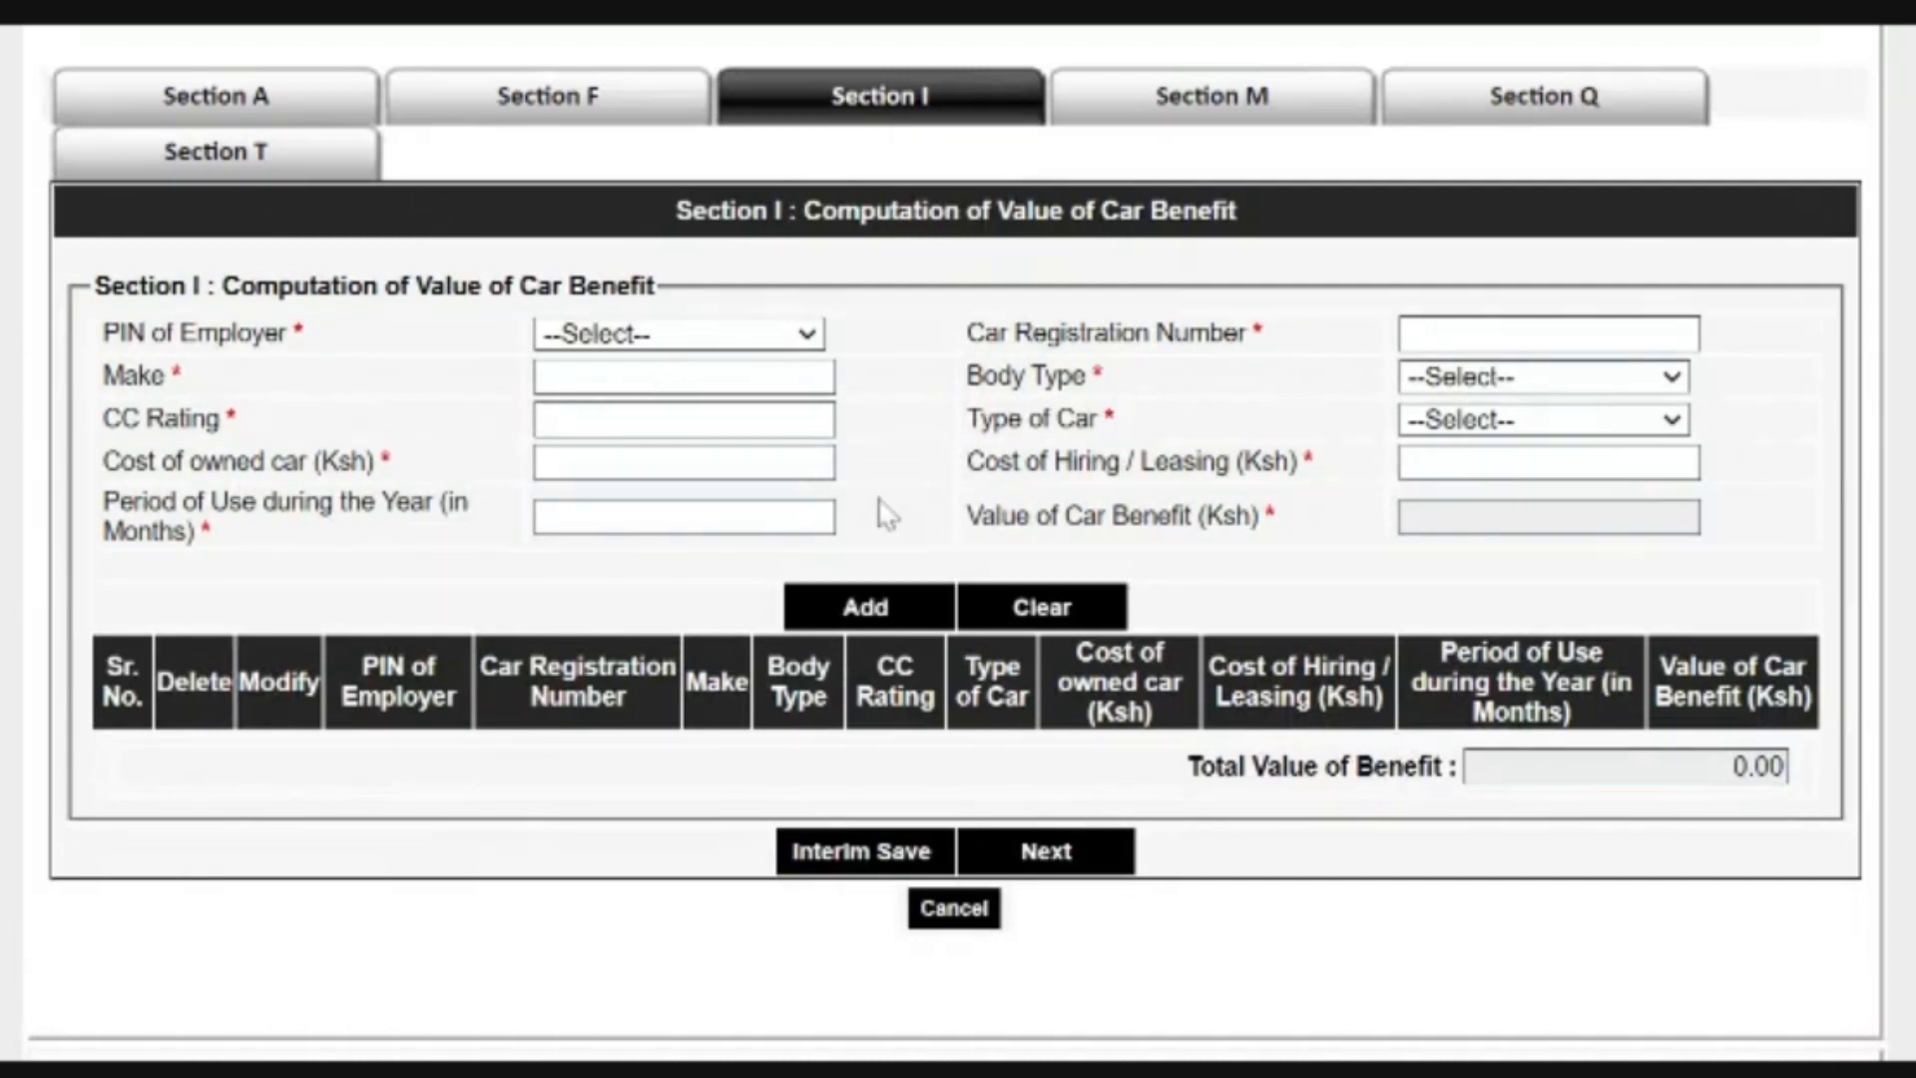
click(304, 112)
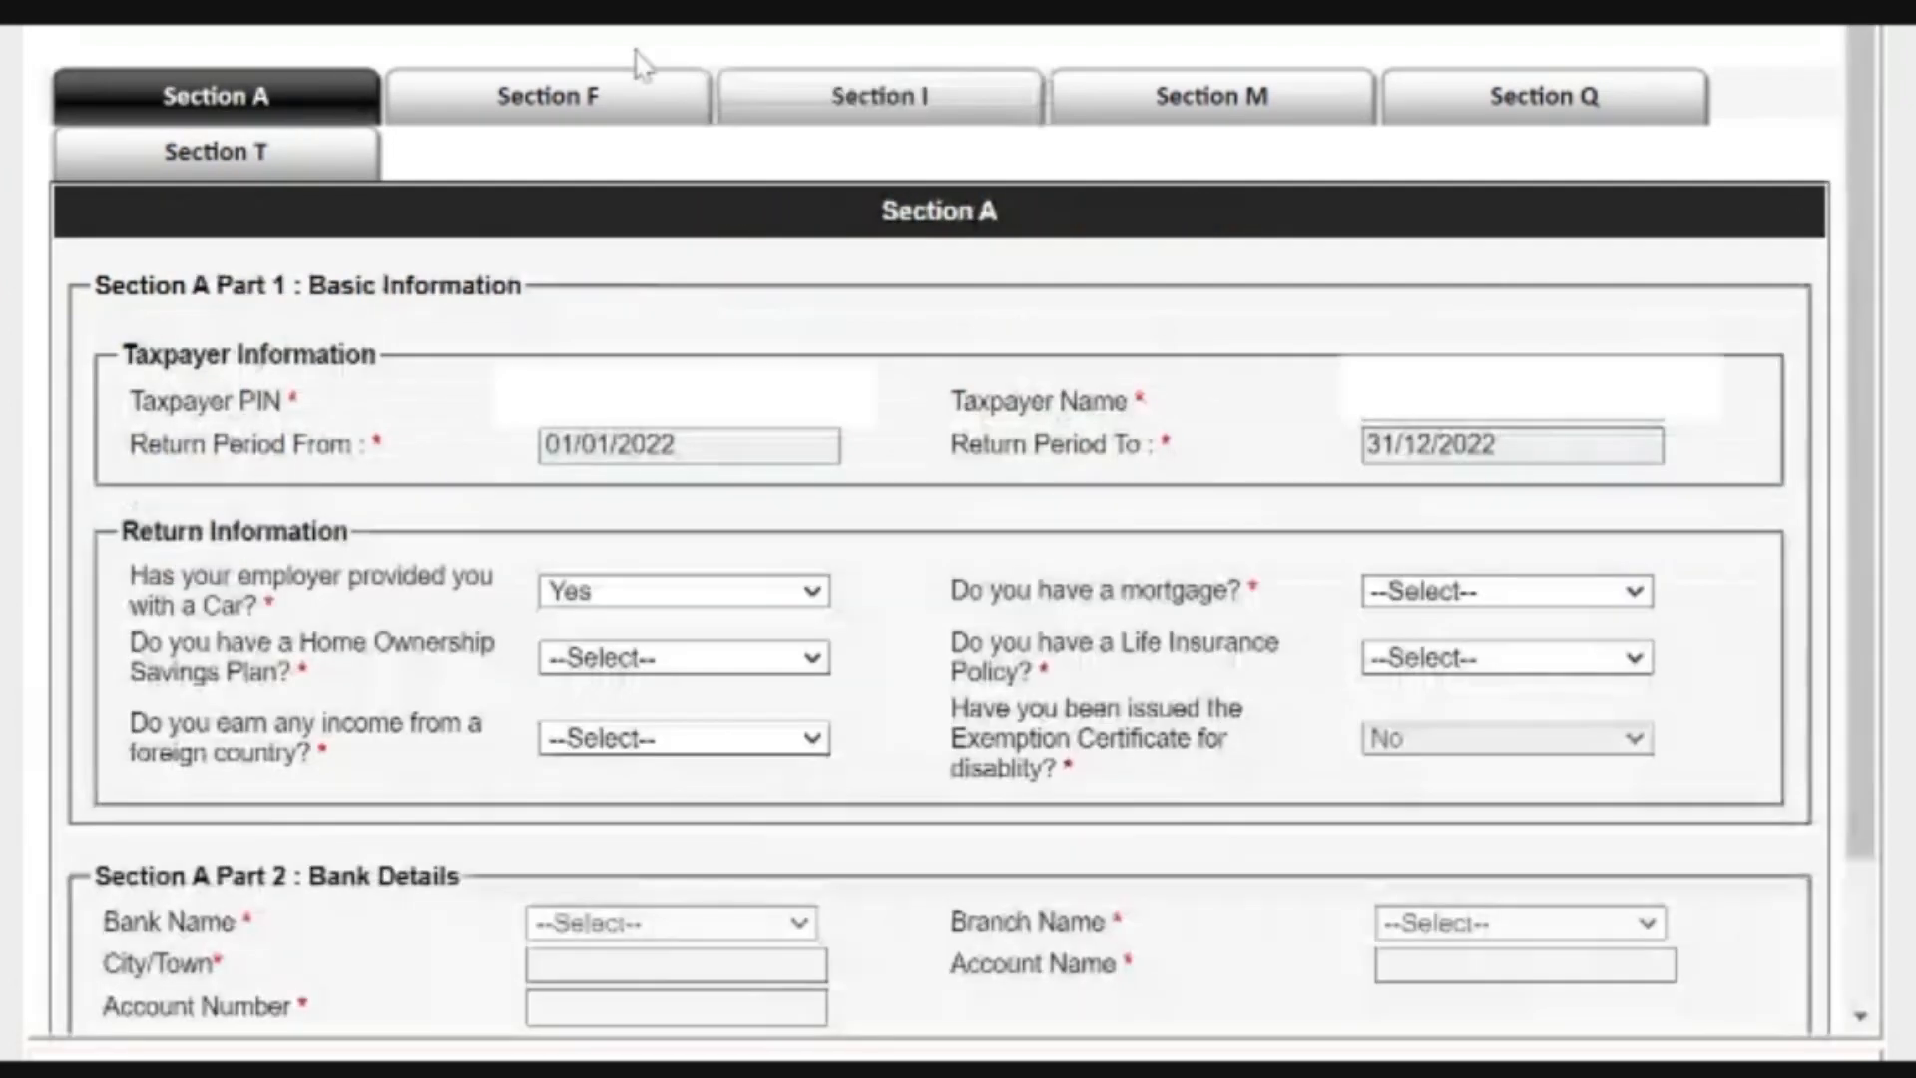
Set the answer to the employer-provided car question to No
click(683, 585)
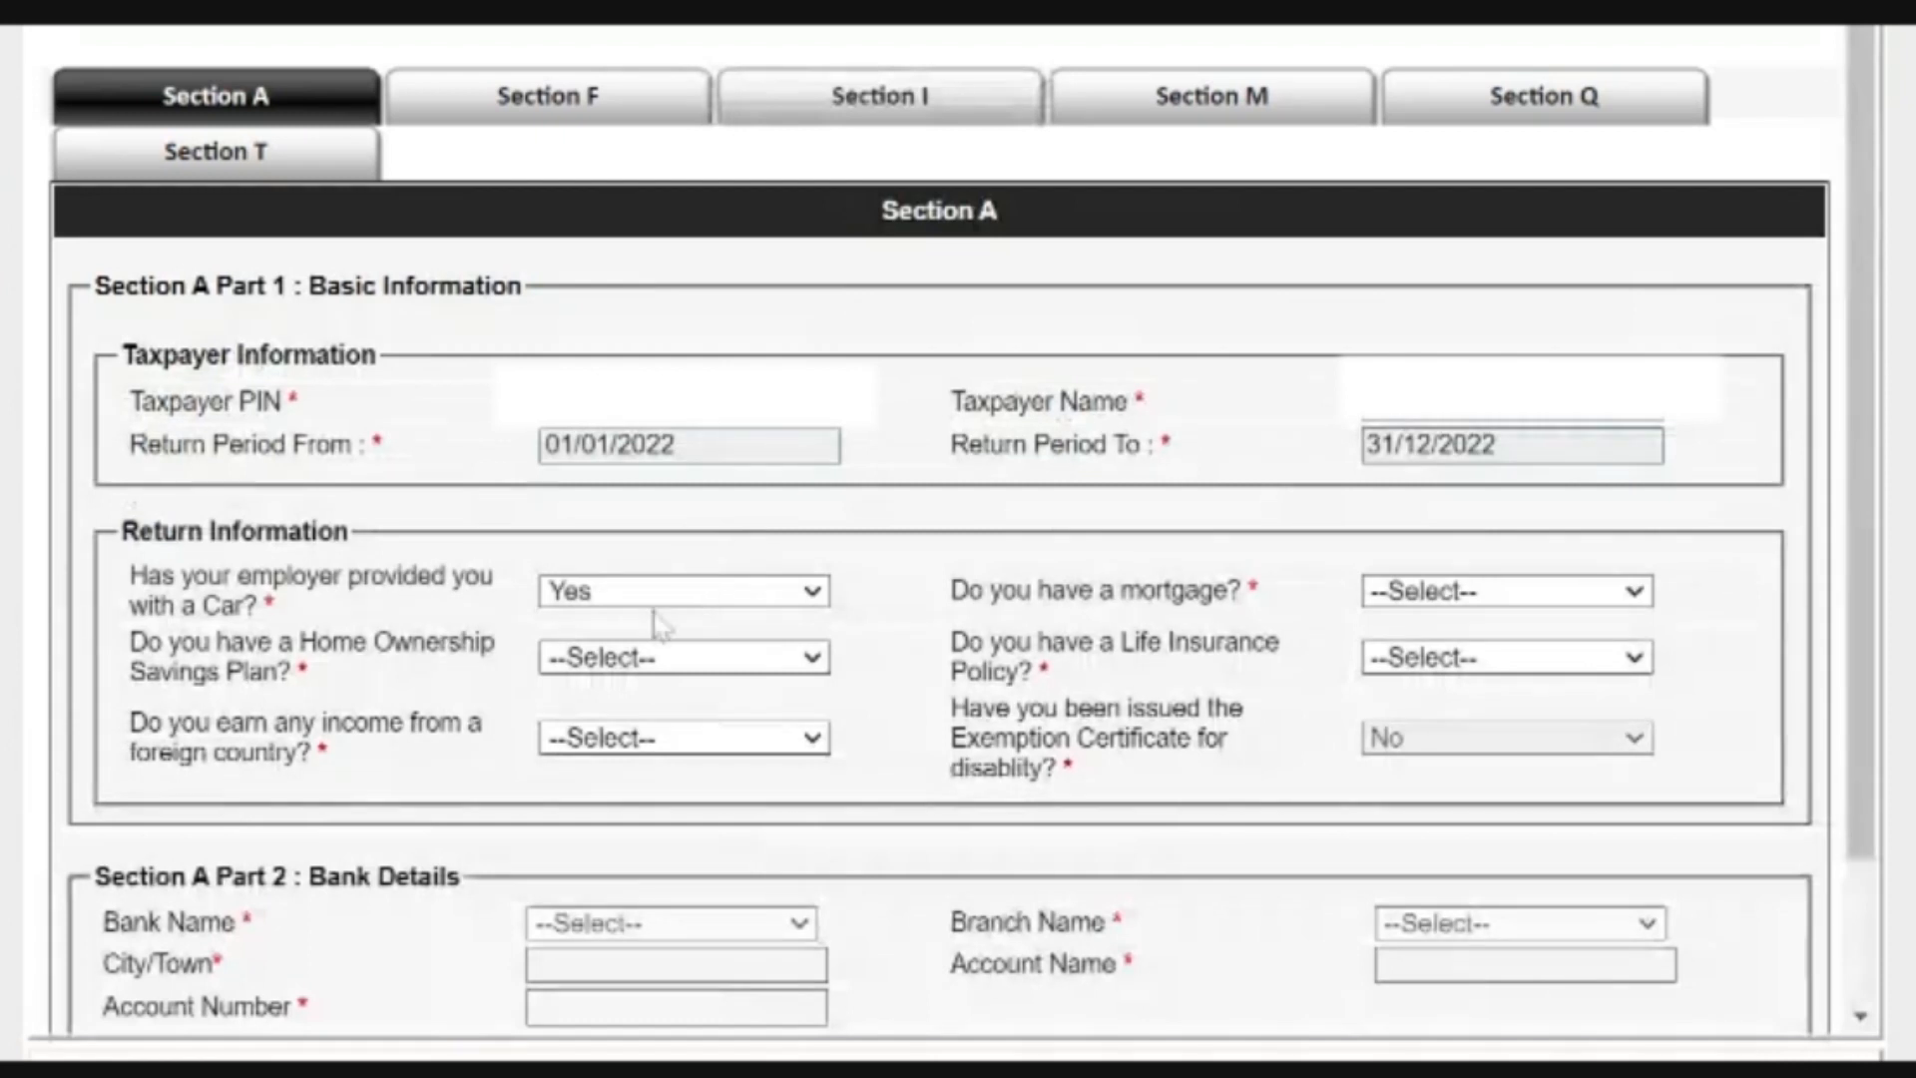
click(604, 687)
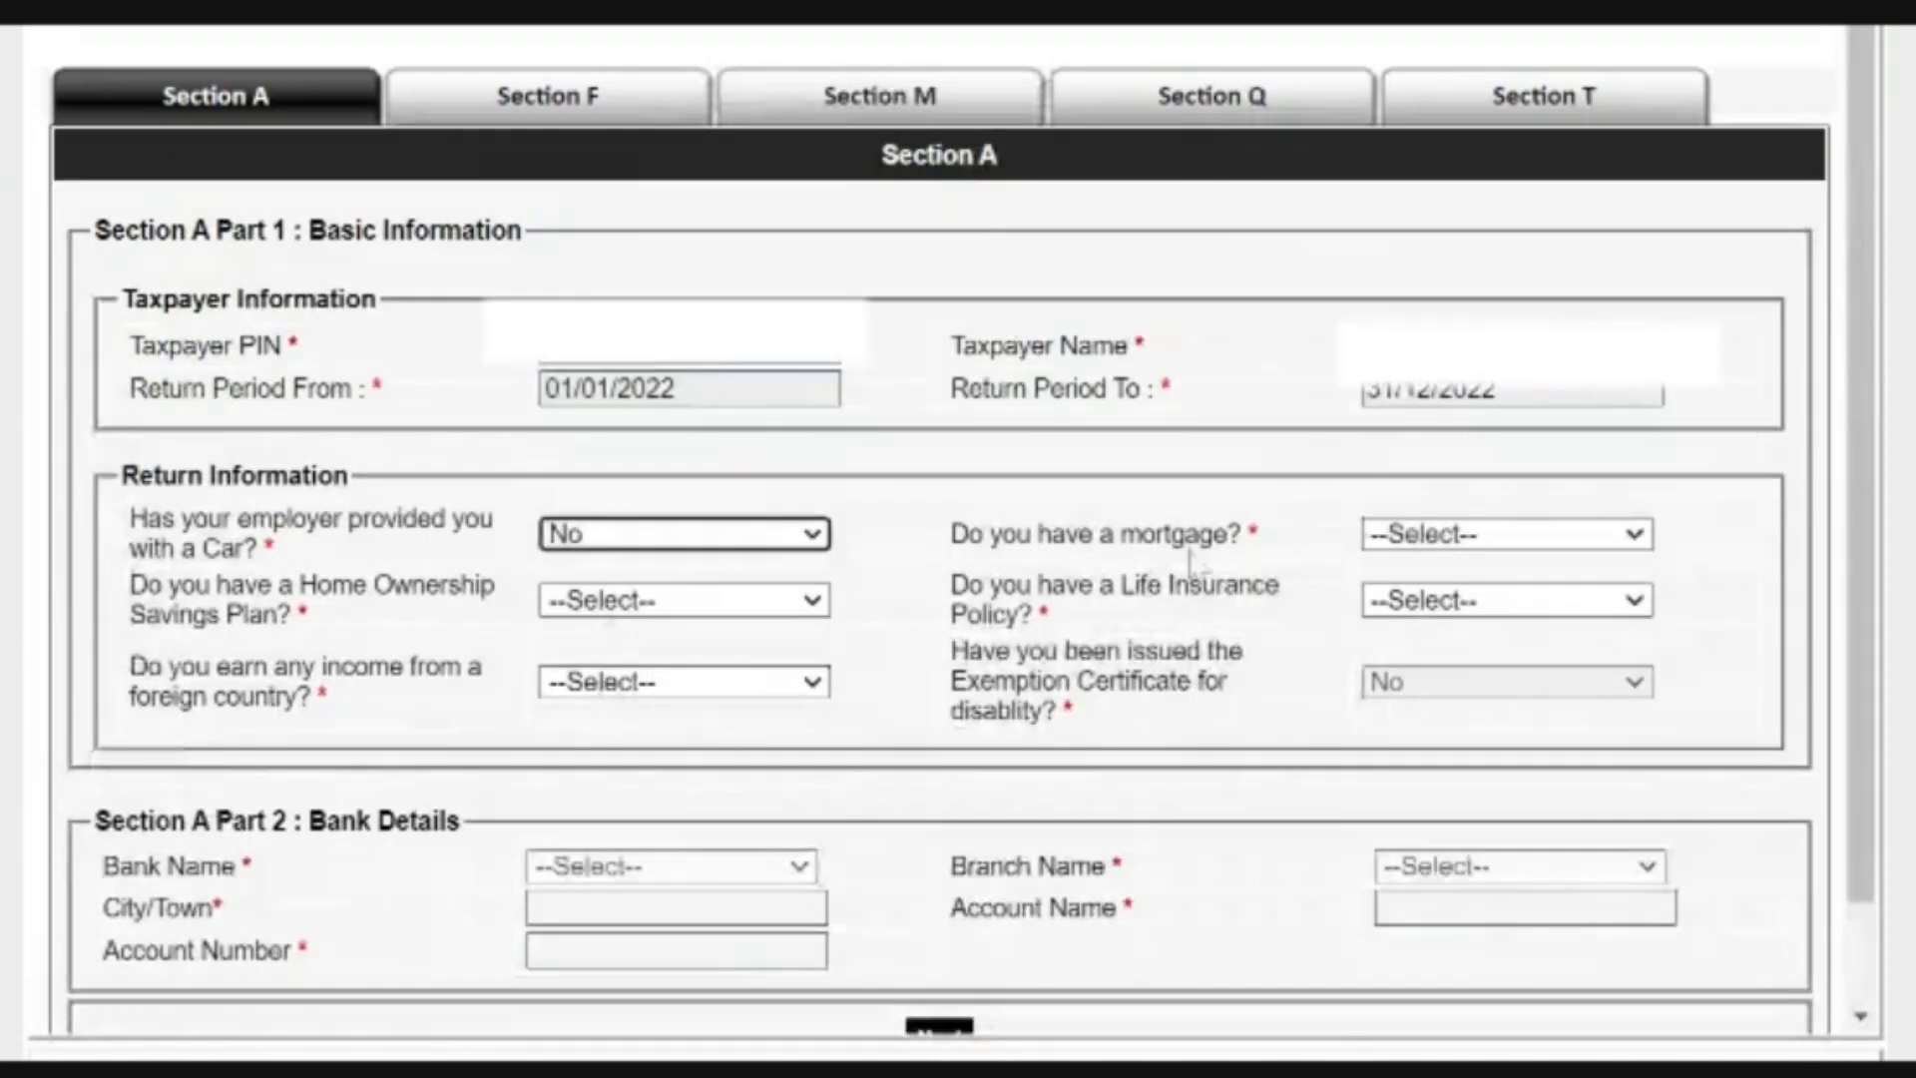
Answer Yes to the mortgage question, view the mortgage interest computation in Section J, and return to Section A
click(1469, 546)
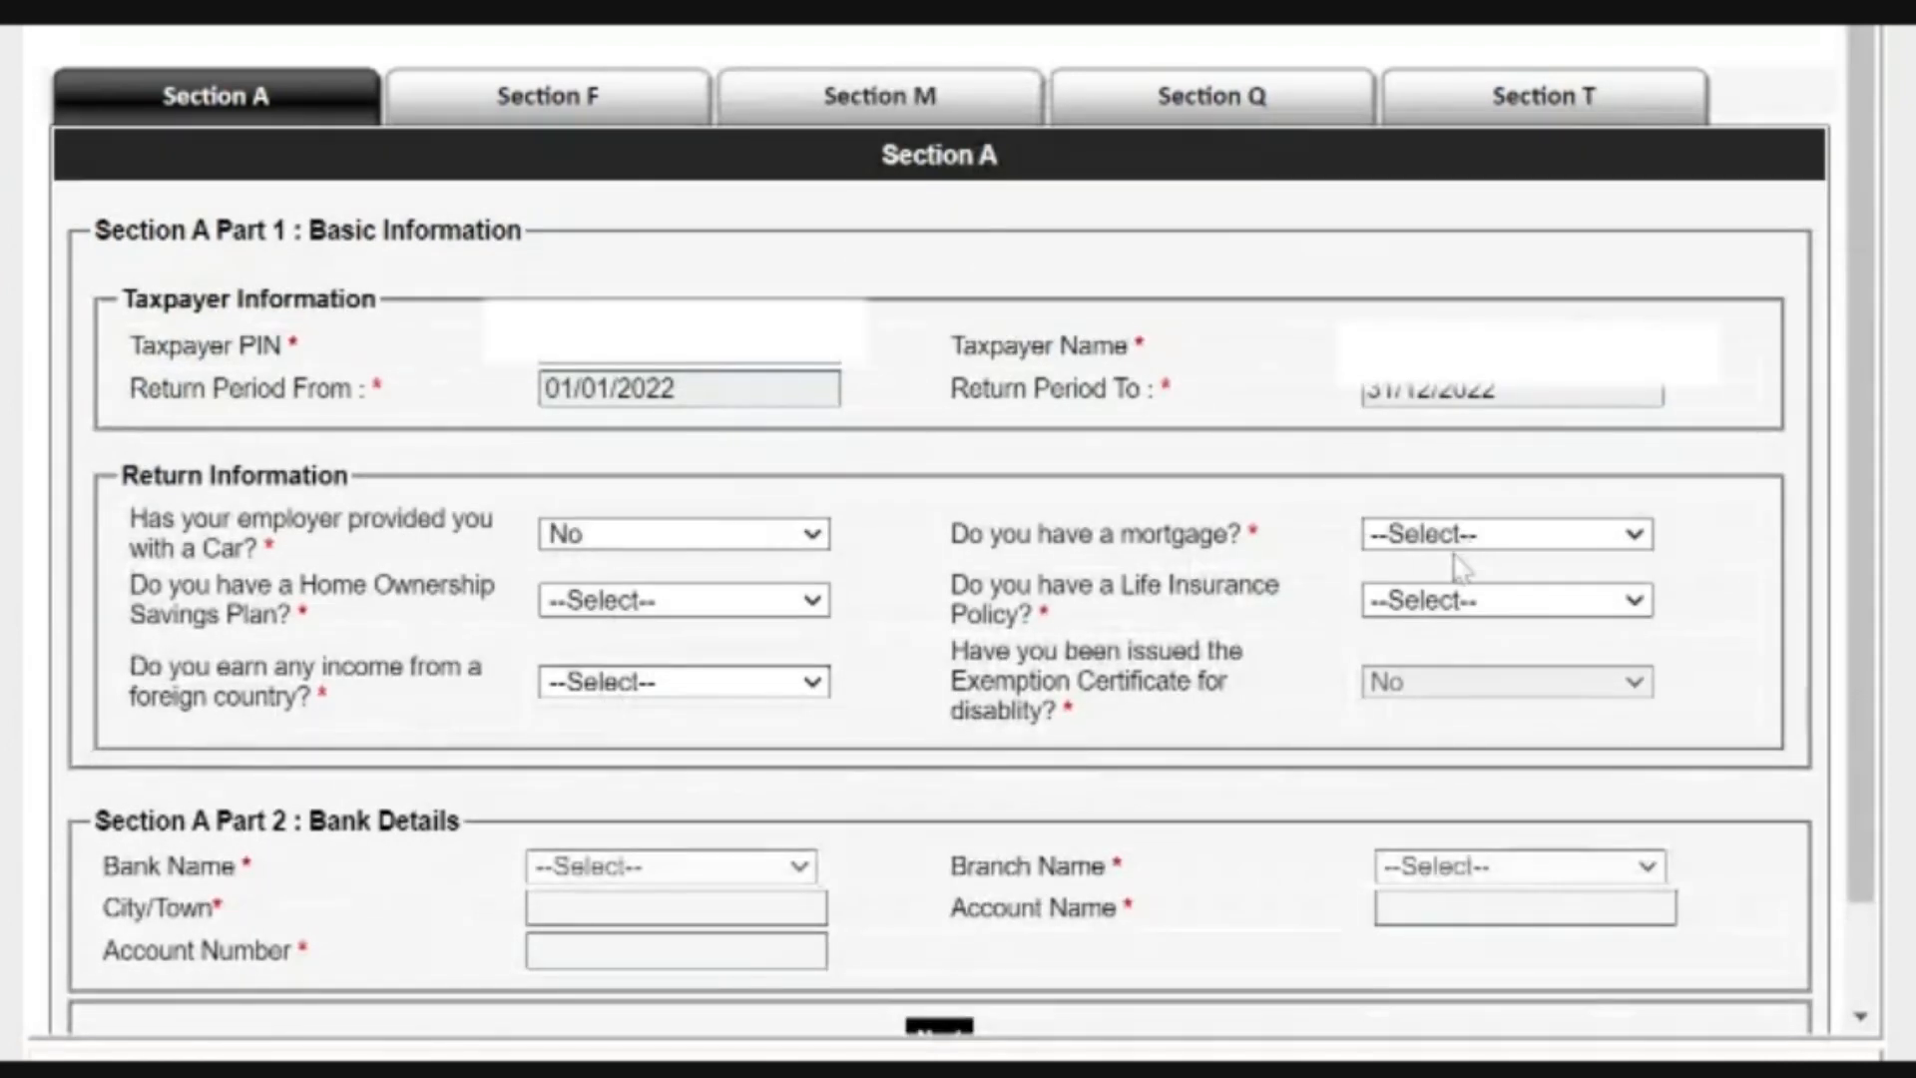
click(1455, 577)
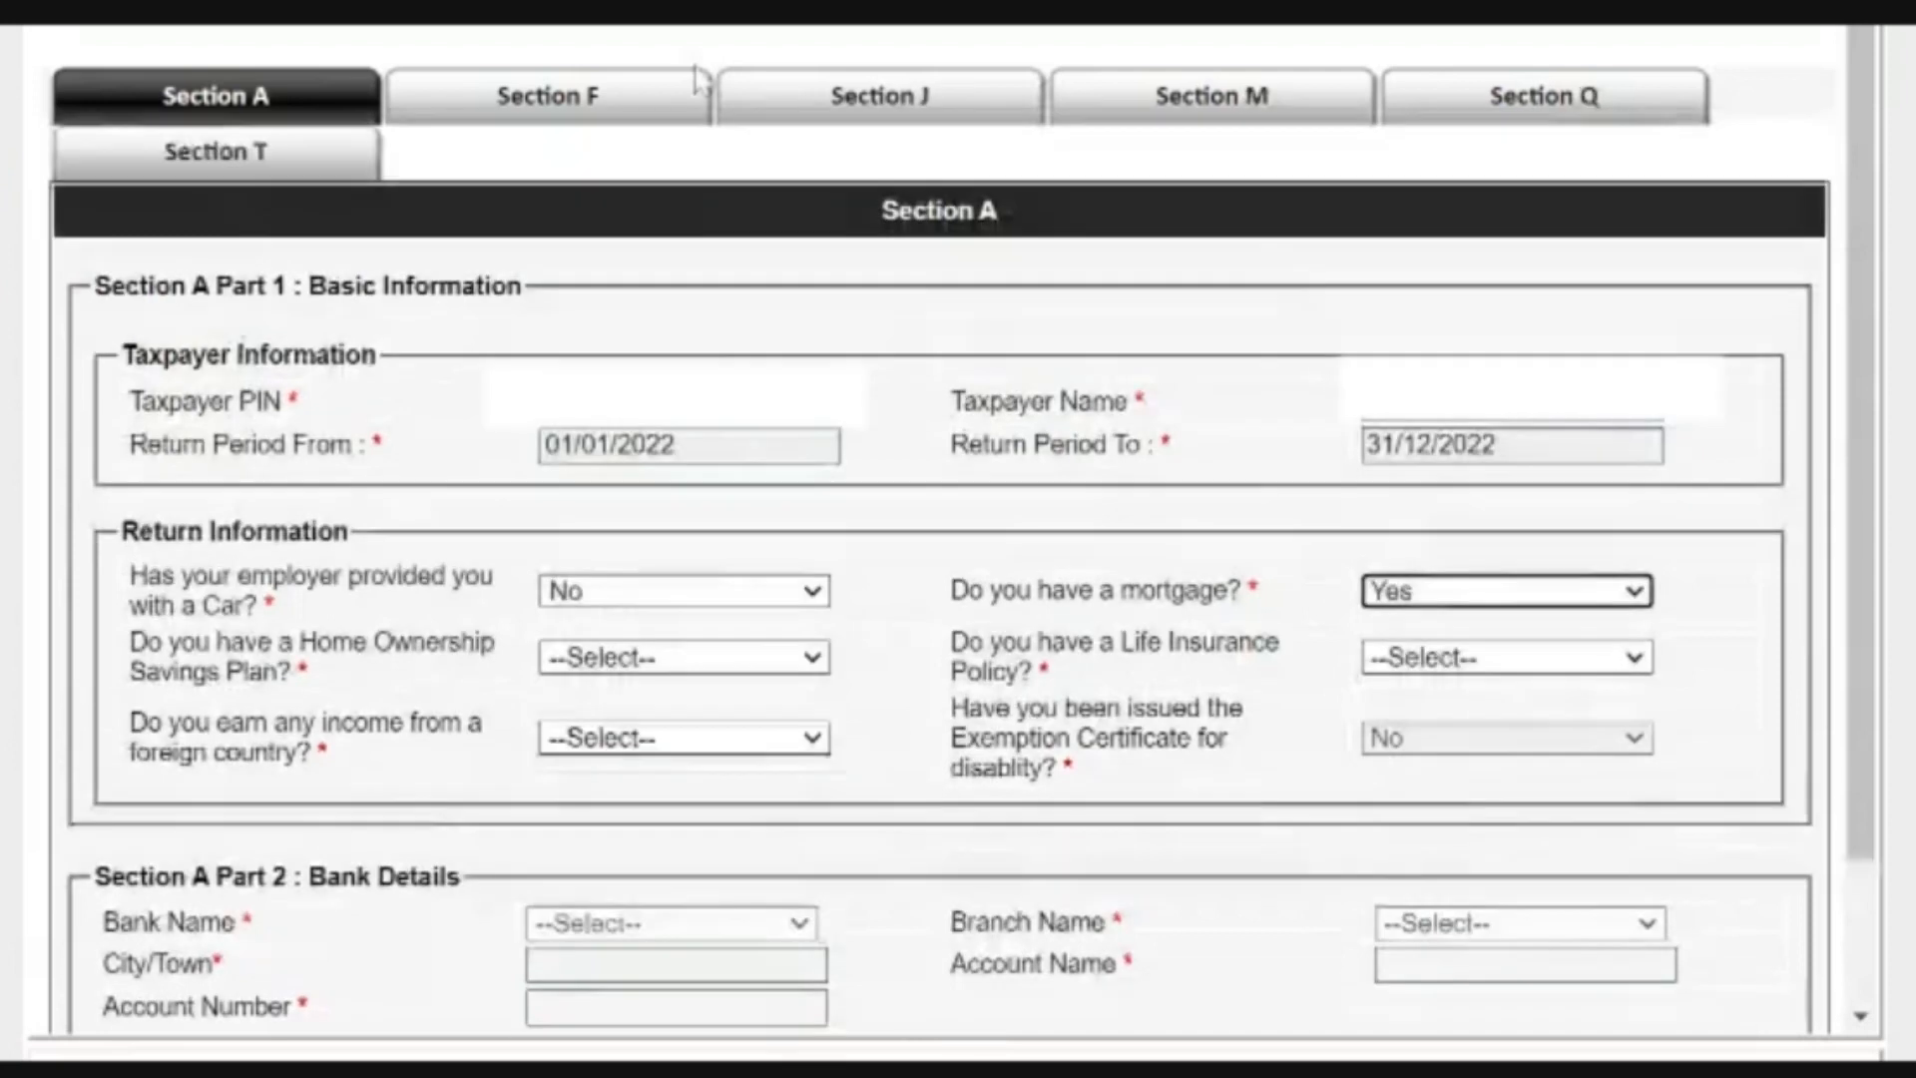
click(871, 104)
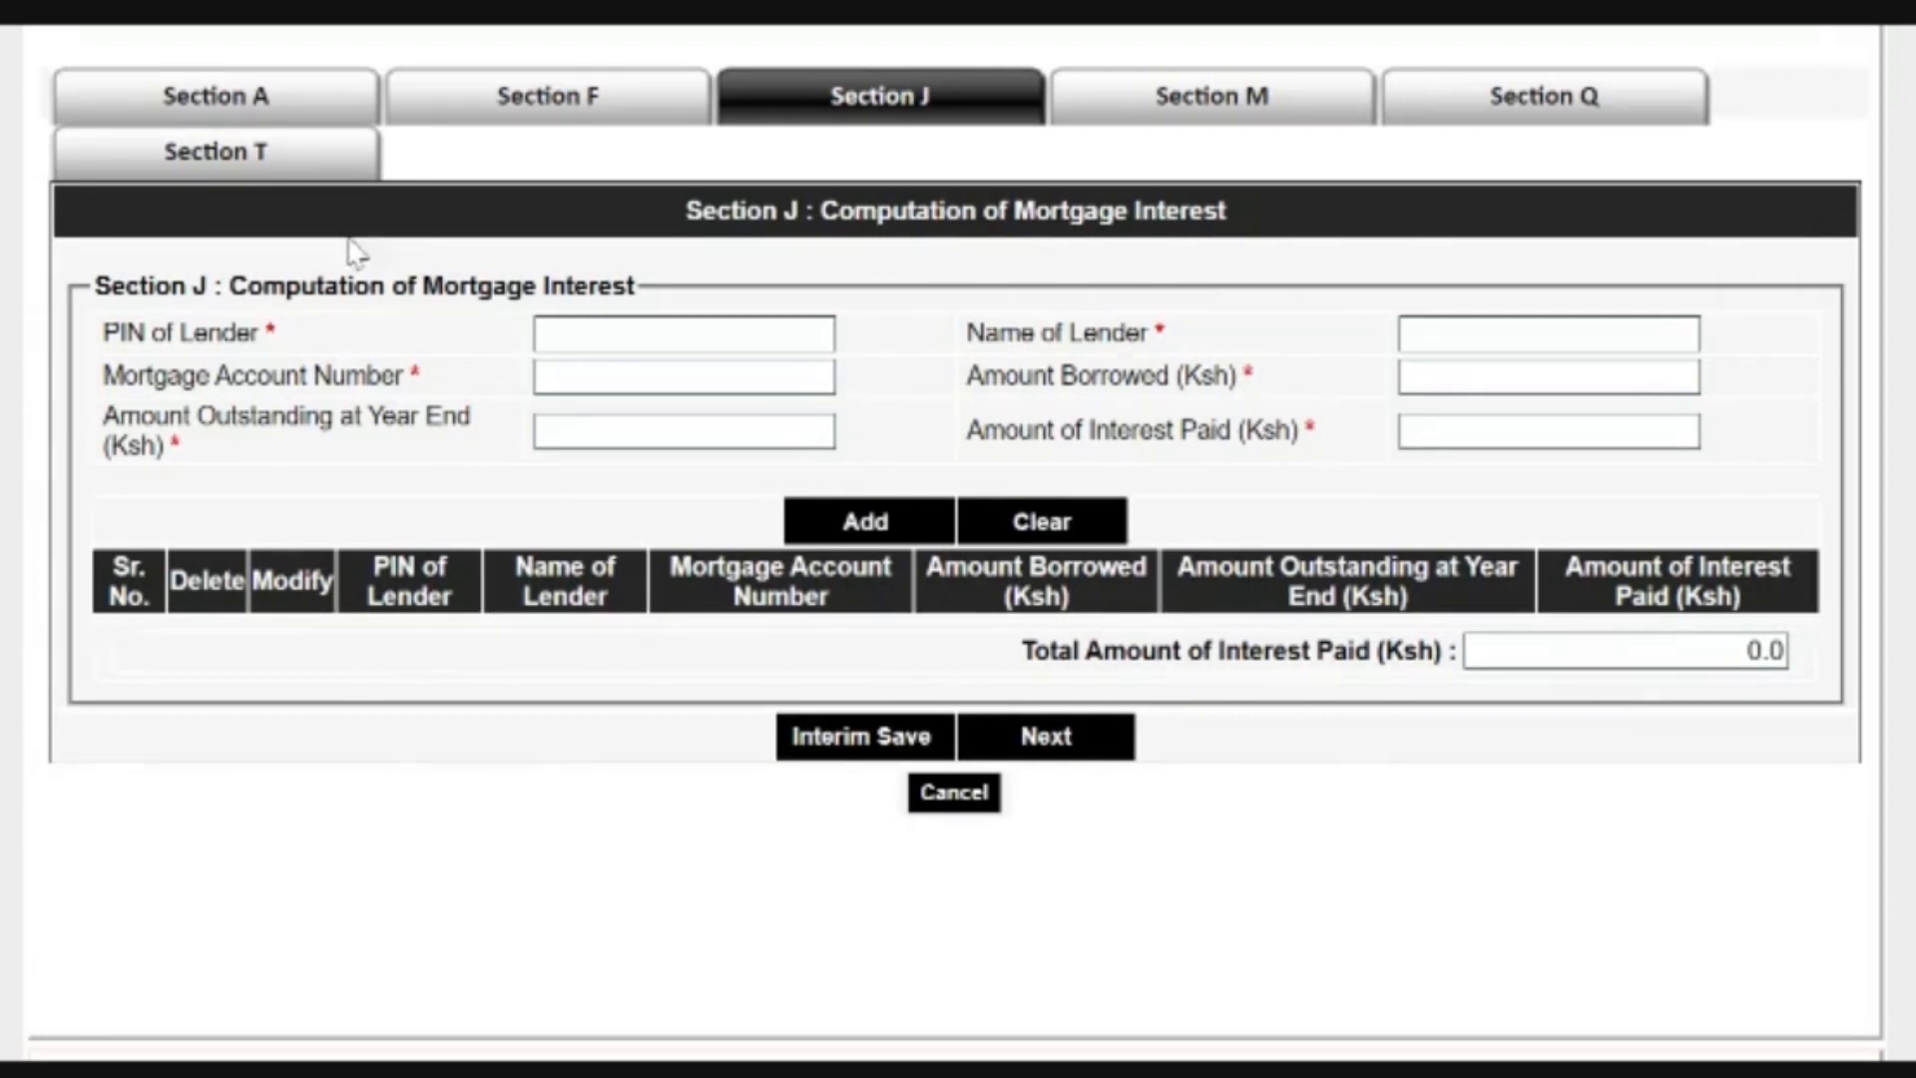
click(216, 108)
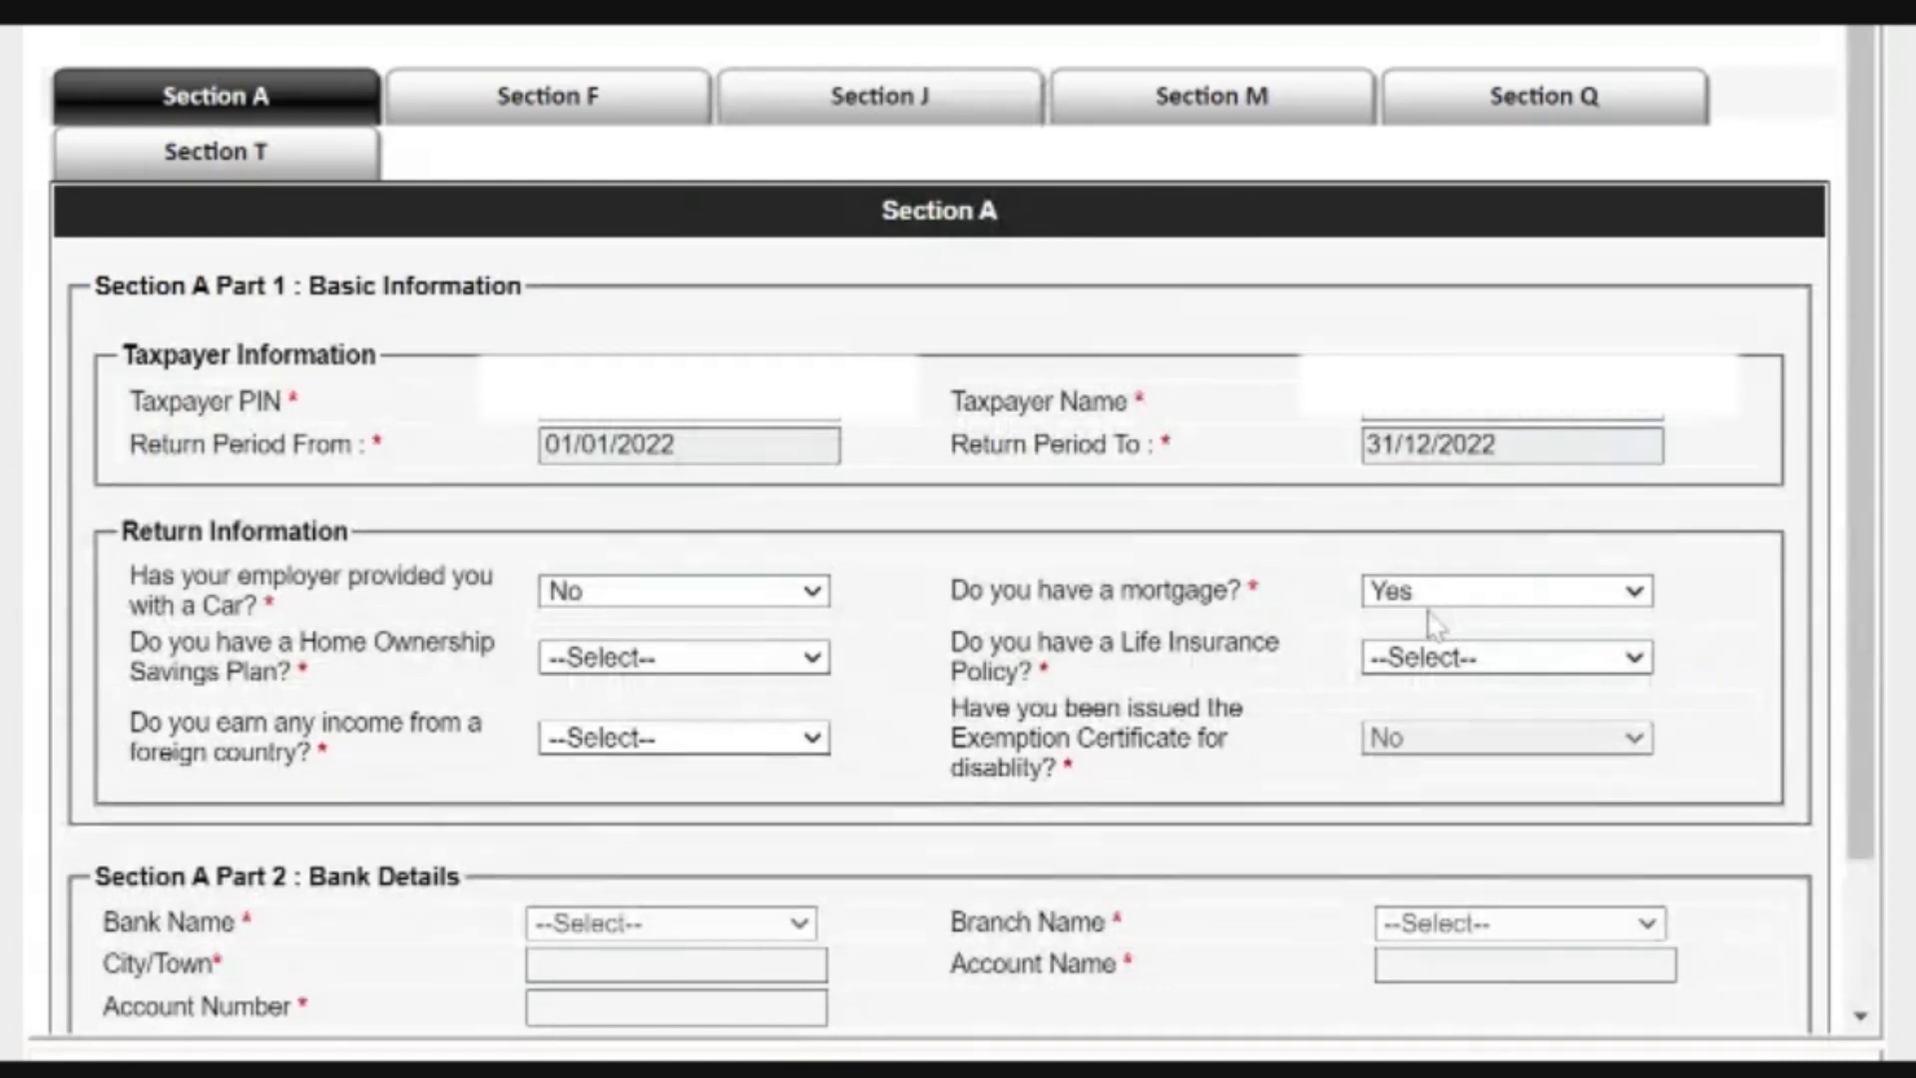
Answer No to the mortgage, Home Ownership Savings Plan, Life Insurance Policy and foreign income questions
click(1414, 690)
scroll(728, 619, down, 3)
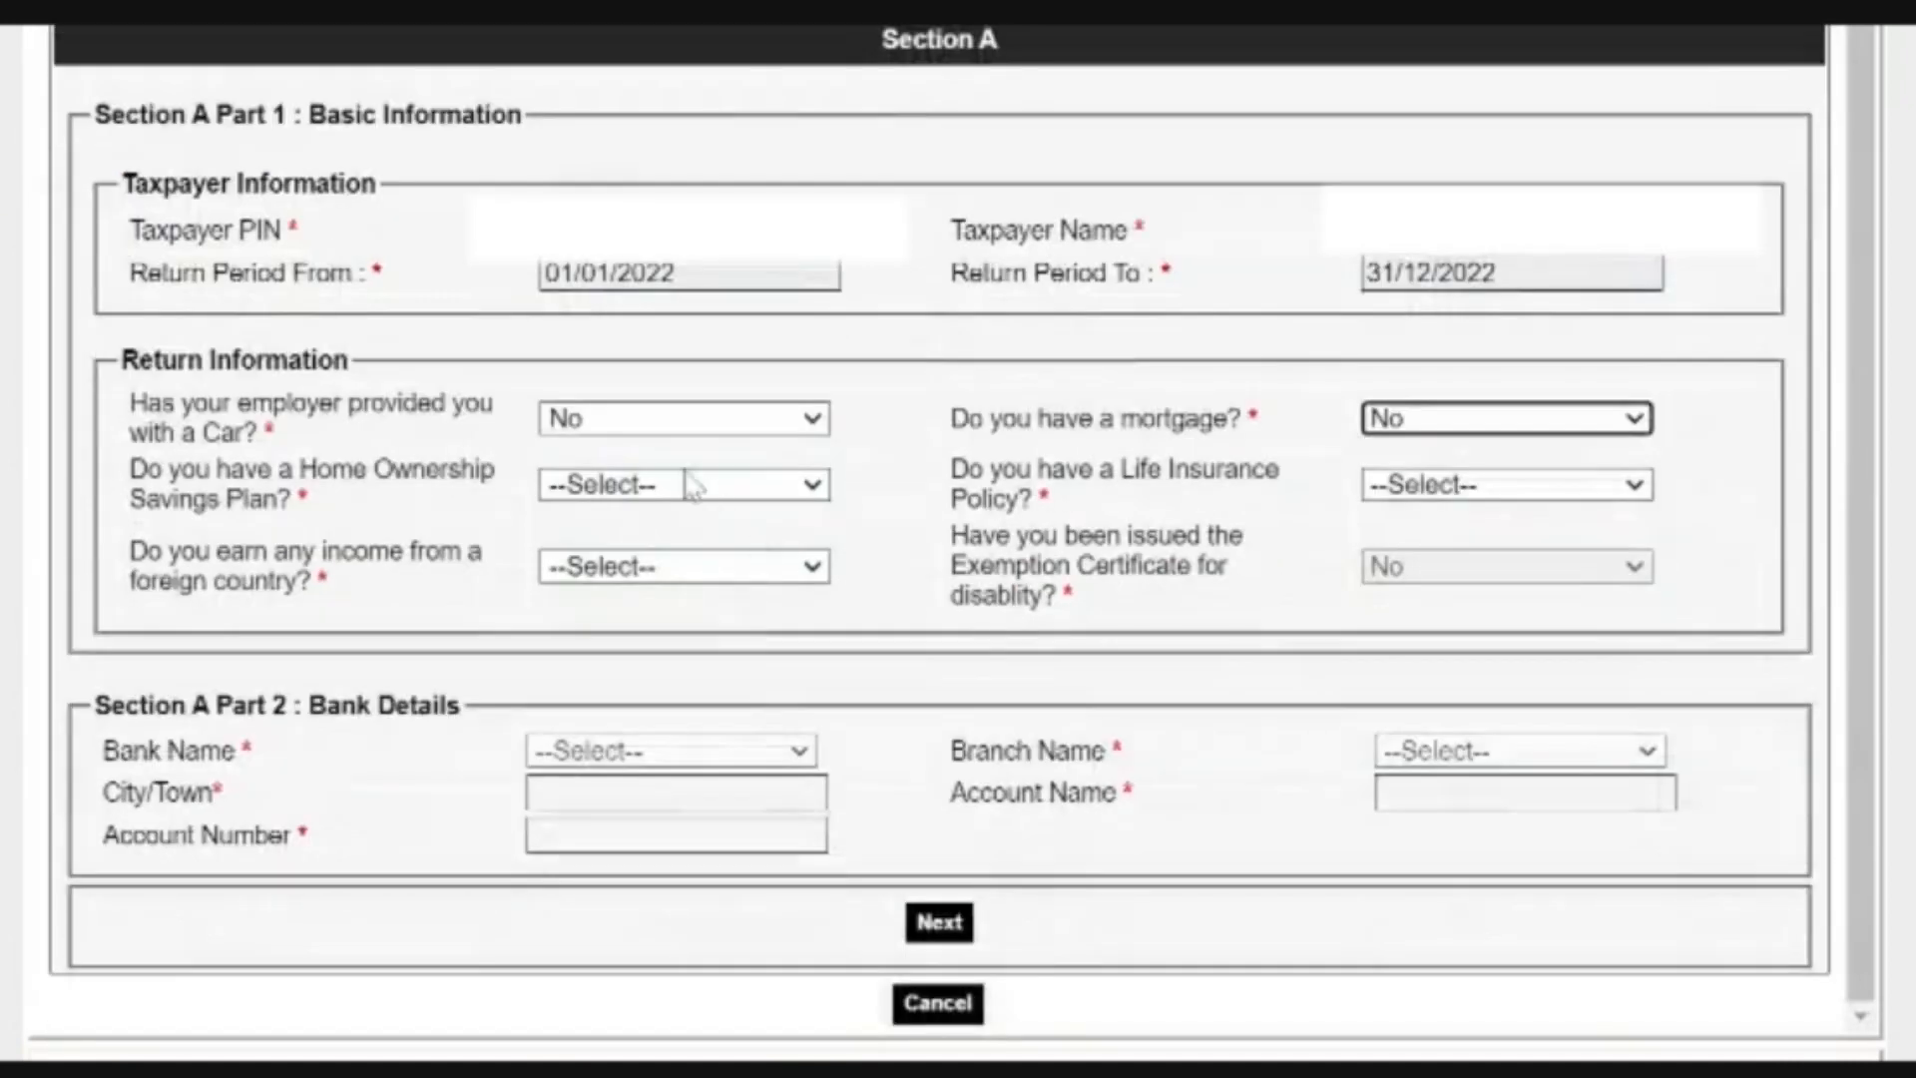
click(691, 486)
click(630, 590)
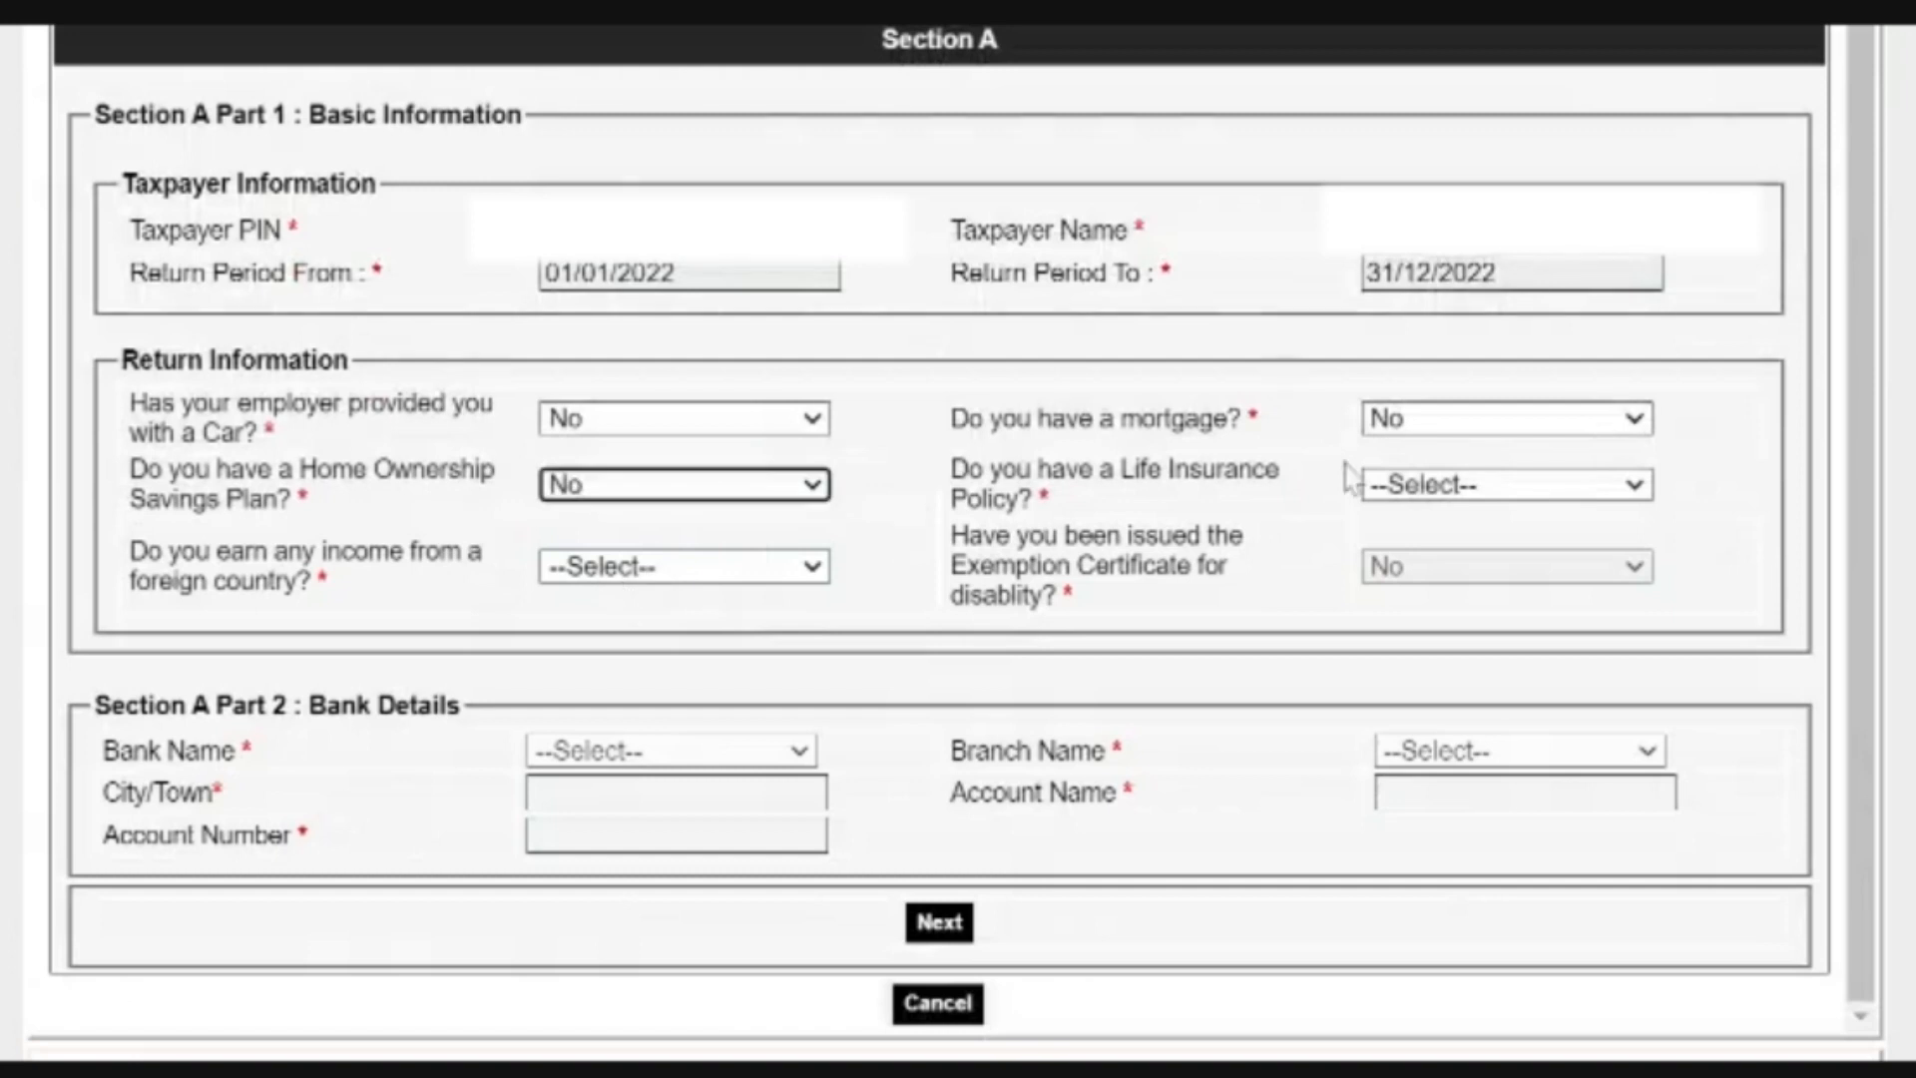
click(1411, 499)
click(1402, 607)
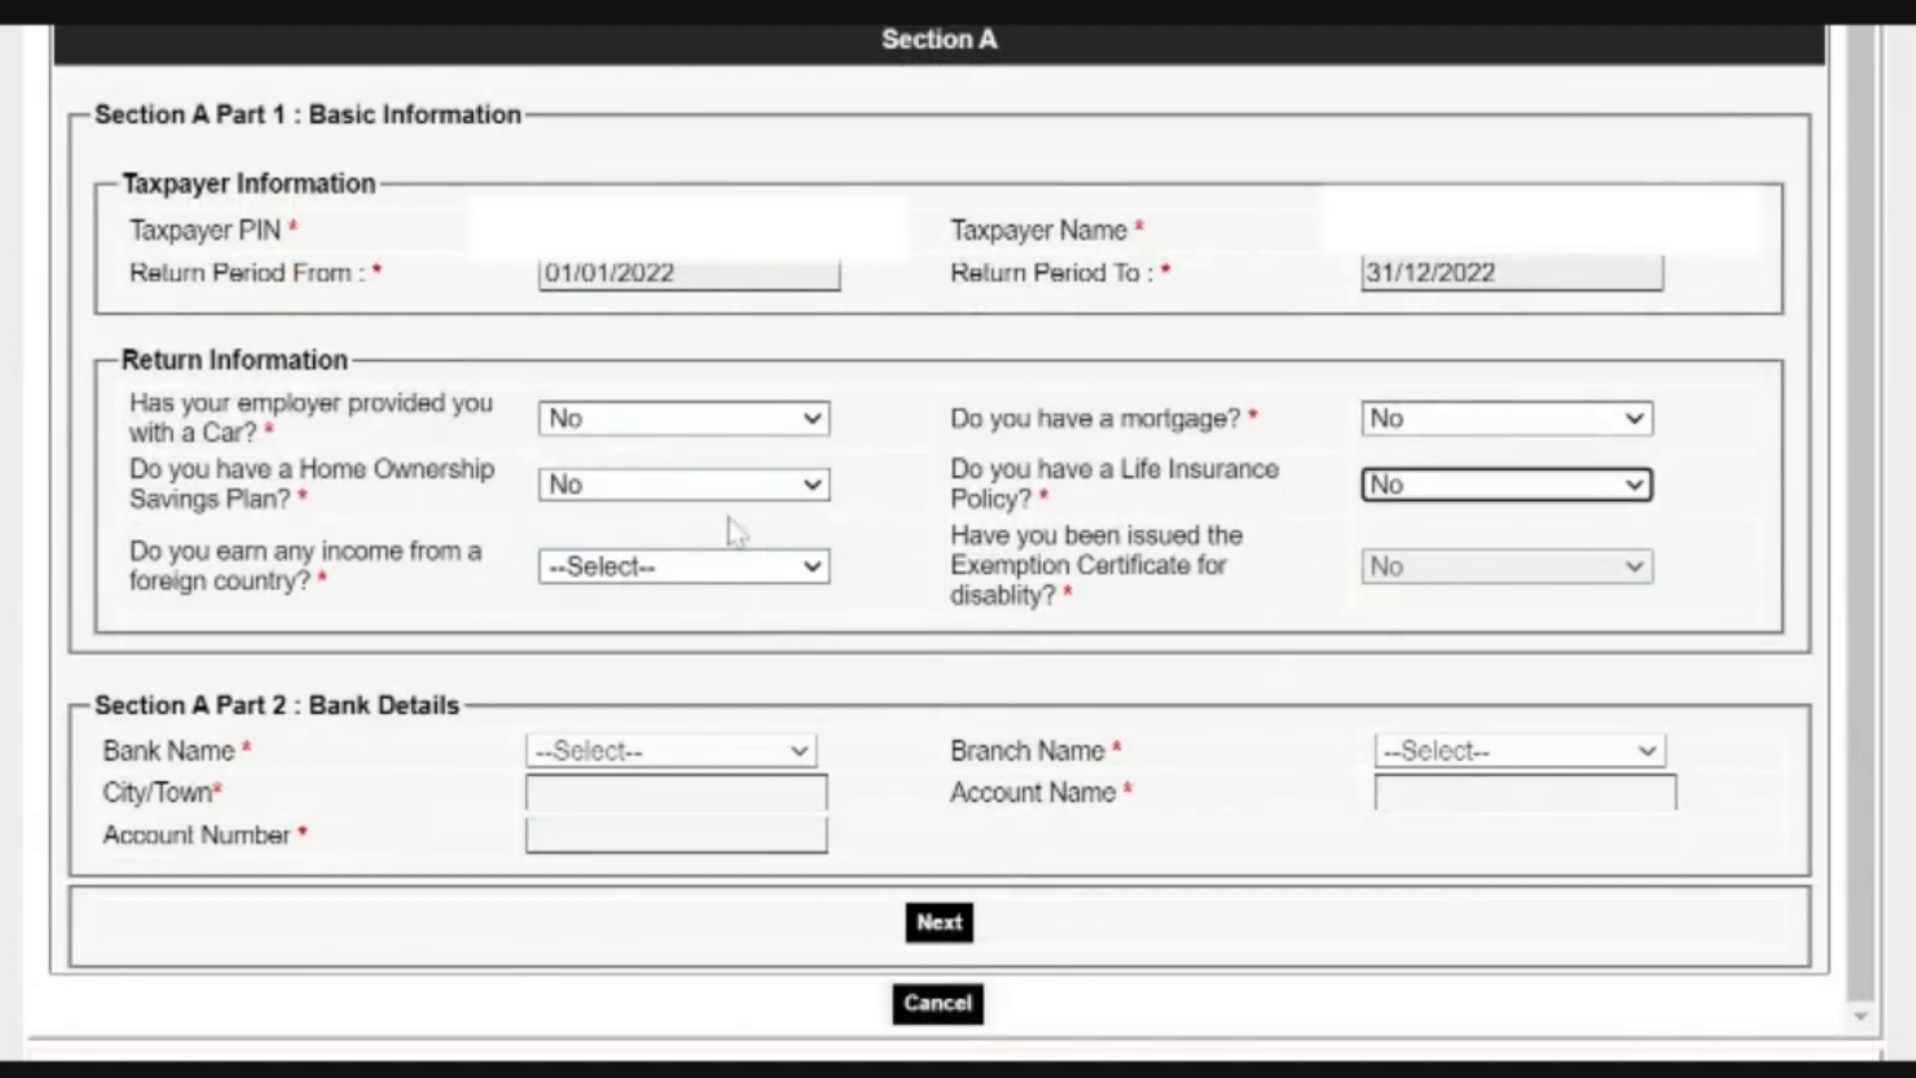
click(604, 605)
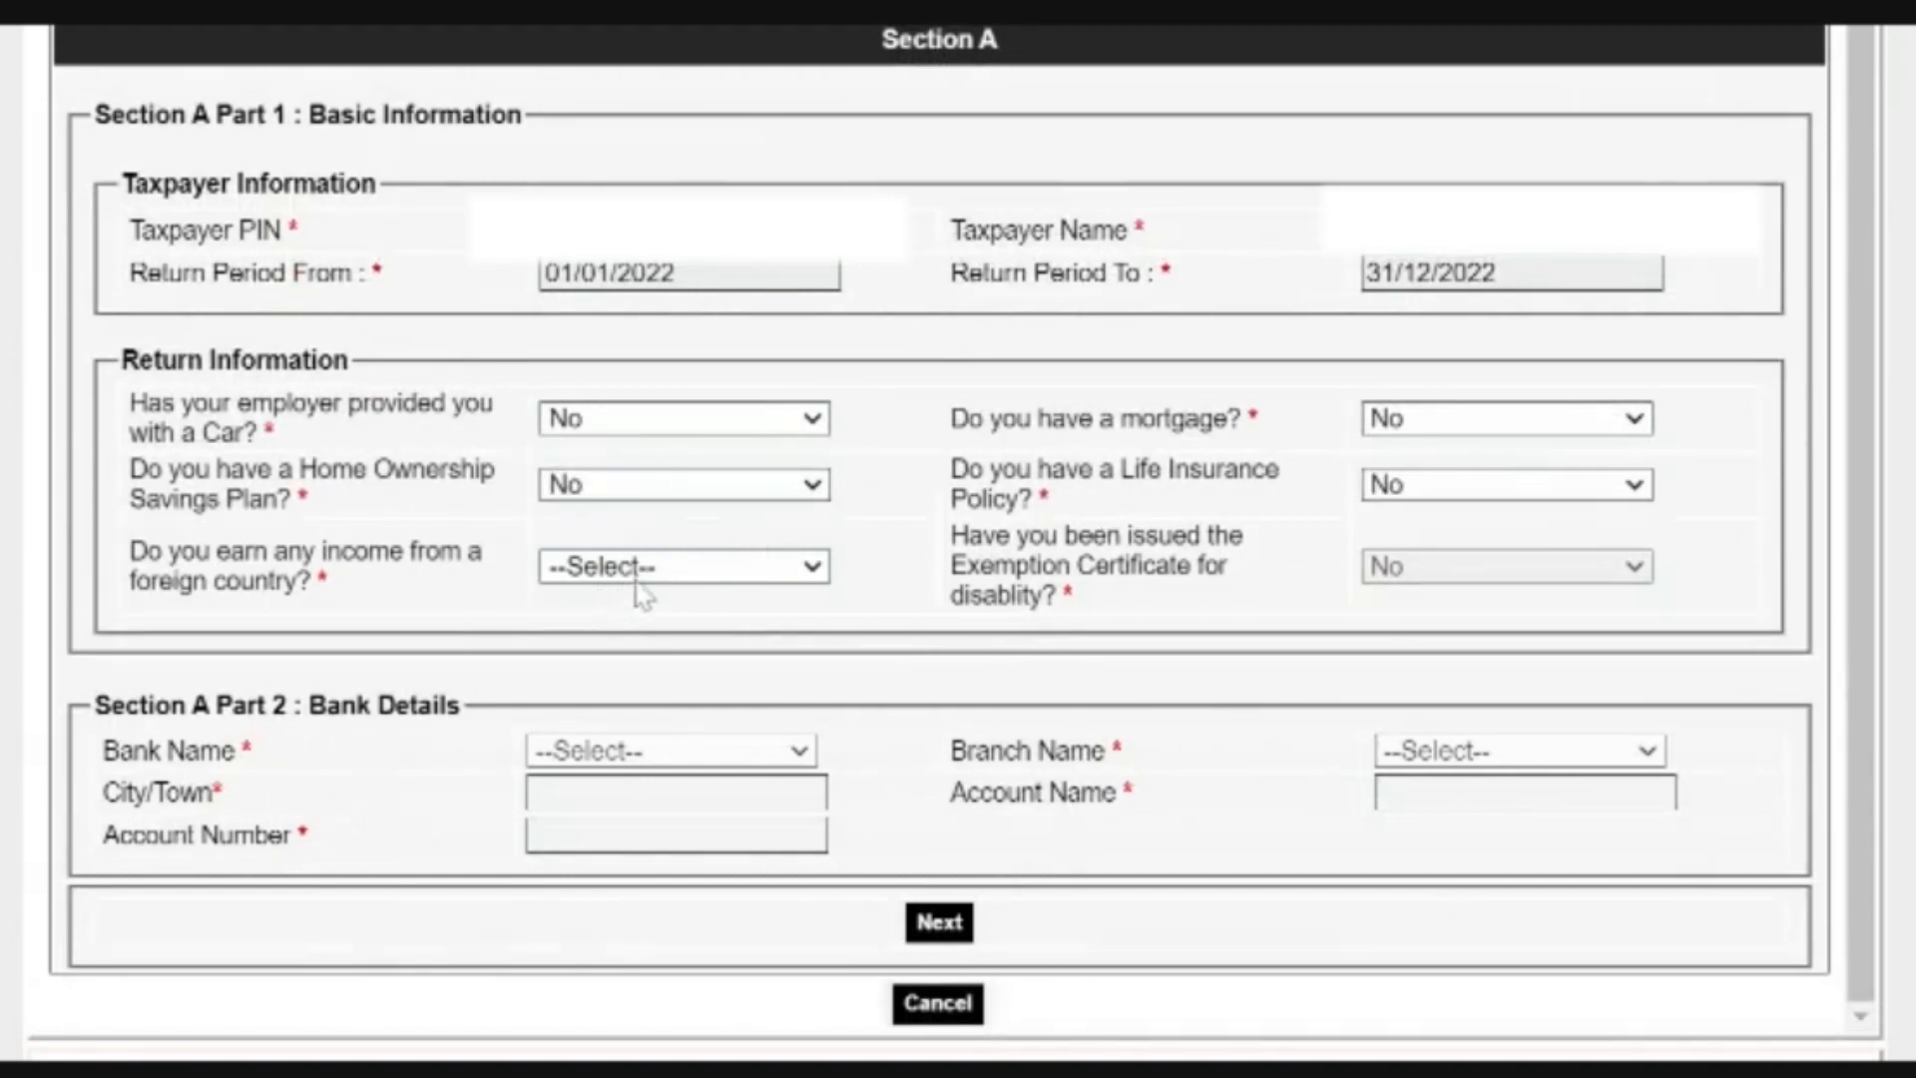
click(625, 663)
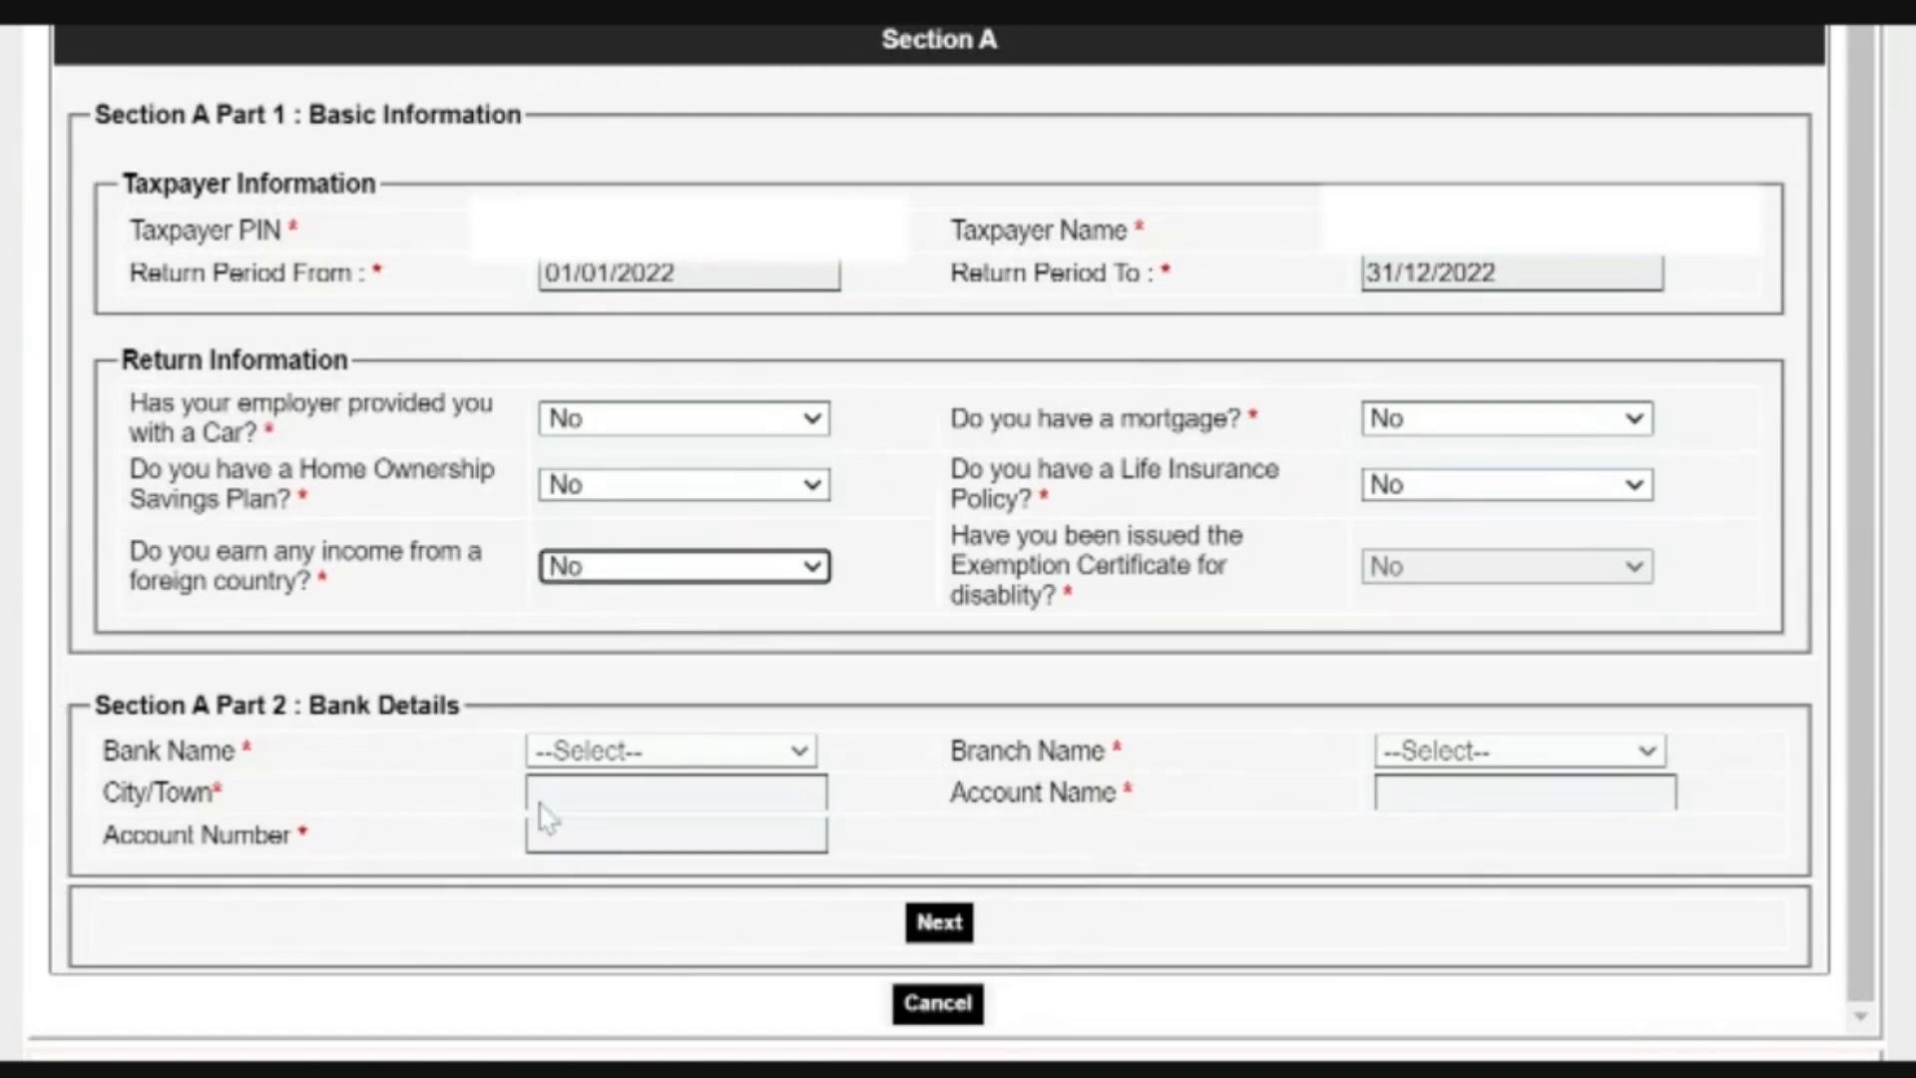
Review the Section A answers, leave the bank details empty, and continue to Section F
scroll(919, 748, down, 2)
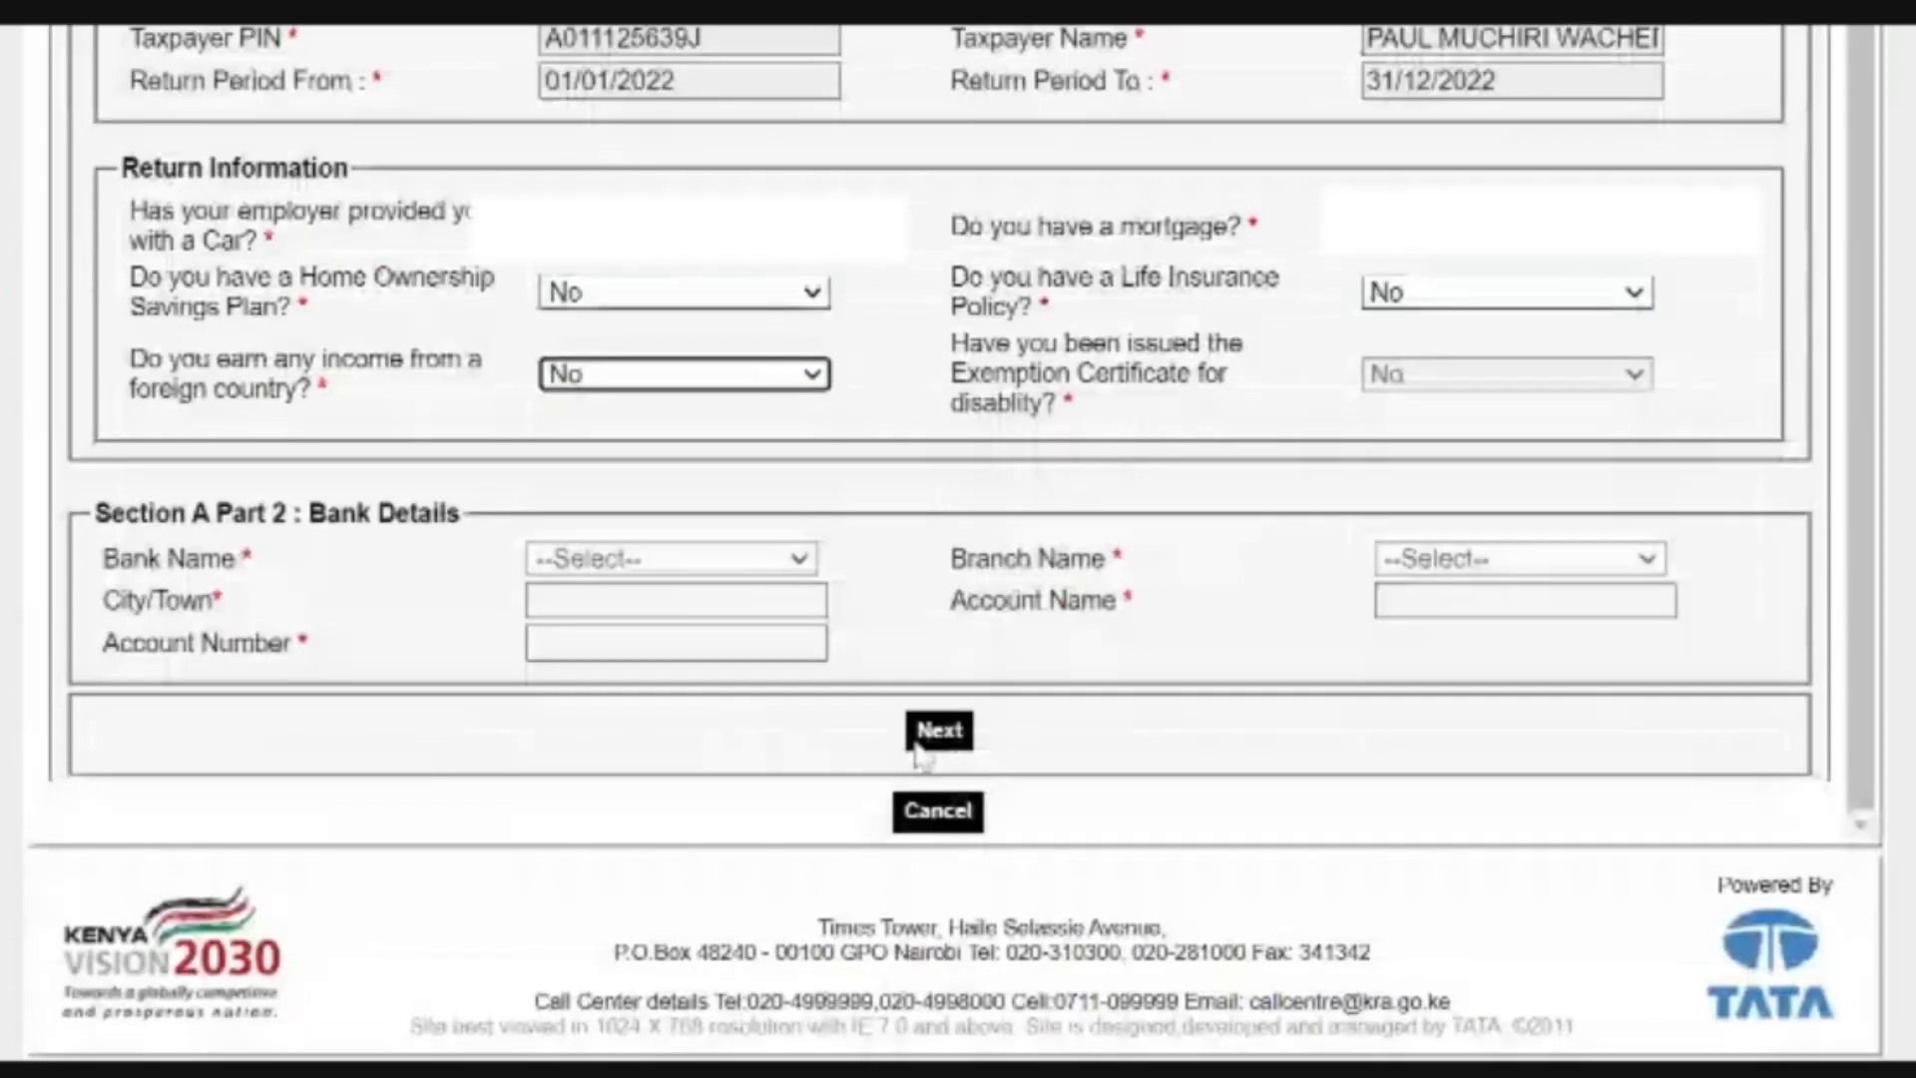
scroll(973, 529, up, 1)
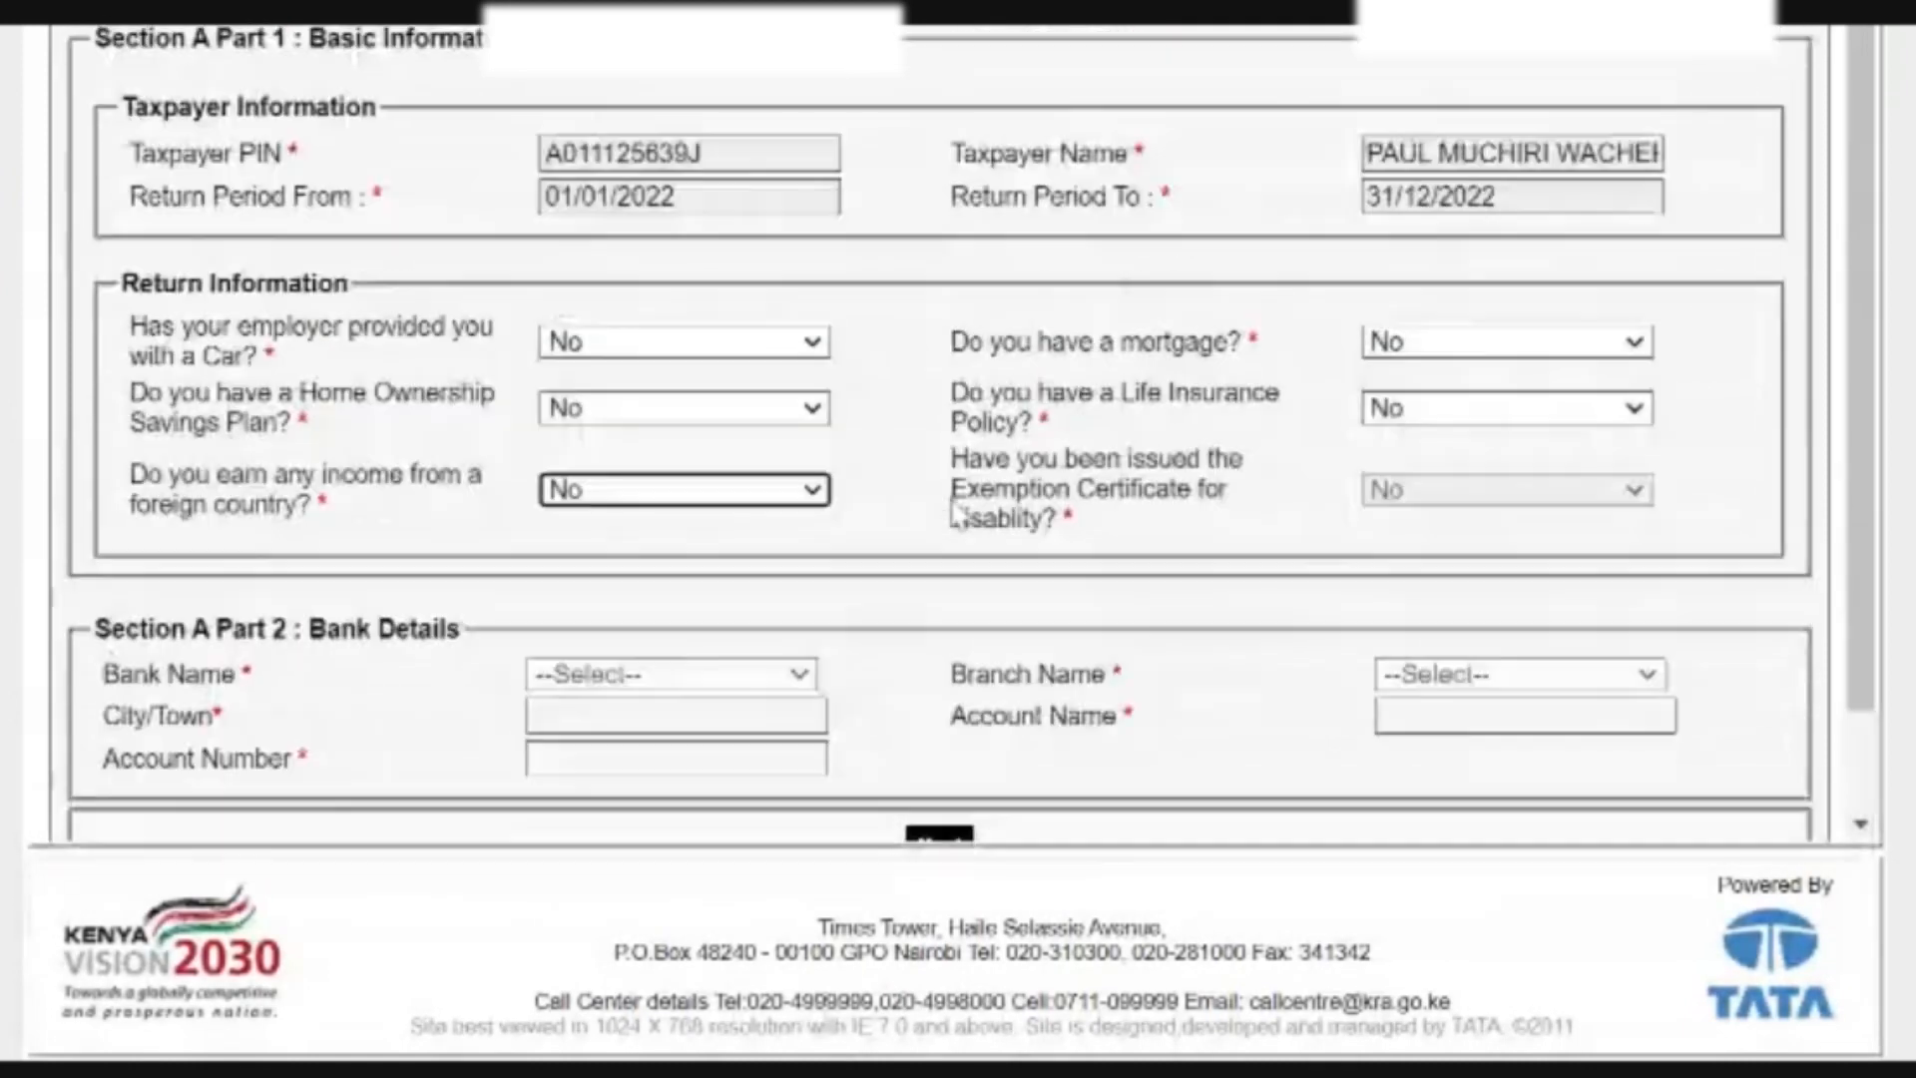
scroll(957, 505, down, 1)
click(939, 728)
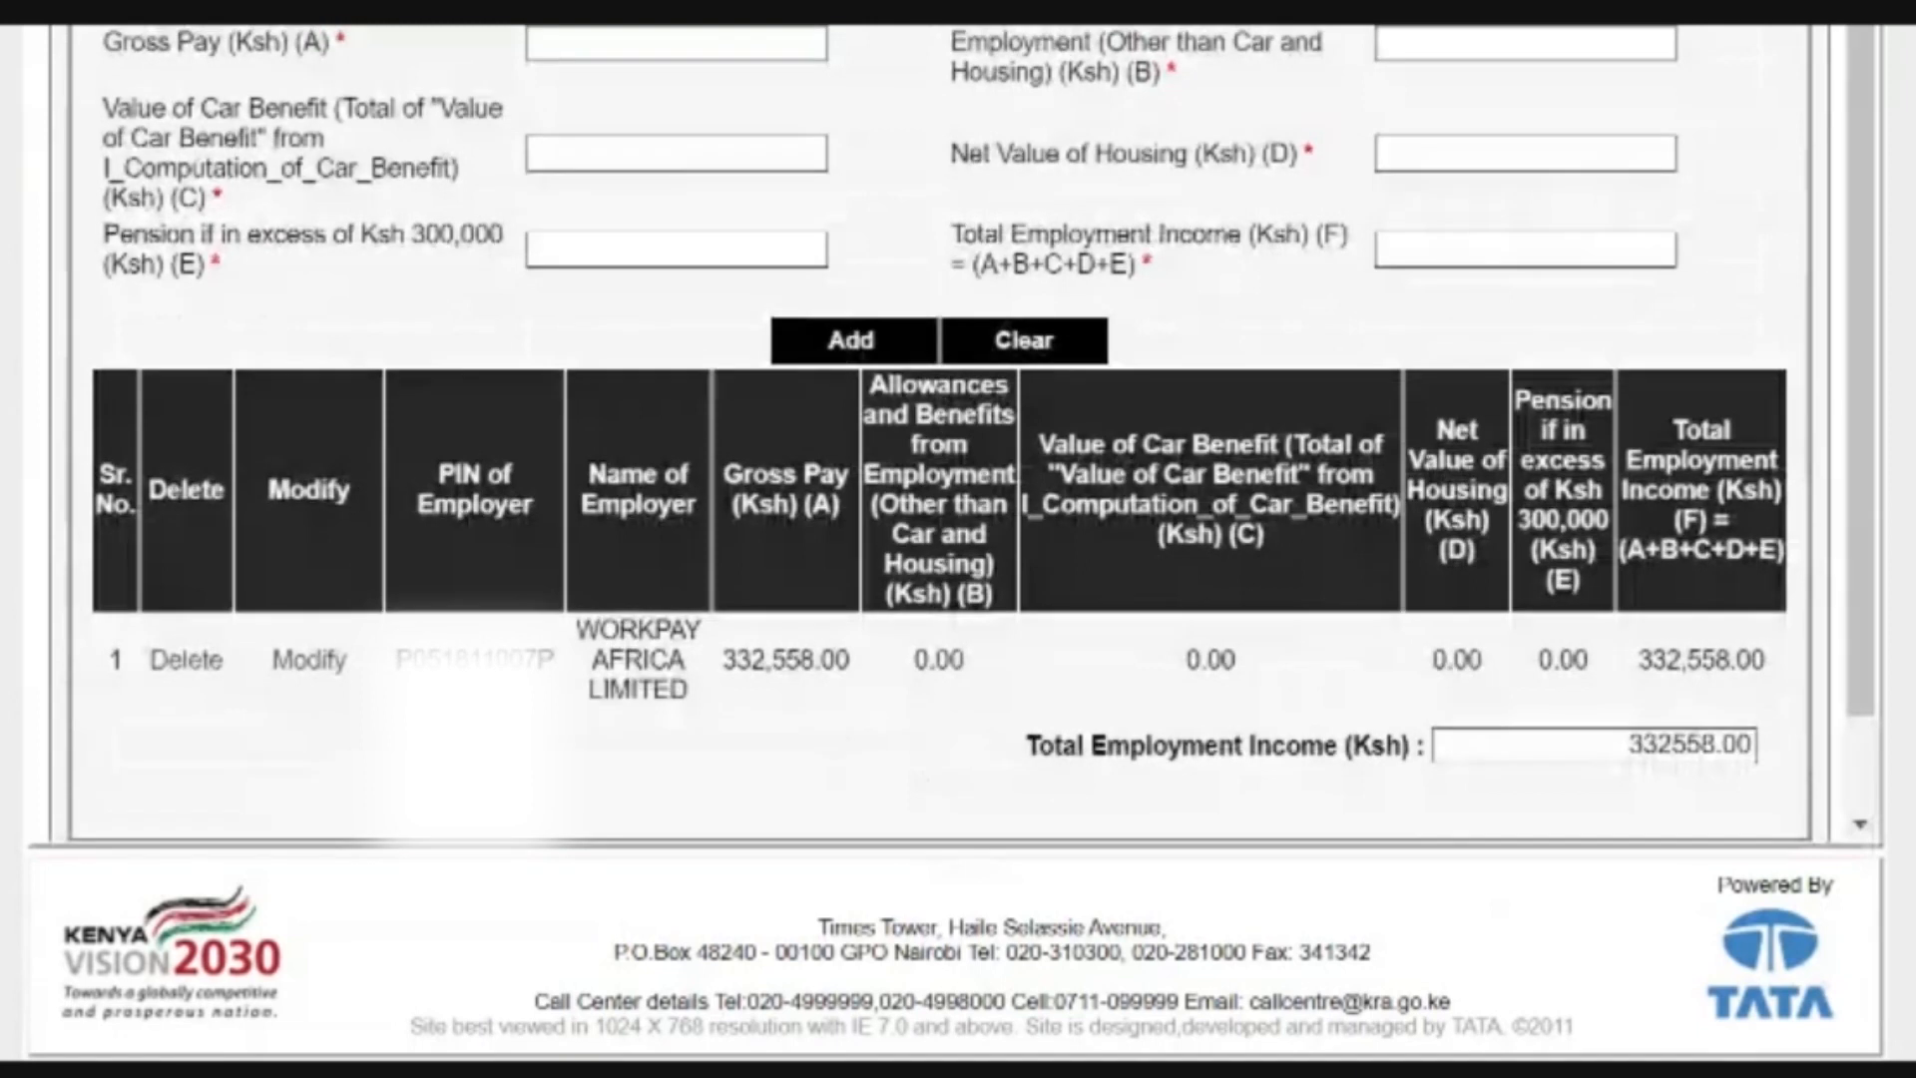
Make an interim save of the employment income details in Section F and continue to Section M
scroll(265, 522, down, 1)
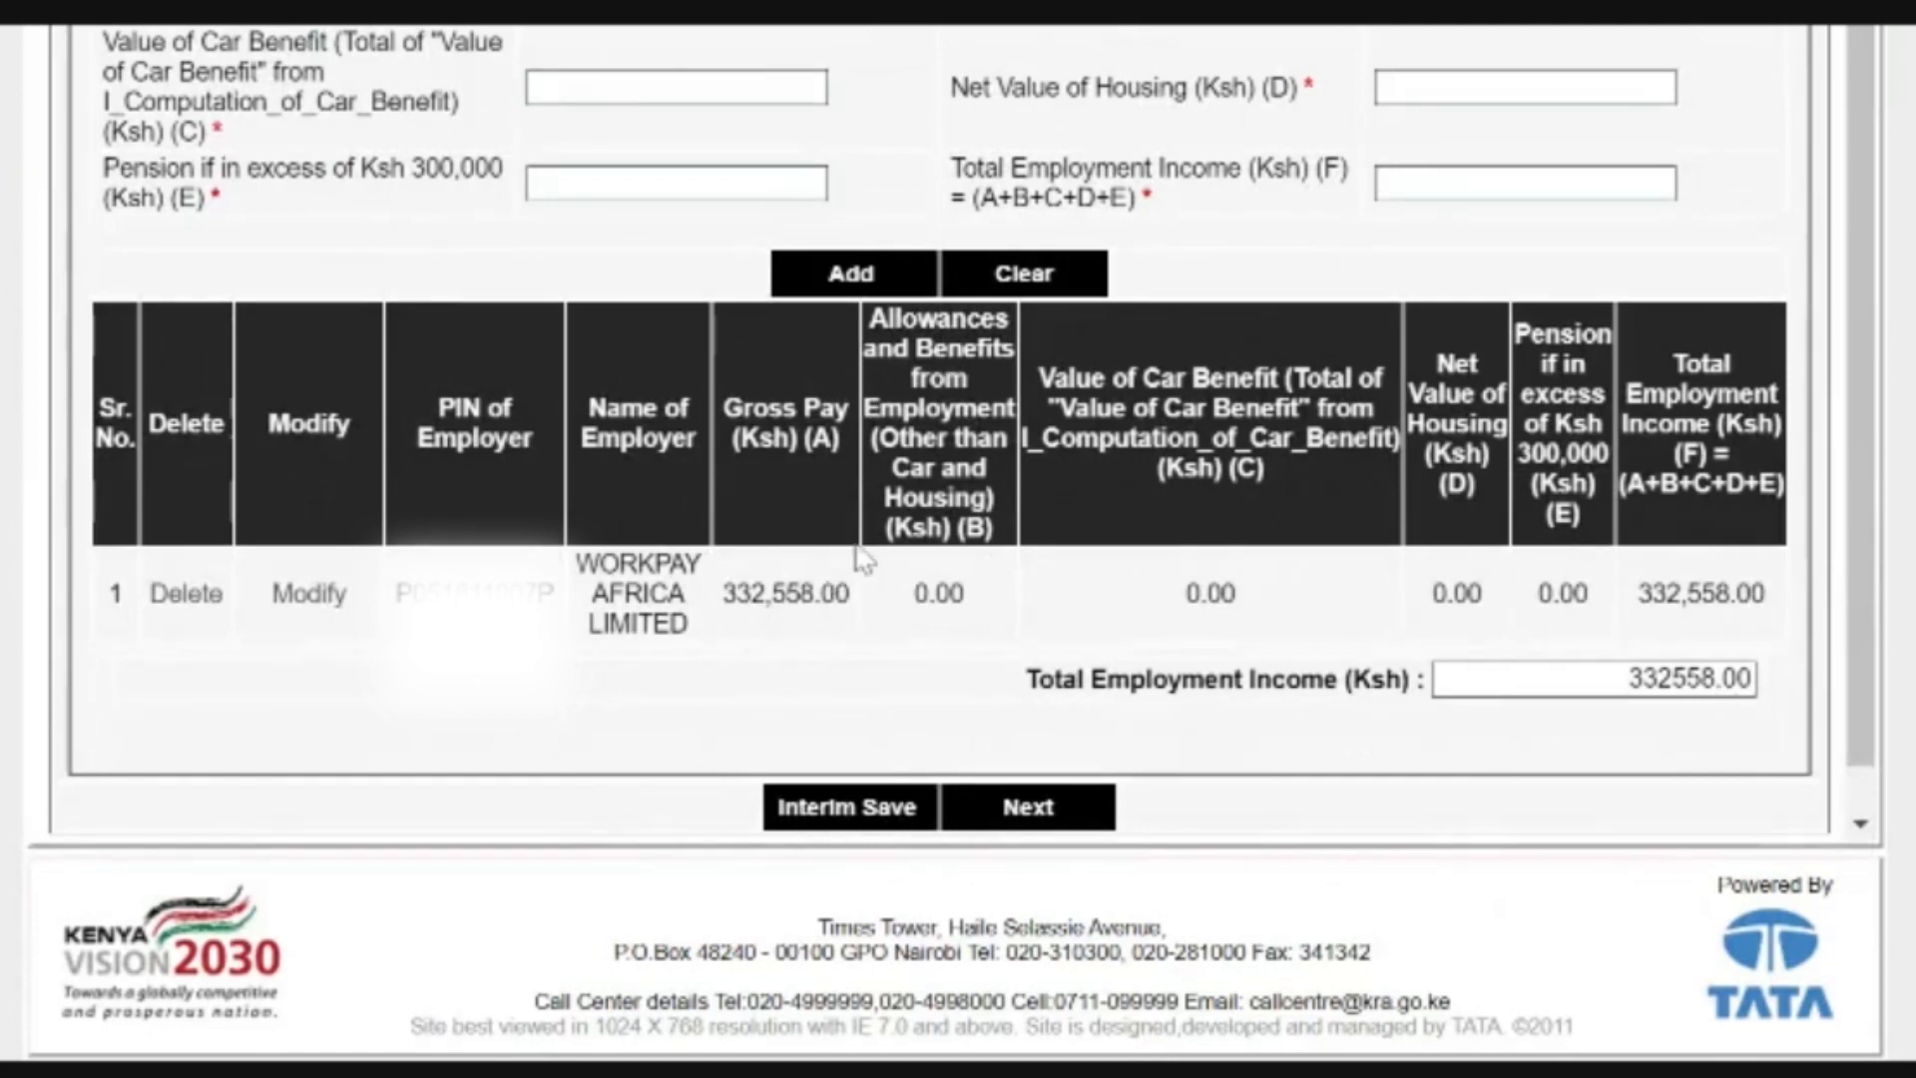
click(836, 813)
click(1015, 808)
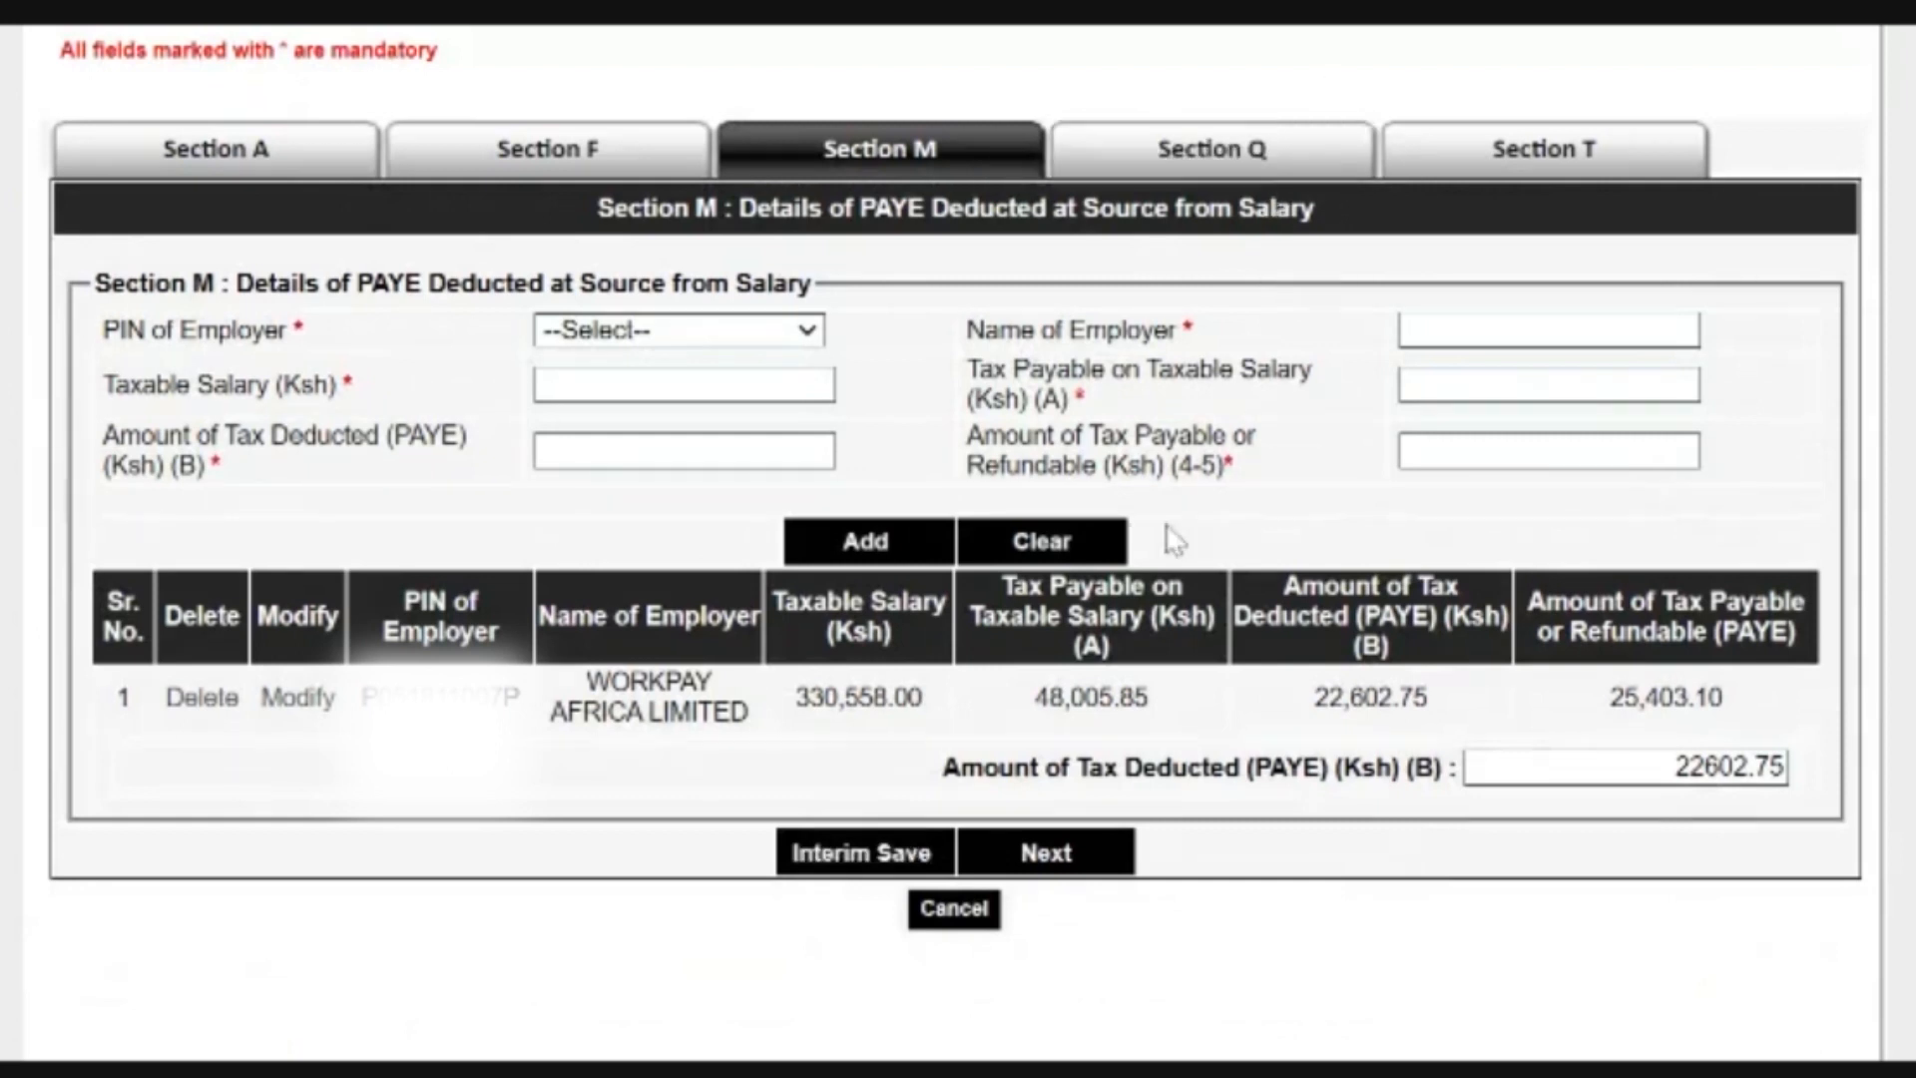
Continue to Section Q and go through the payment registration number and date of deposit fields for income tax paid in advance
click(1048, 856)
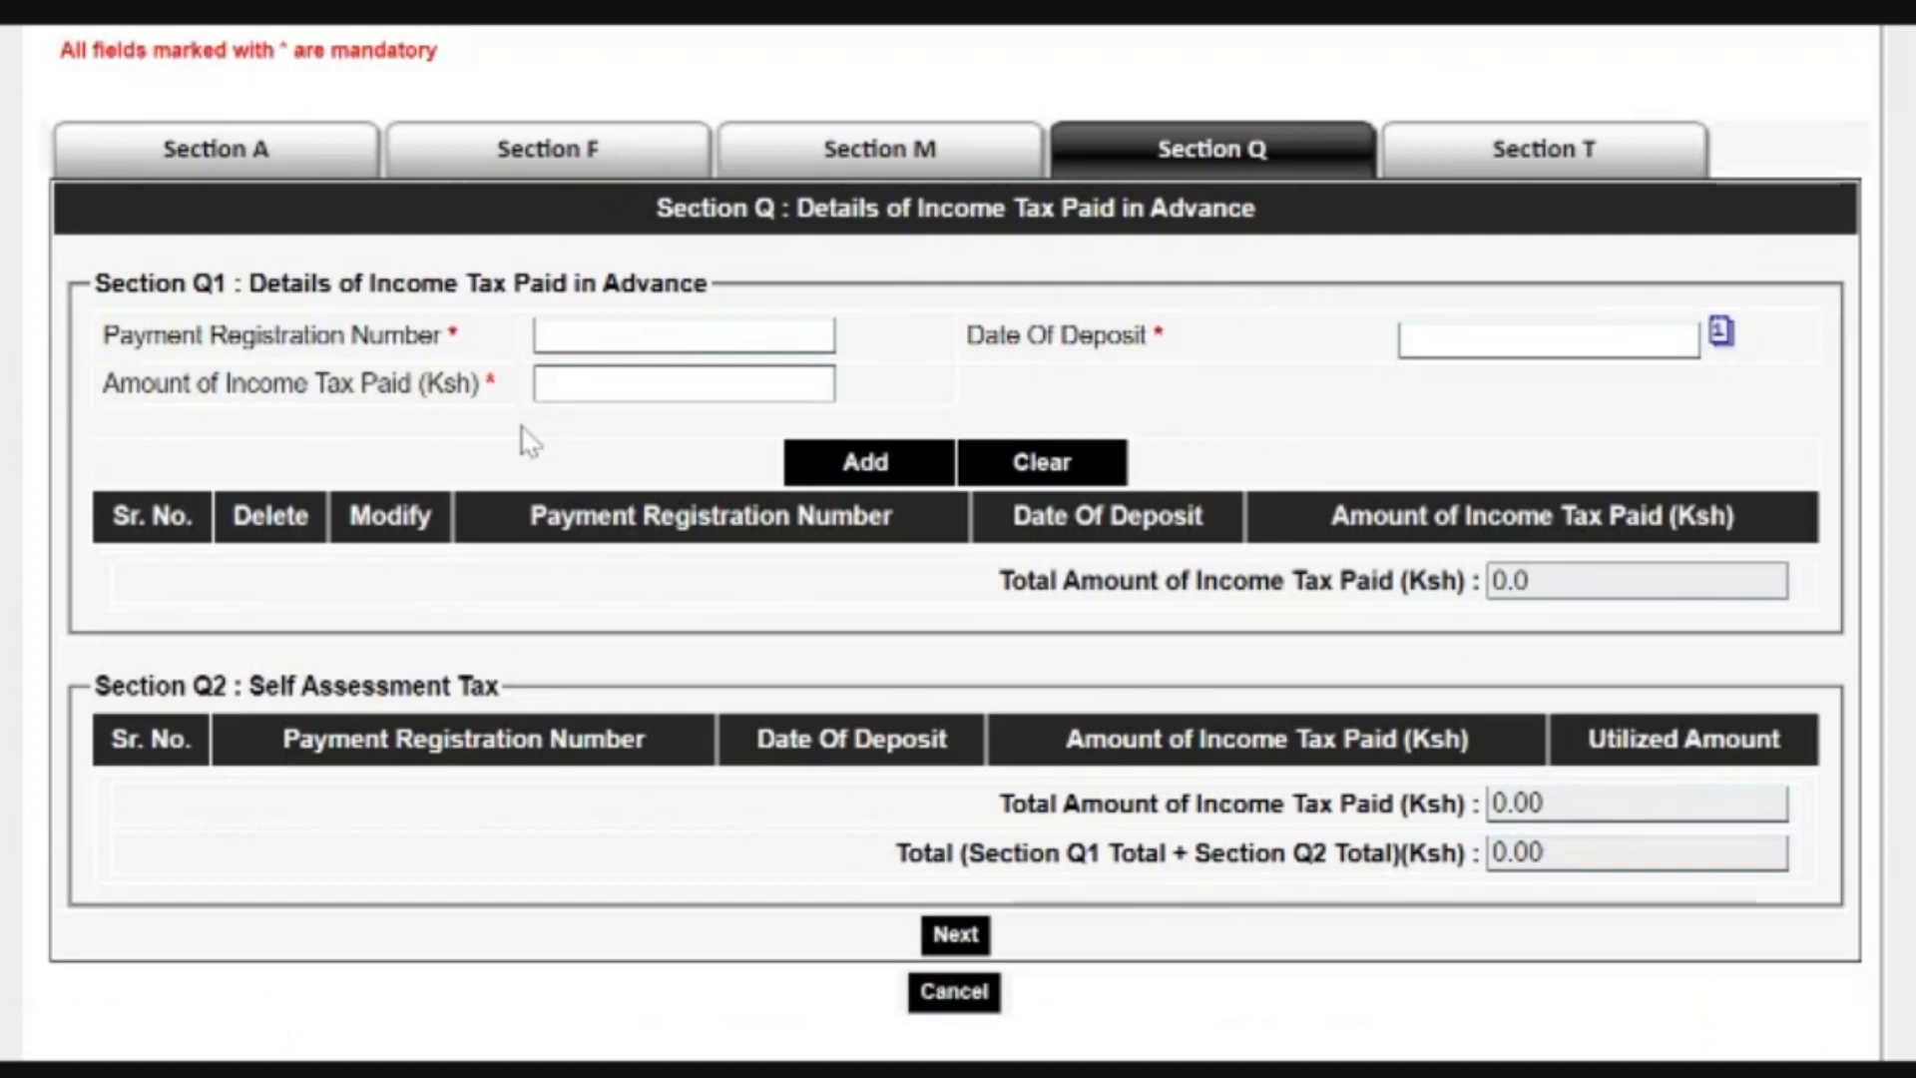
click(598, 336)
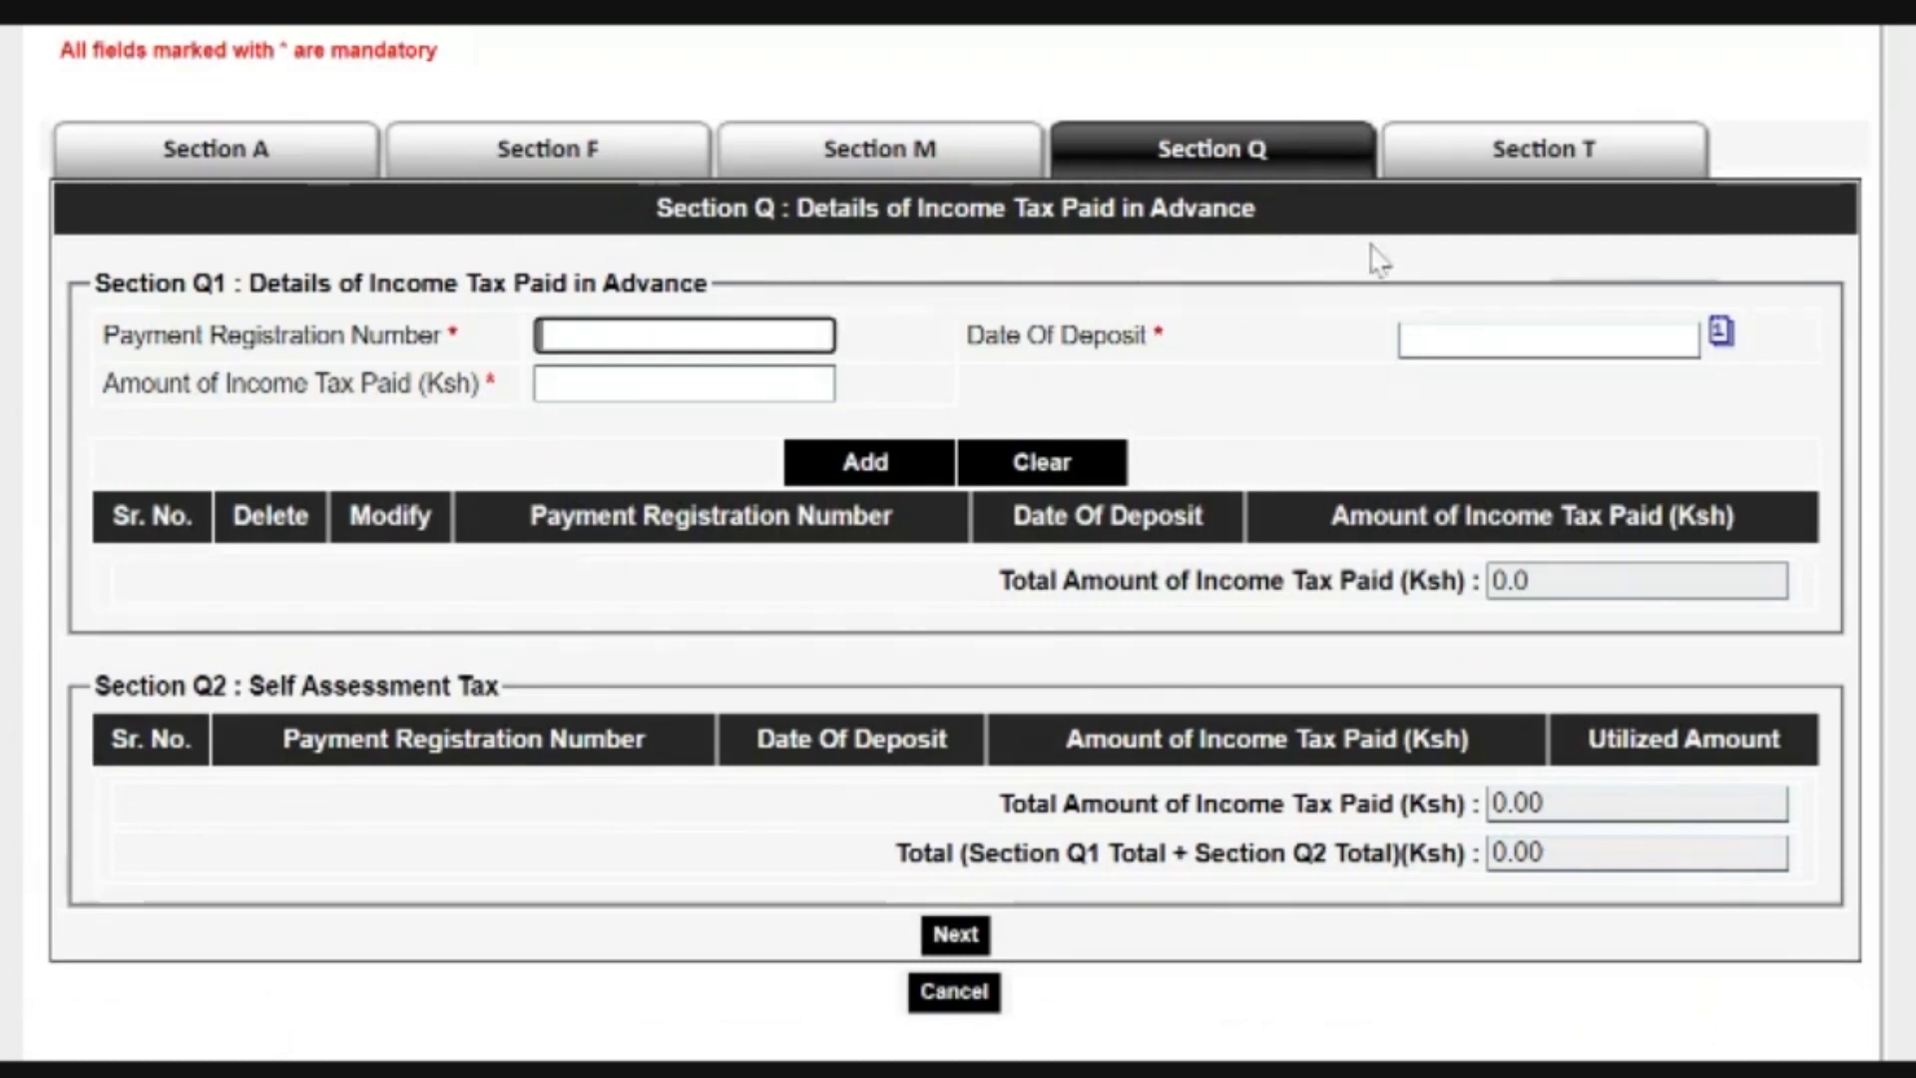
click(1549, 340)
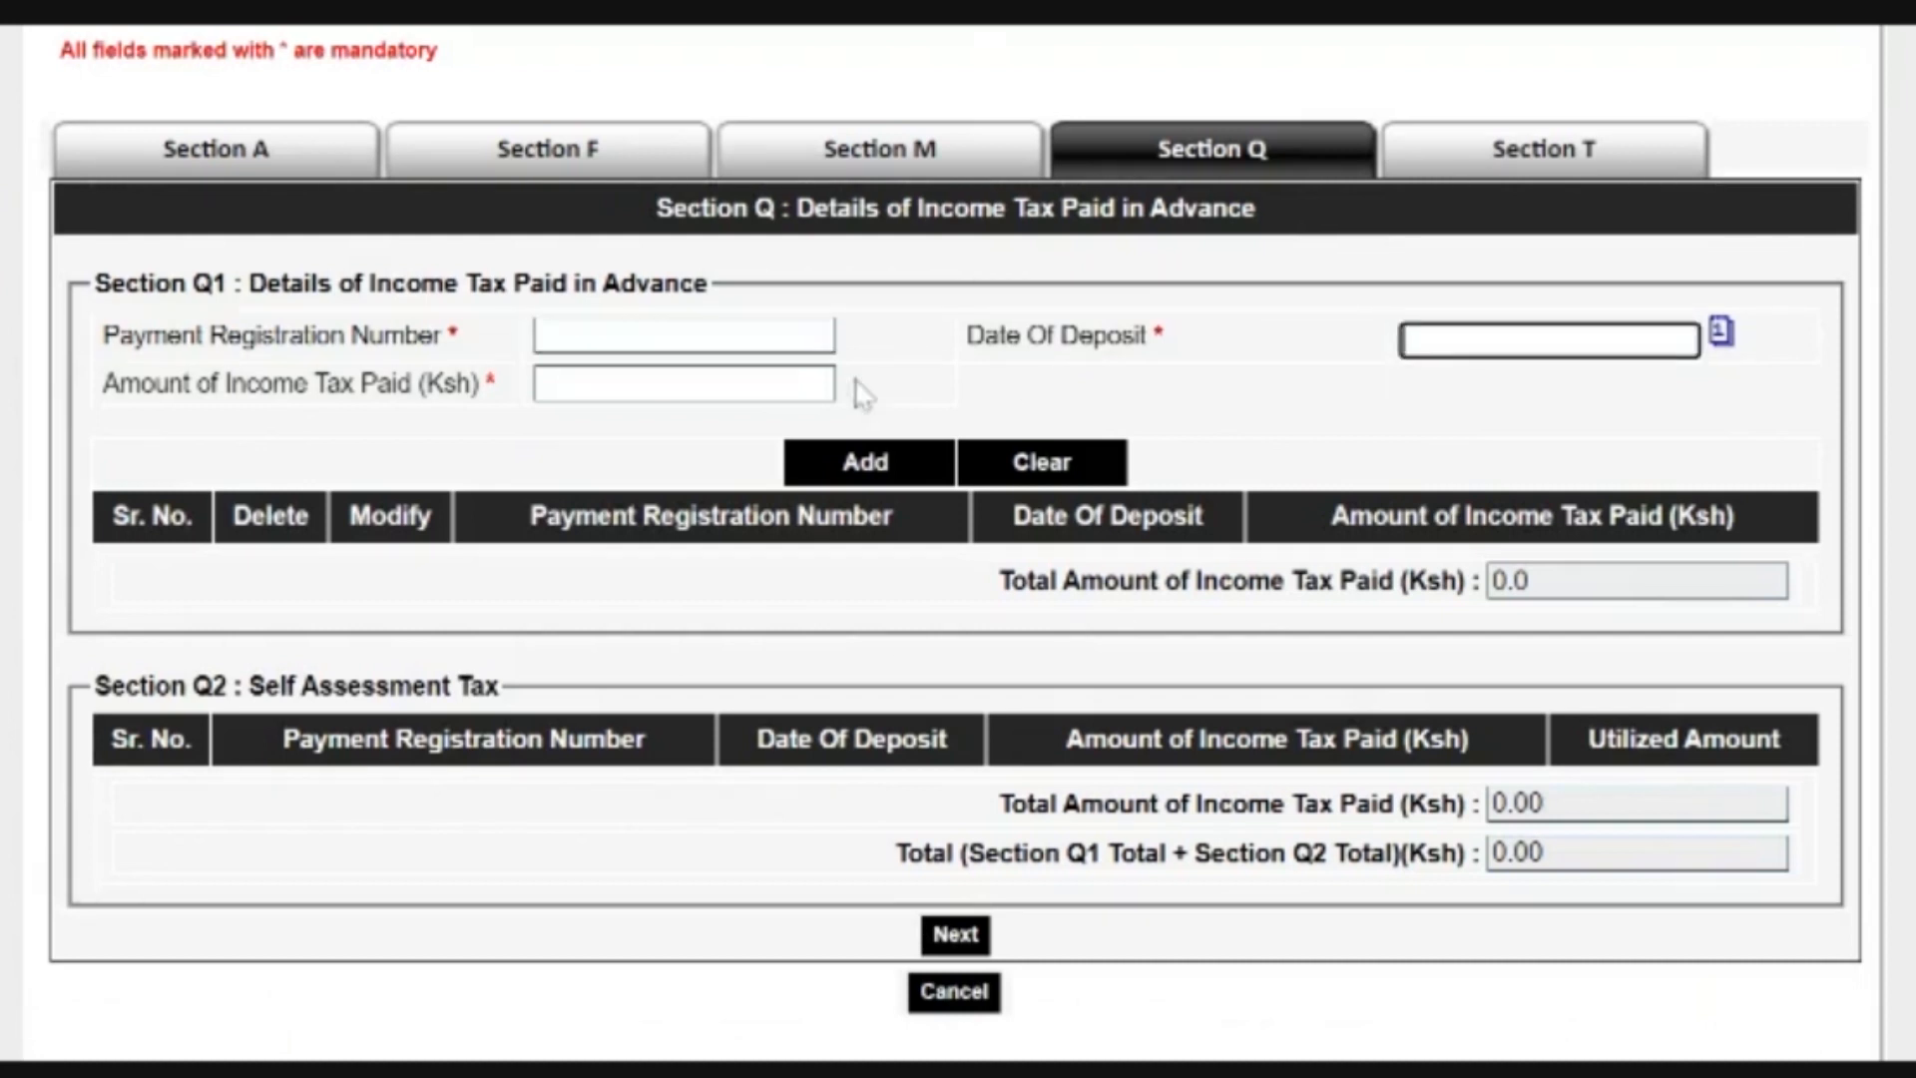
Leave the income tax paid in advance details empty in Section Q and continue to the Section T tax computation
click(742, 383)
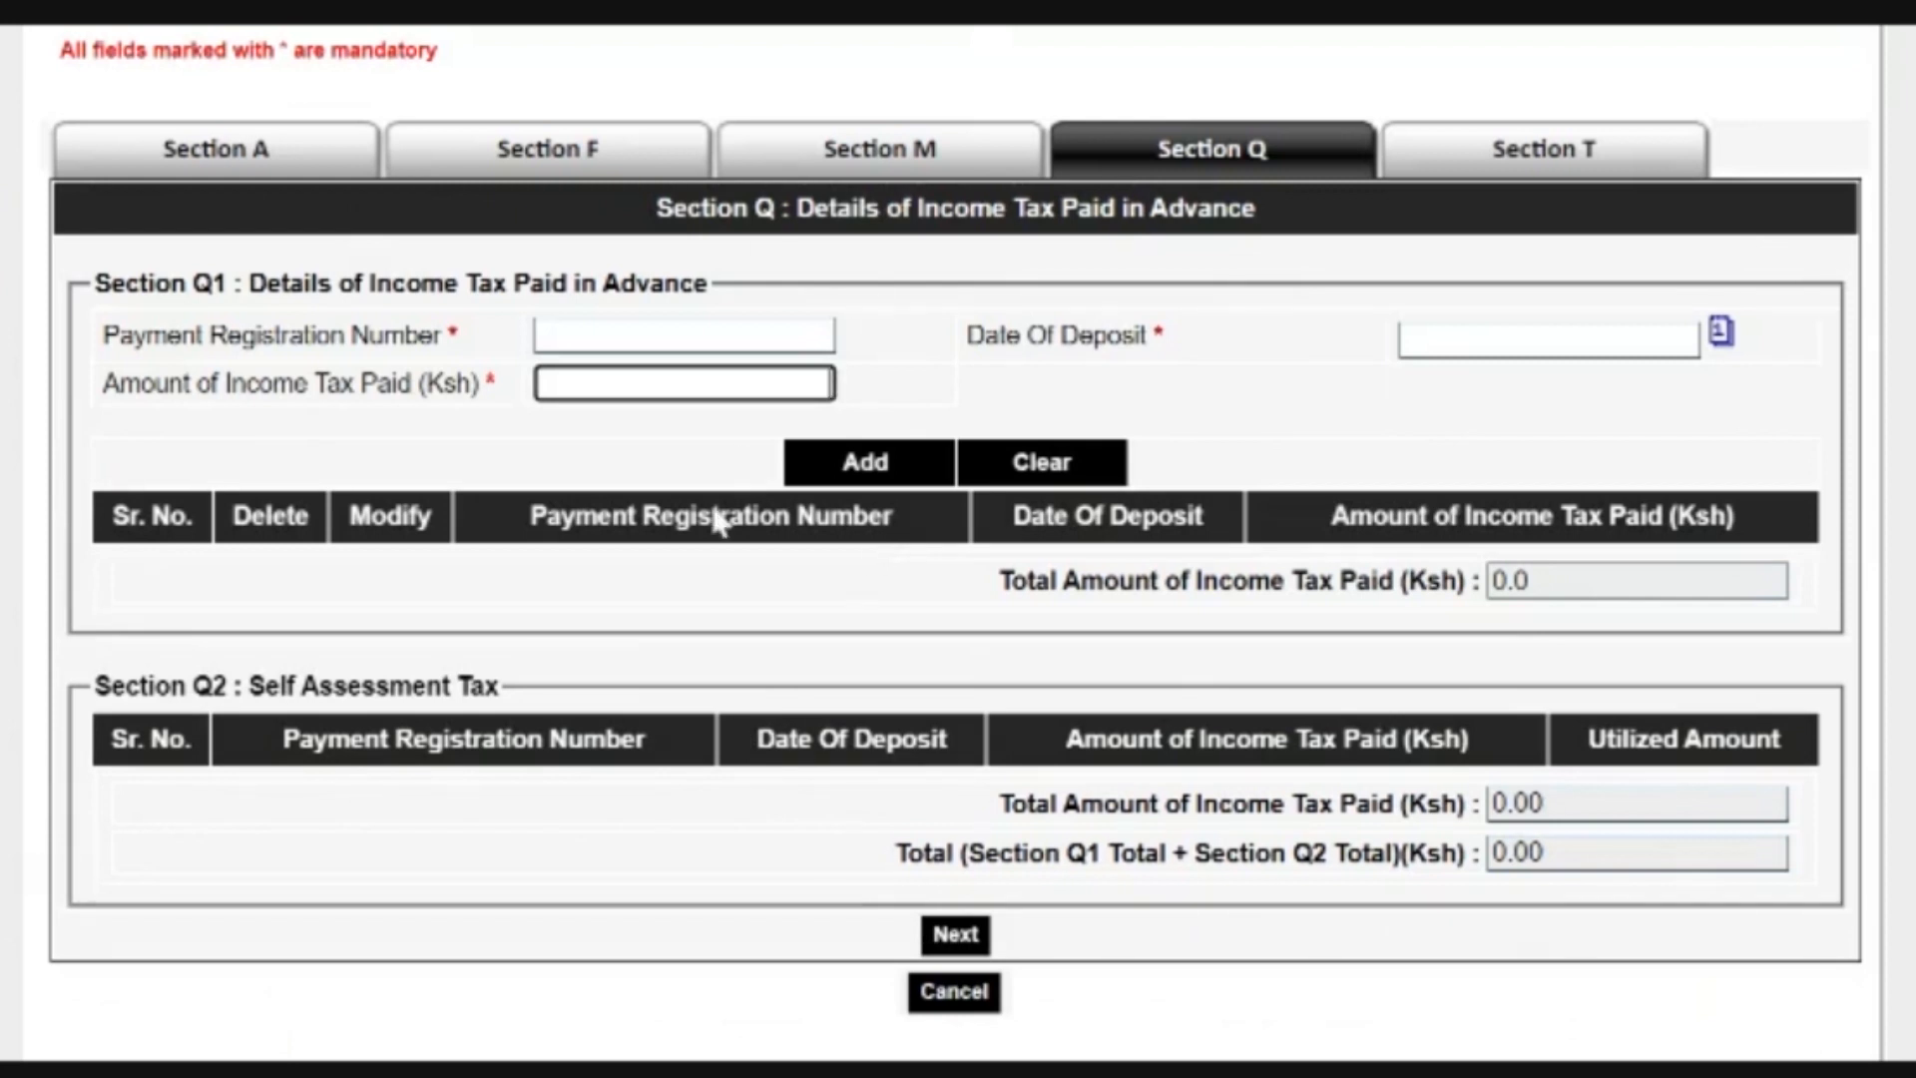
scroll(624, 610, down, 2)
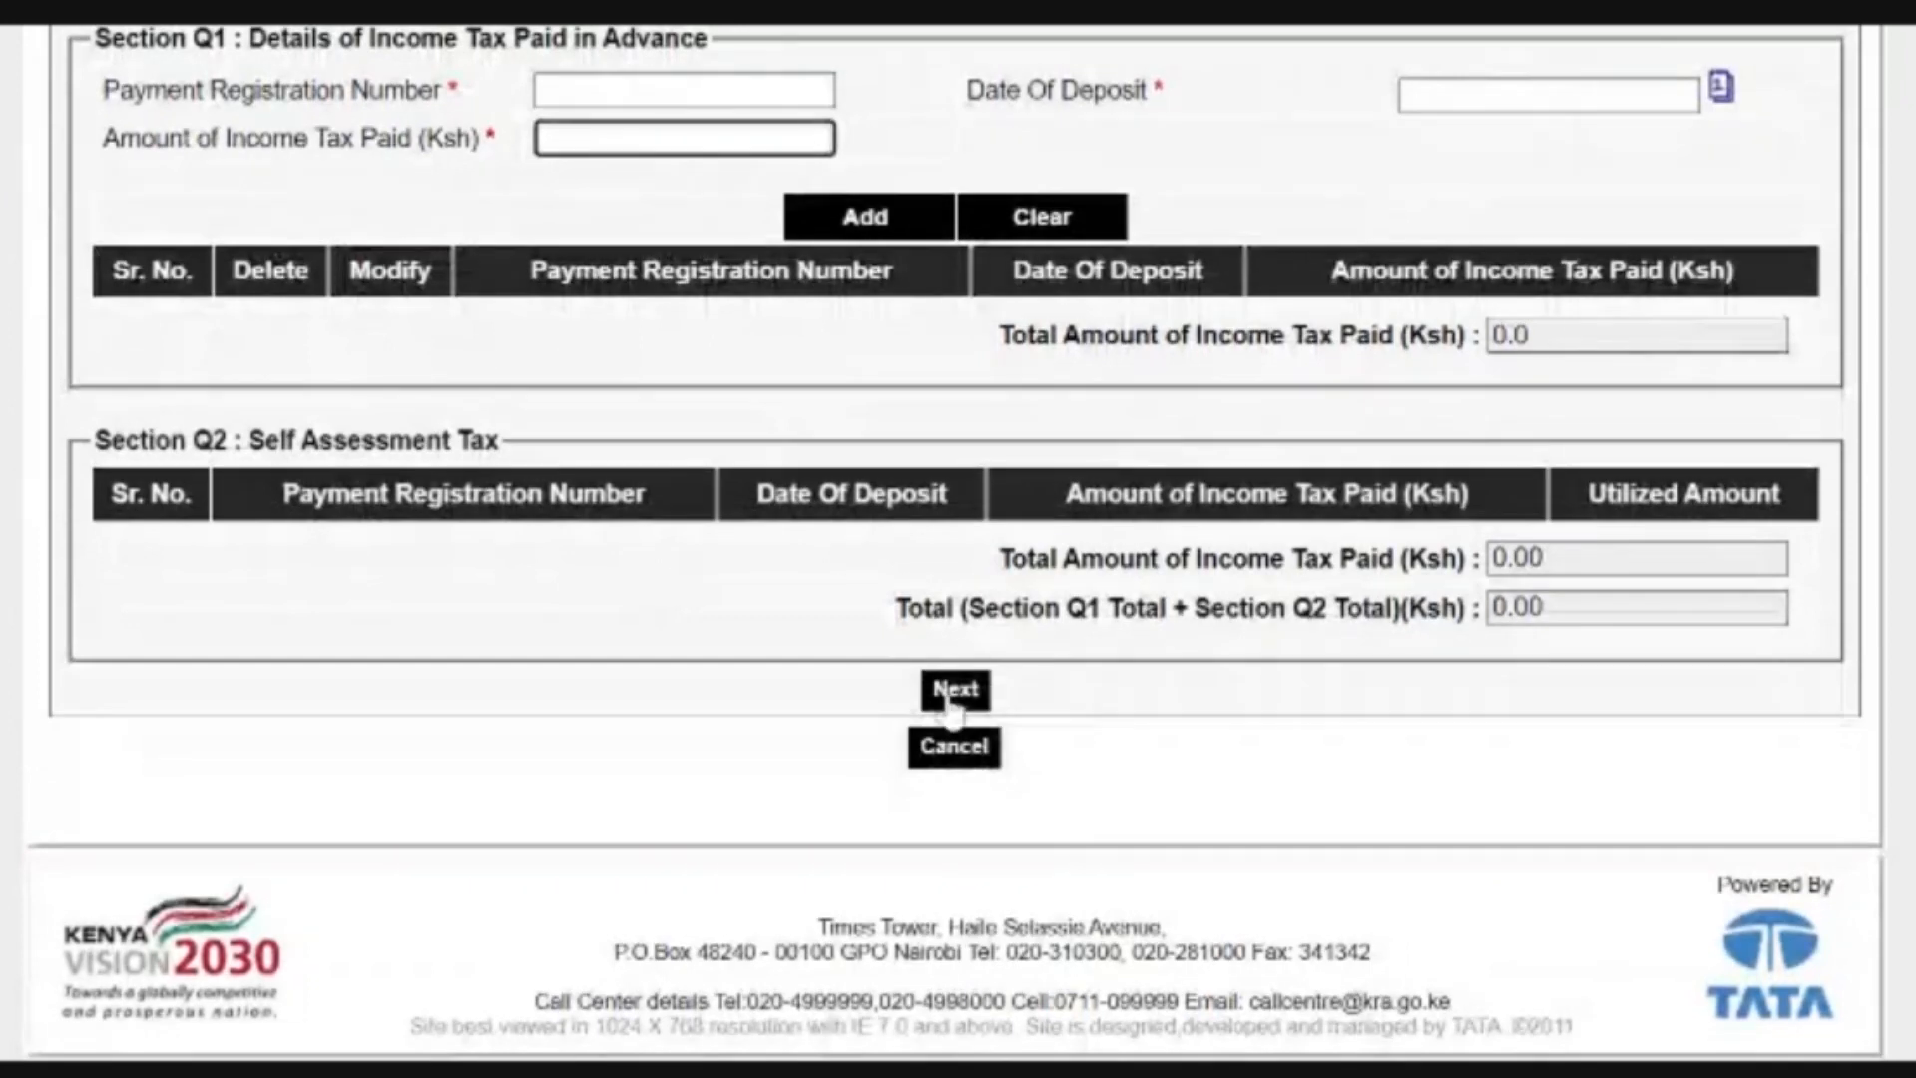
click(953, 693)
scroll(963, 504, up, 2)
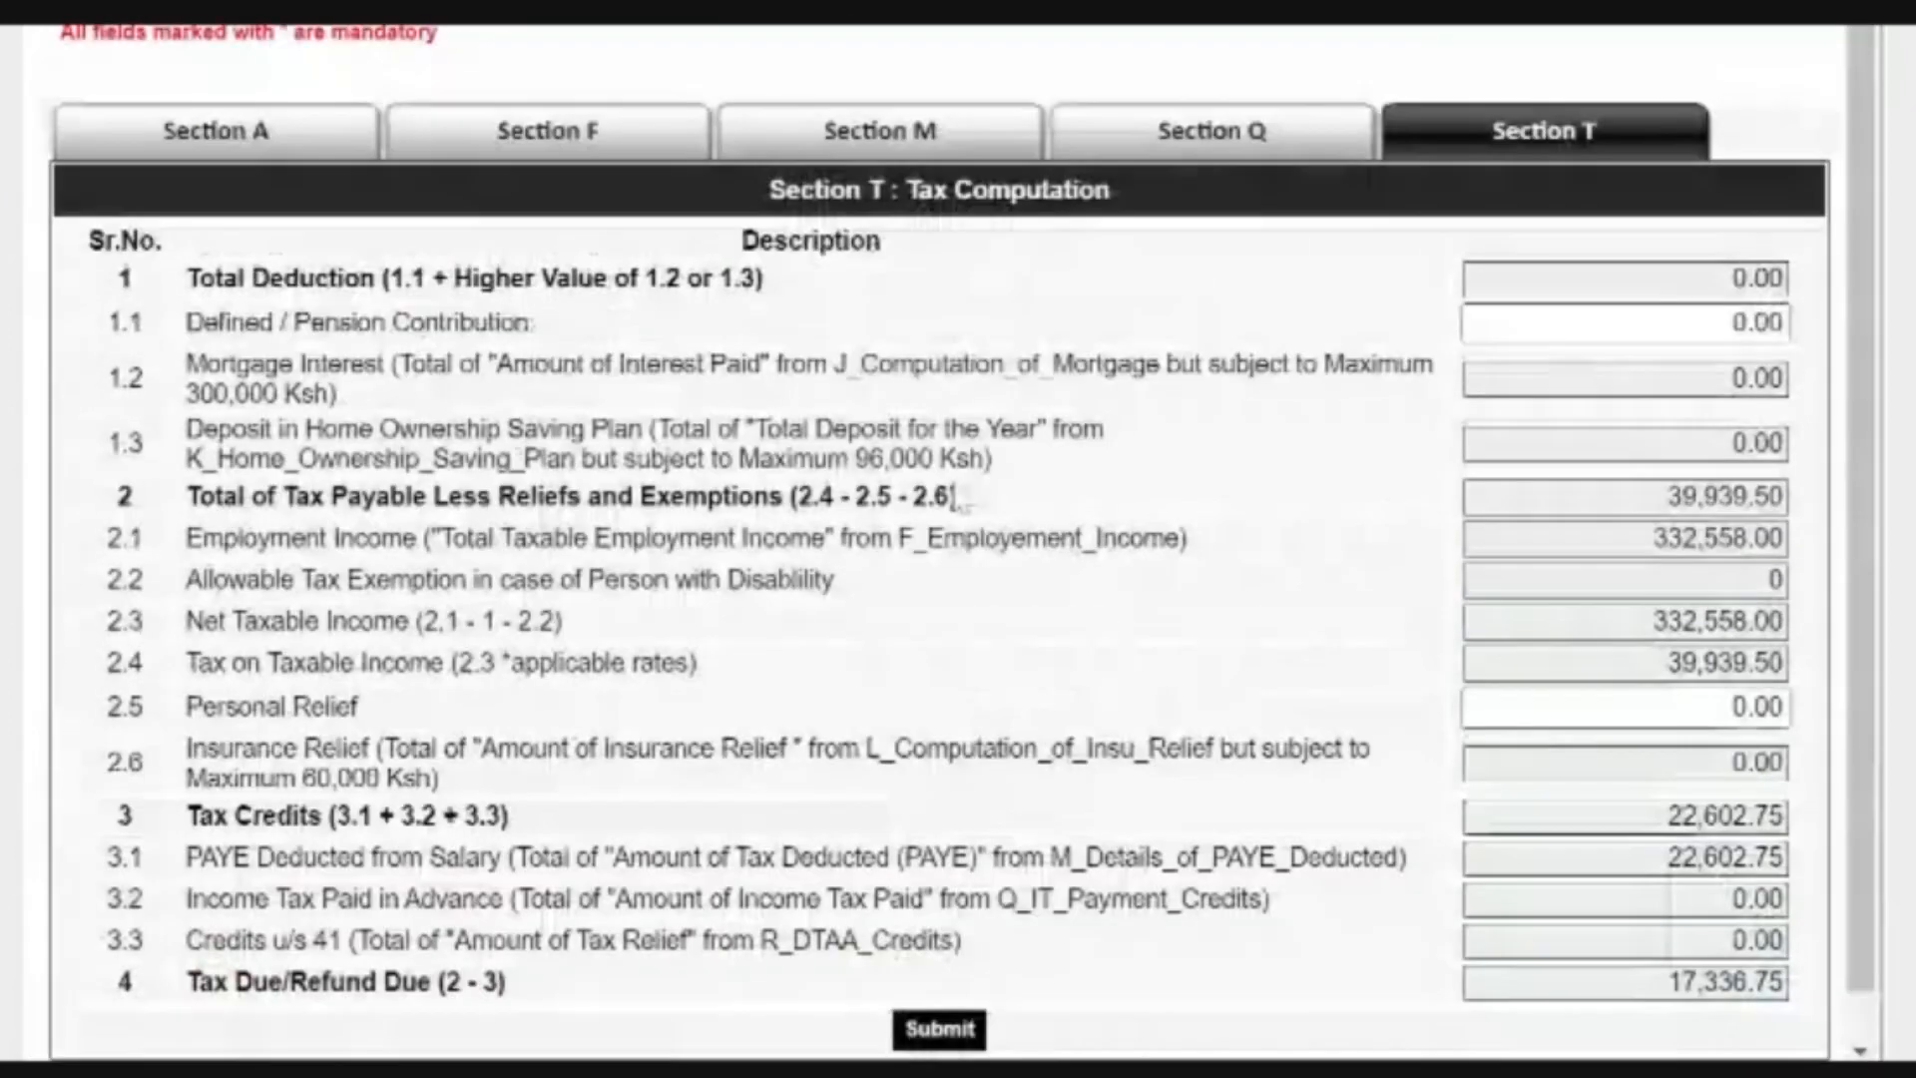
scroll(954, 496, down, 2)
scroll(952, 496, up, 2)
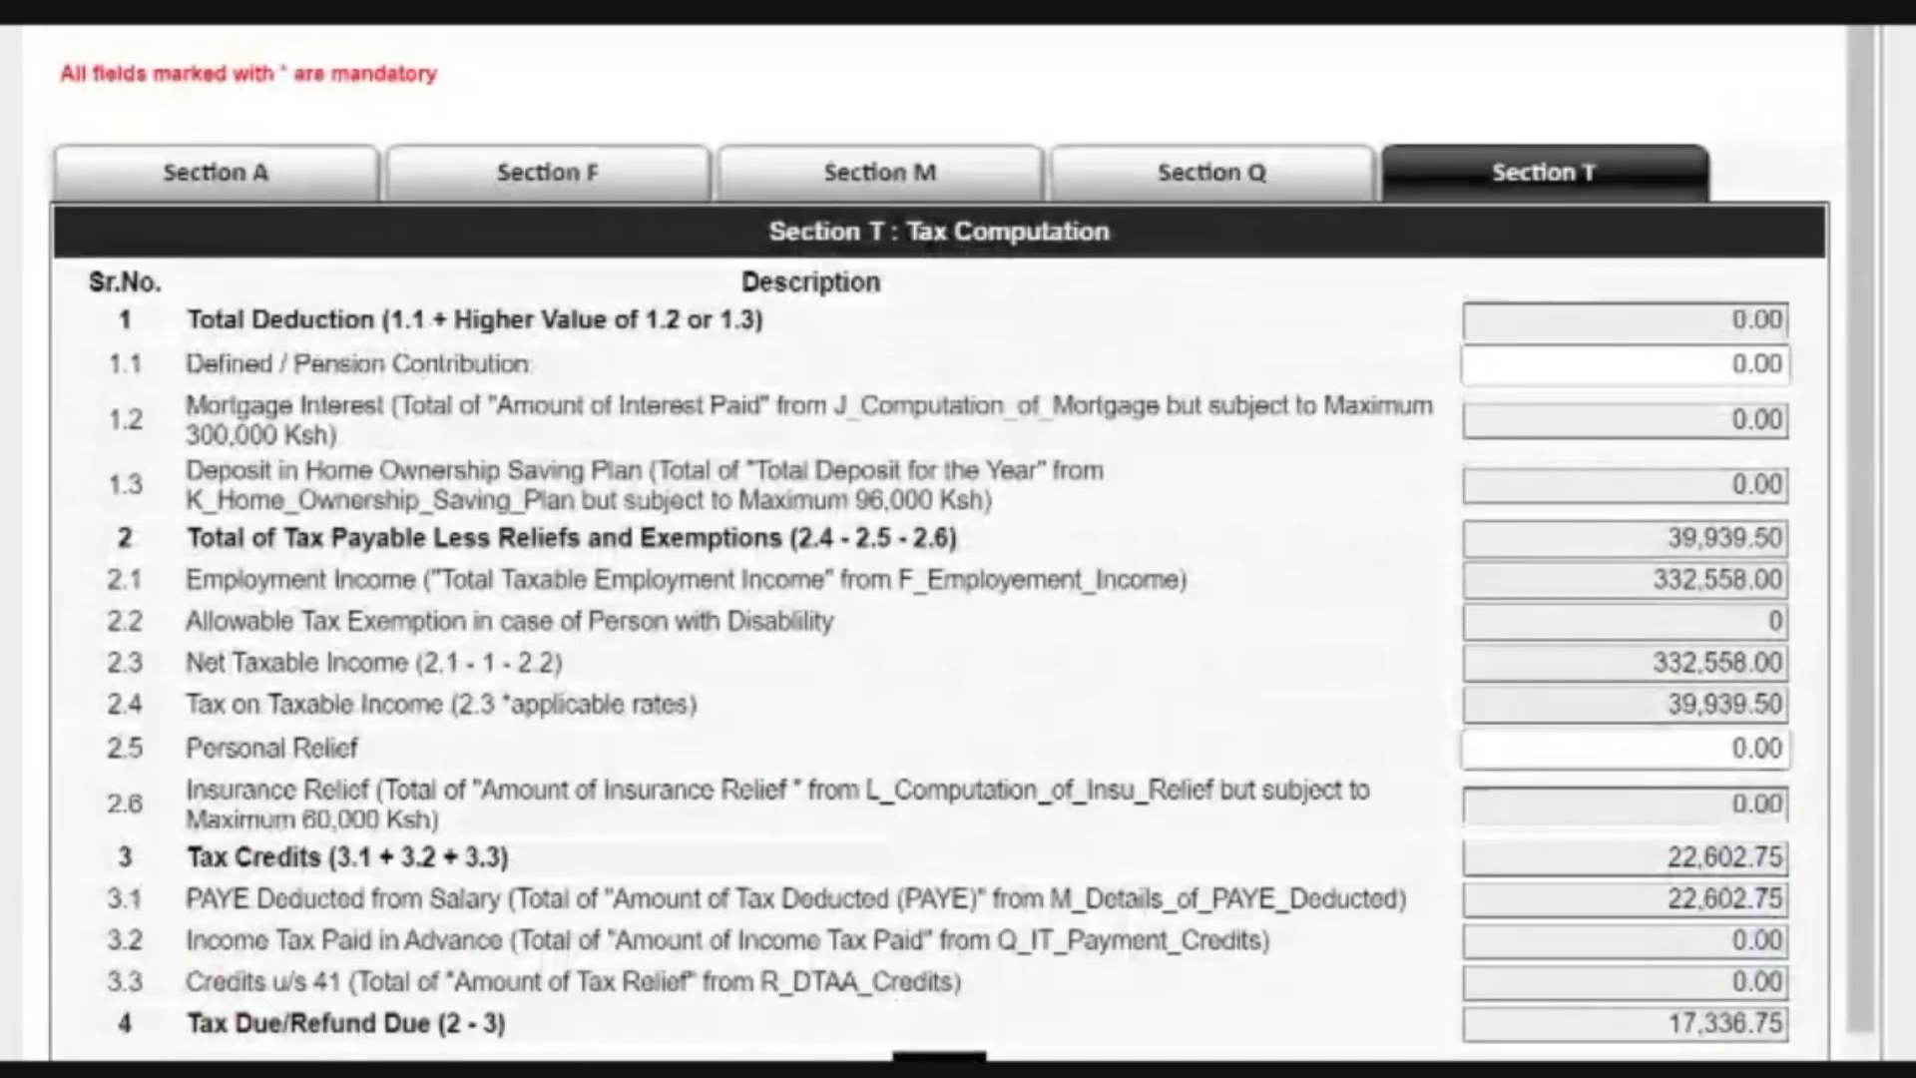
Set the Defined / Pension Contribution in Section T to 2,400
double_click(469, 365)
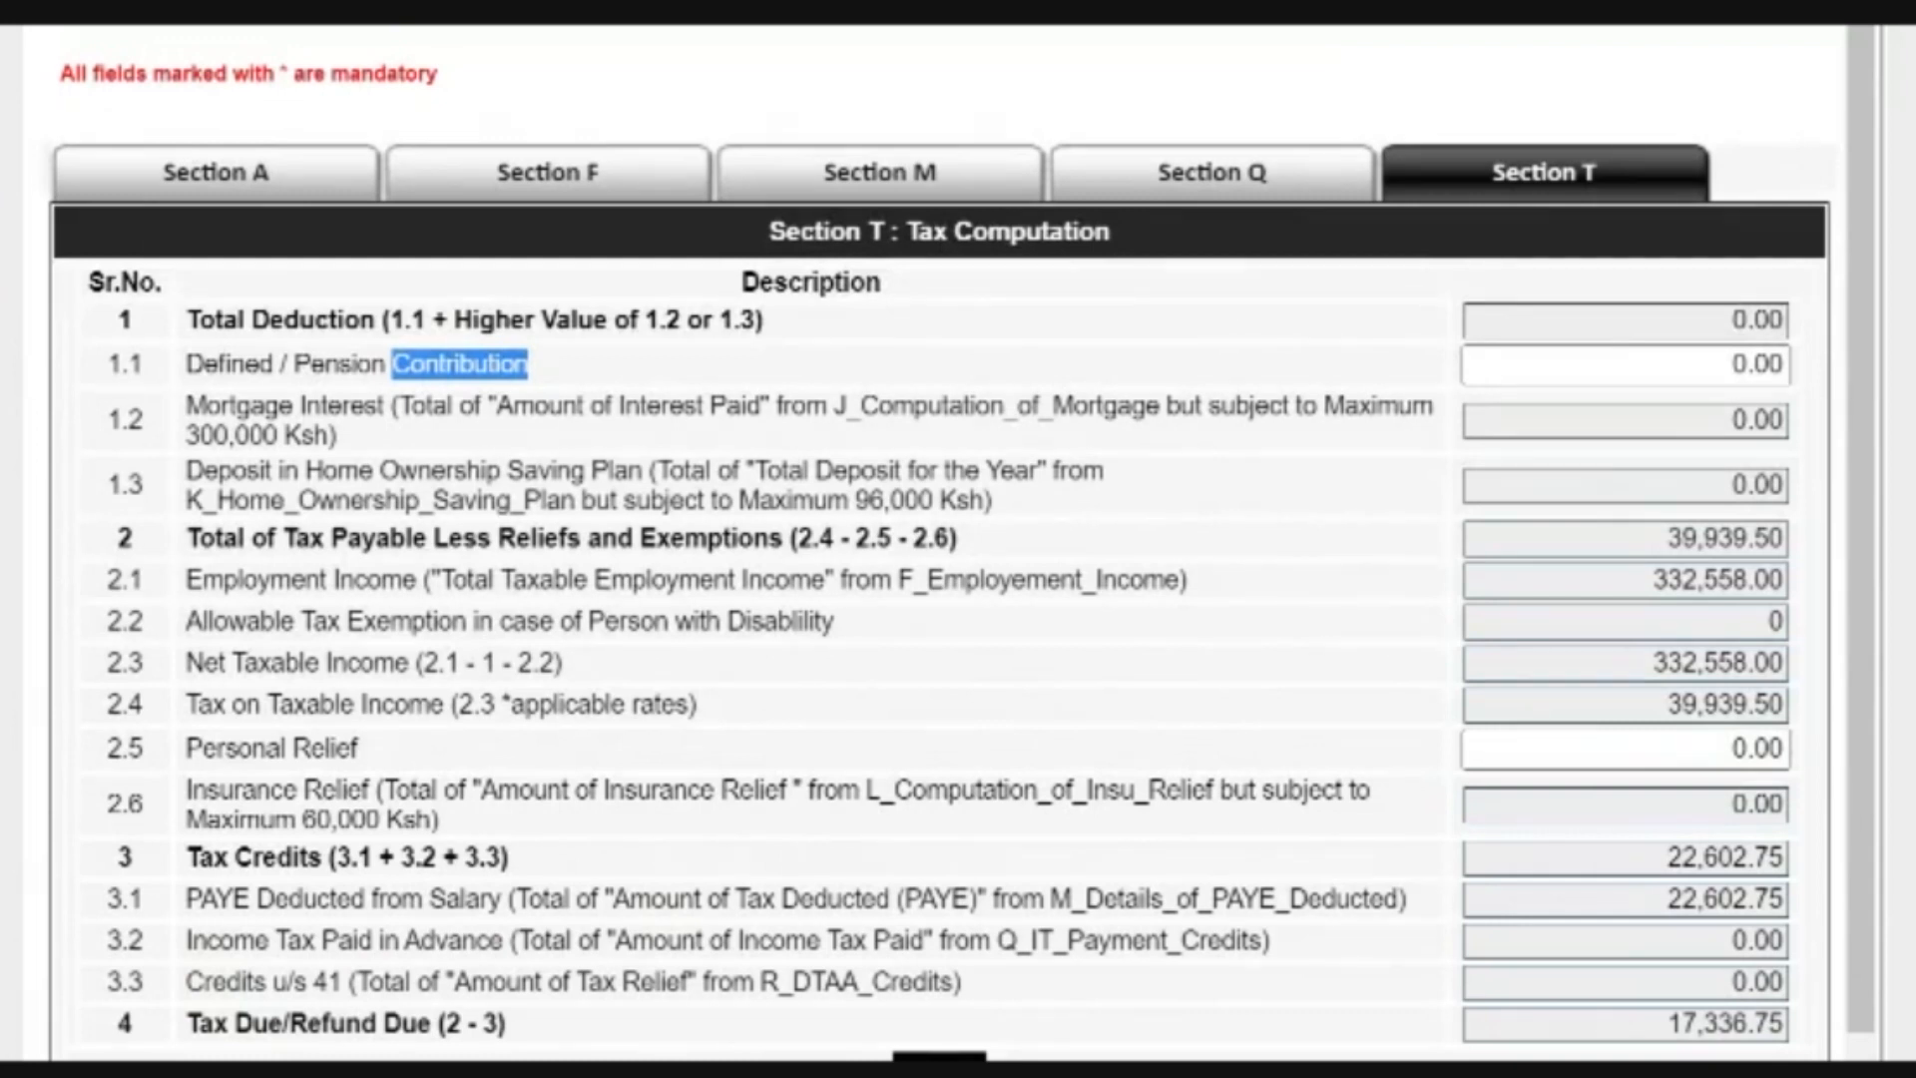
scroll(957, 543, down, 1)
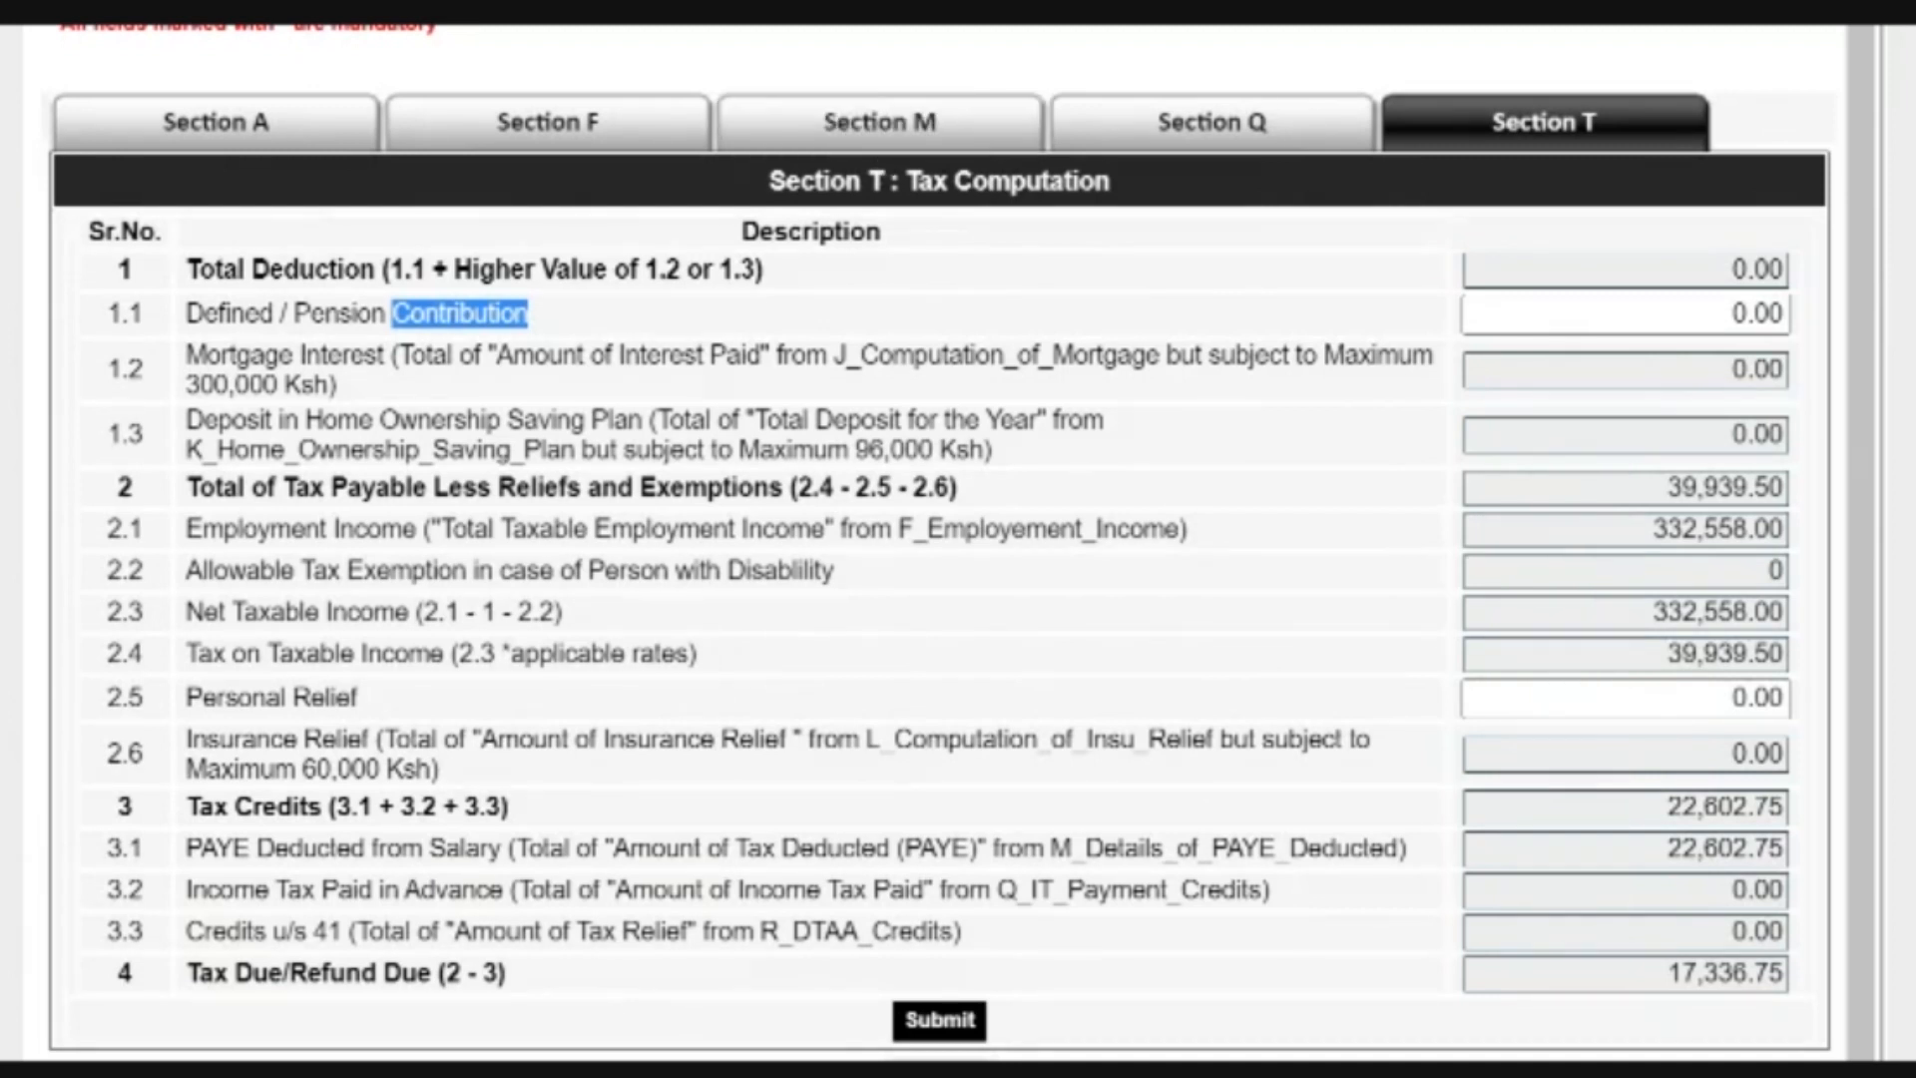
click(1624, 317)
click(960, 497)
scroll(960, 497, down, 1)
scroll(953, 495, up, 2)
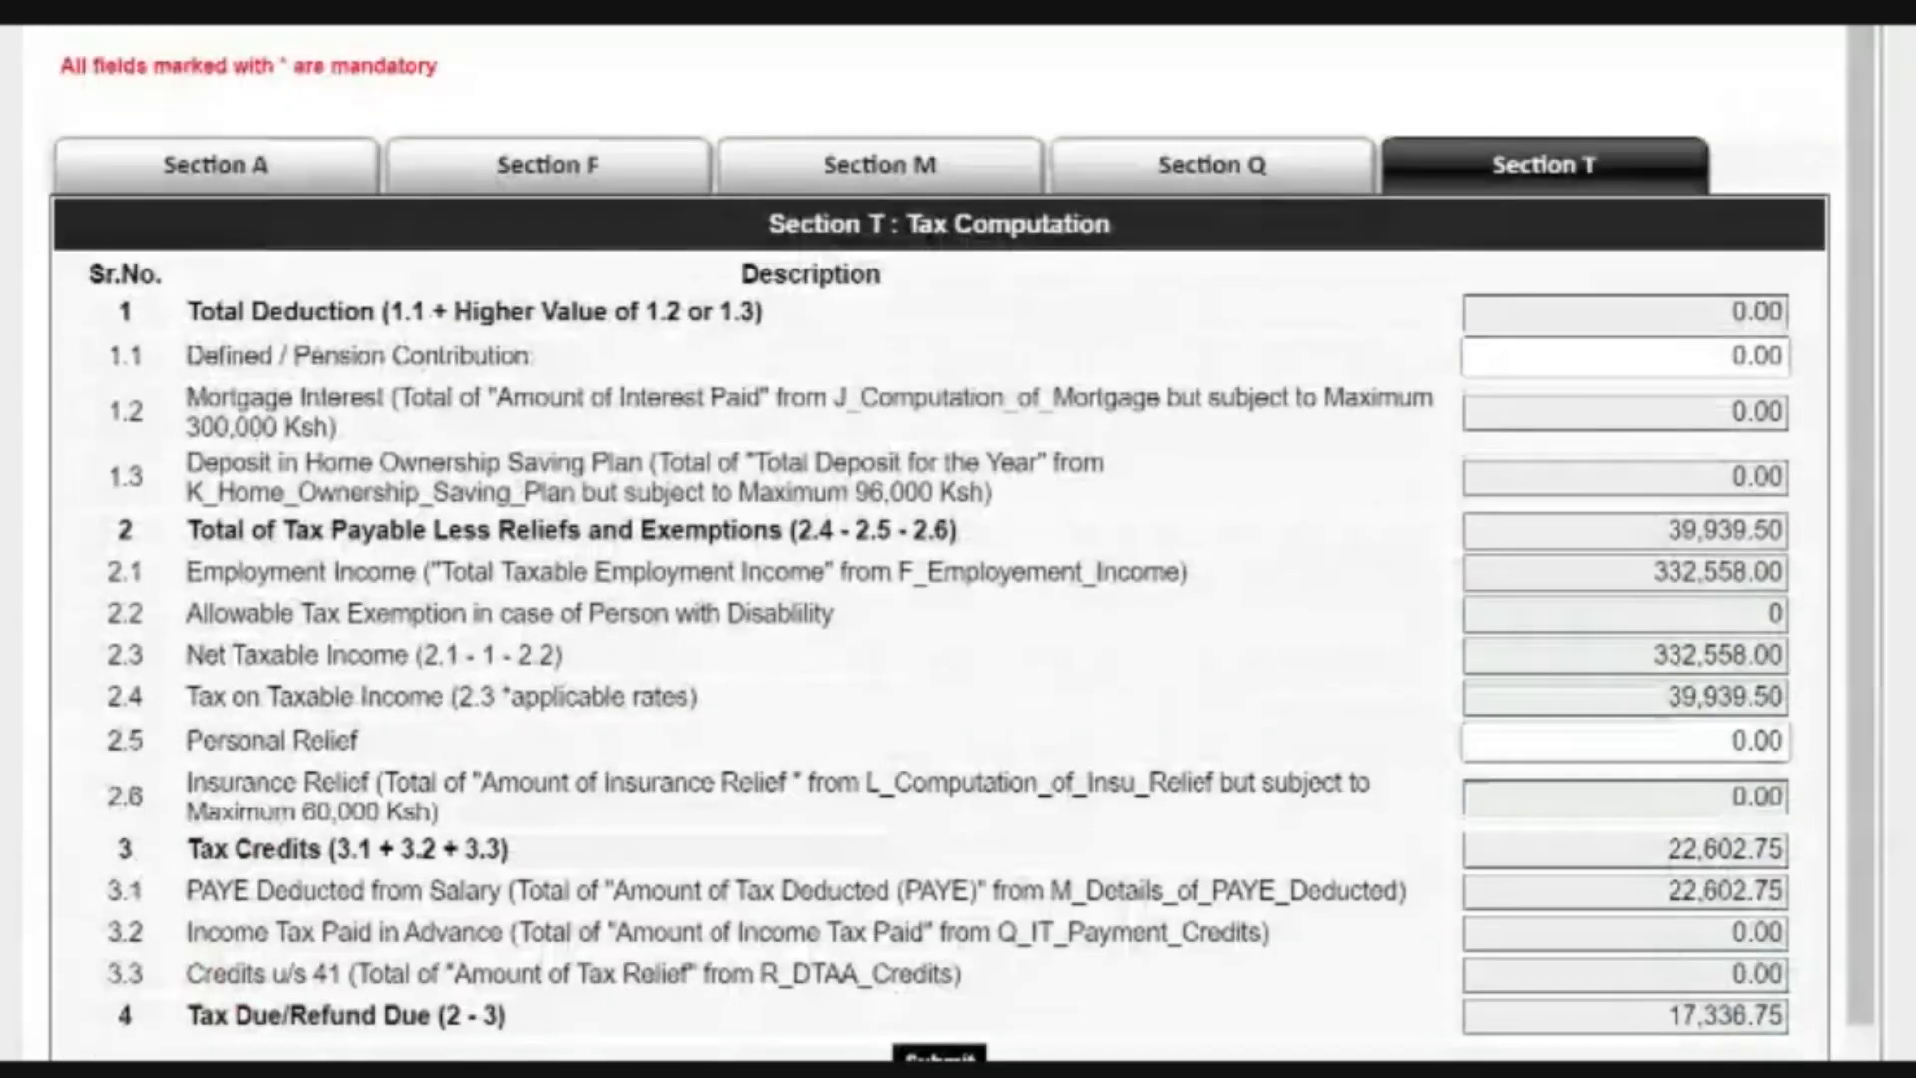
double_click(469, 365)
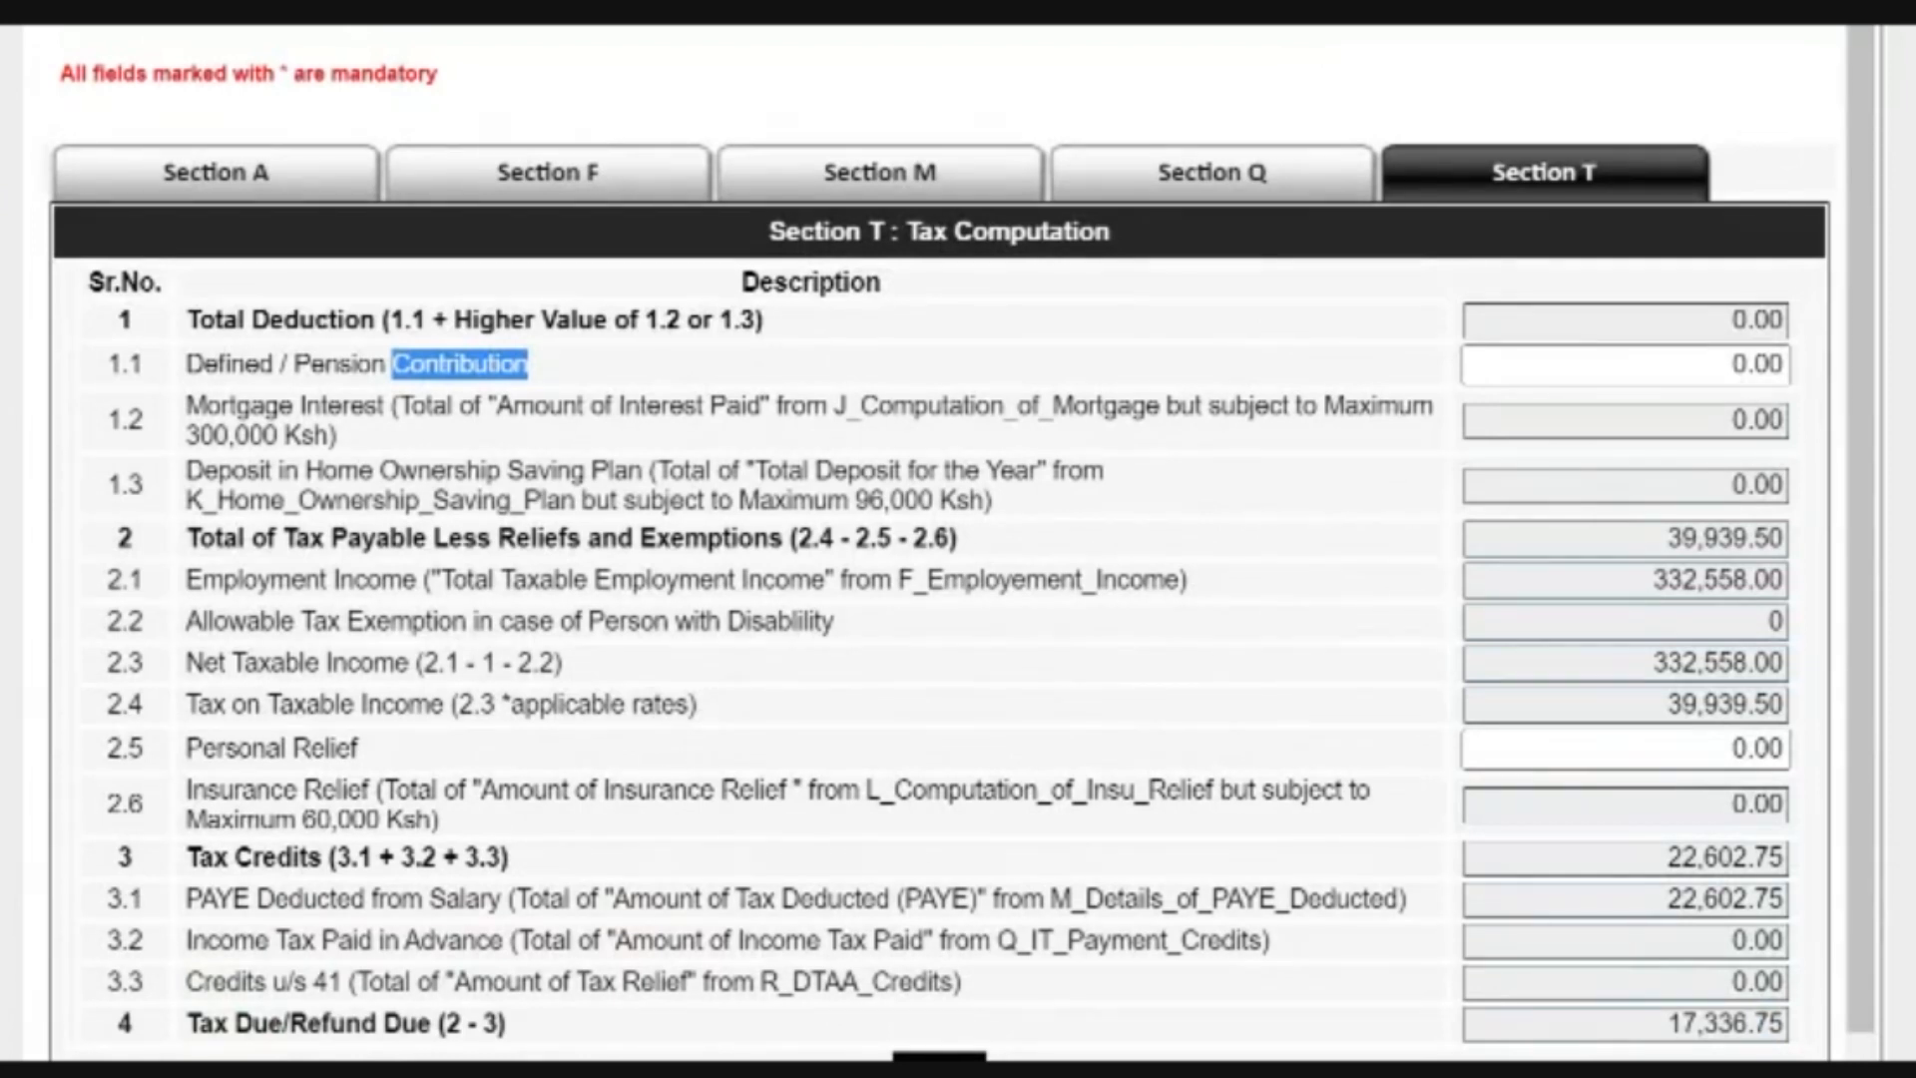
scroll(938, 538, down, 2)
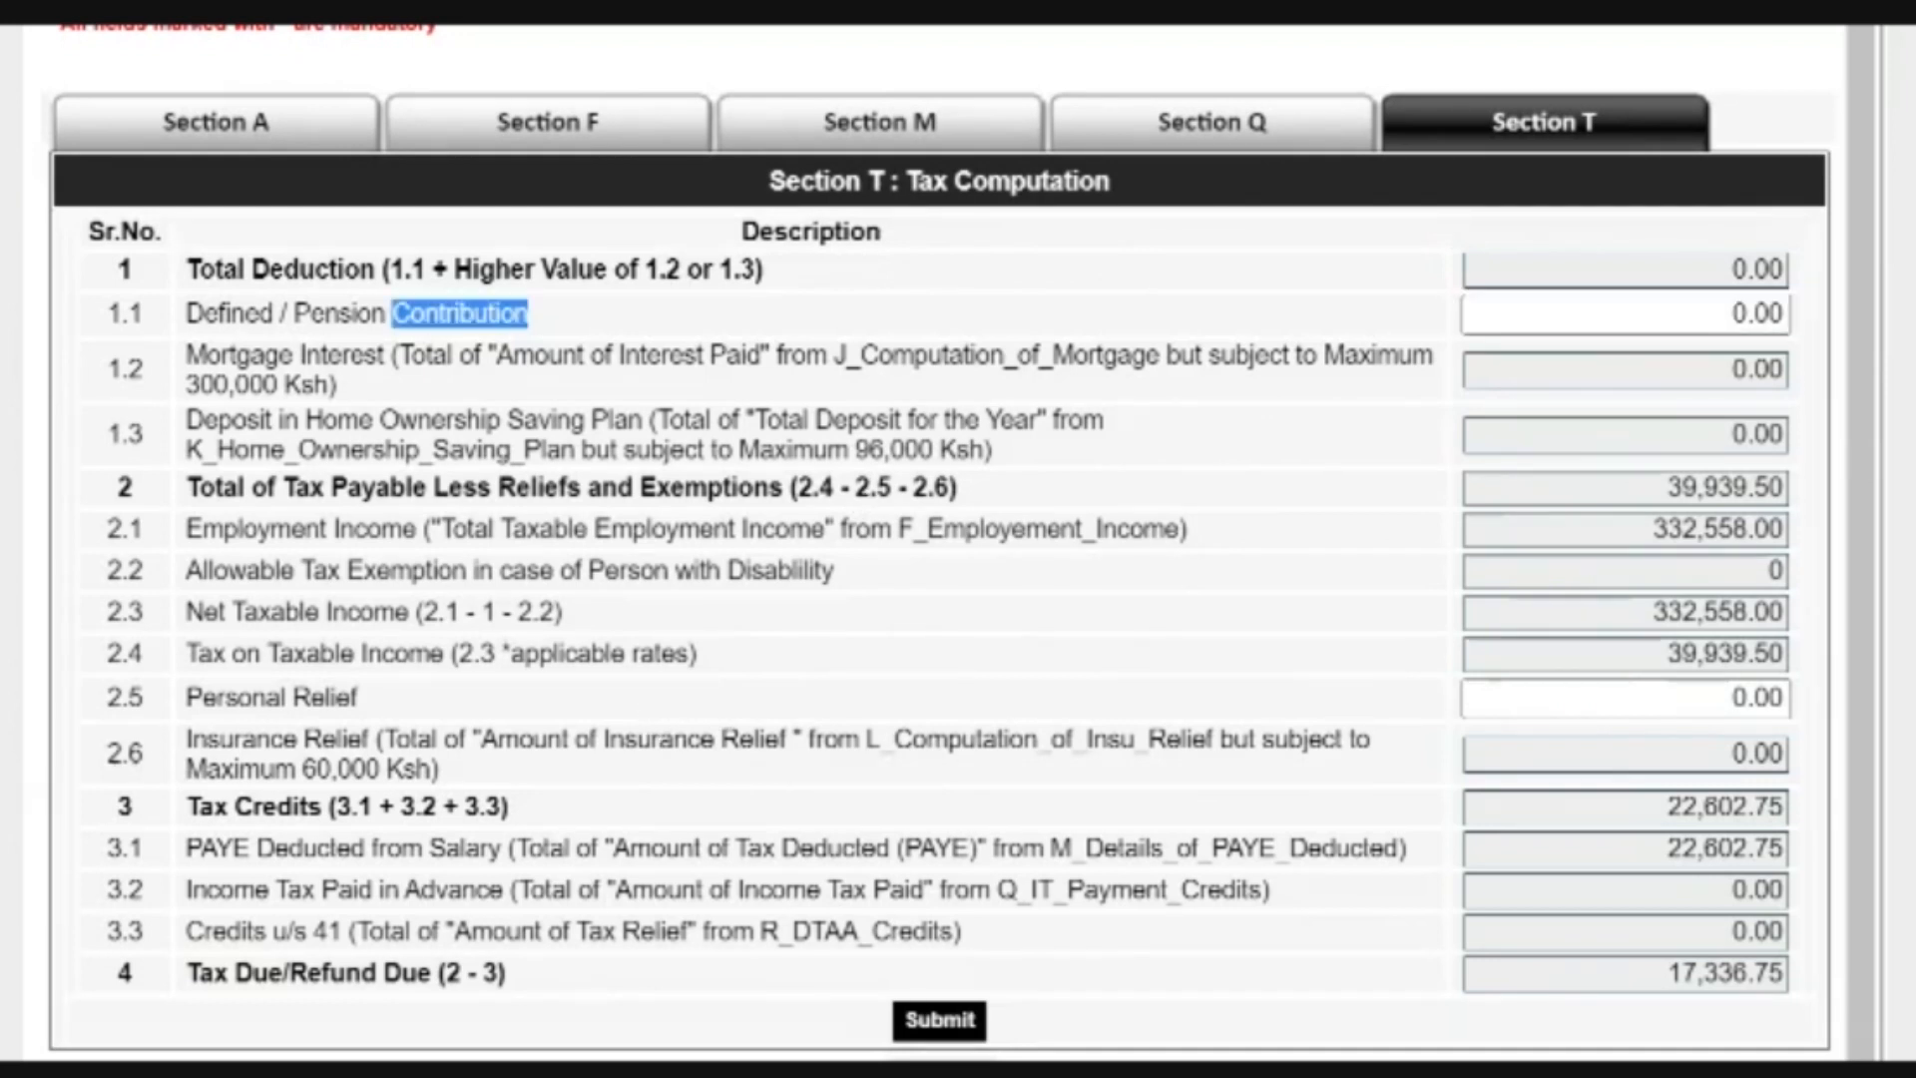
click(1621, 313)
text(240)
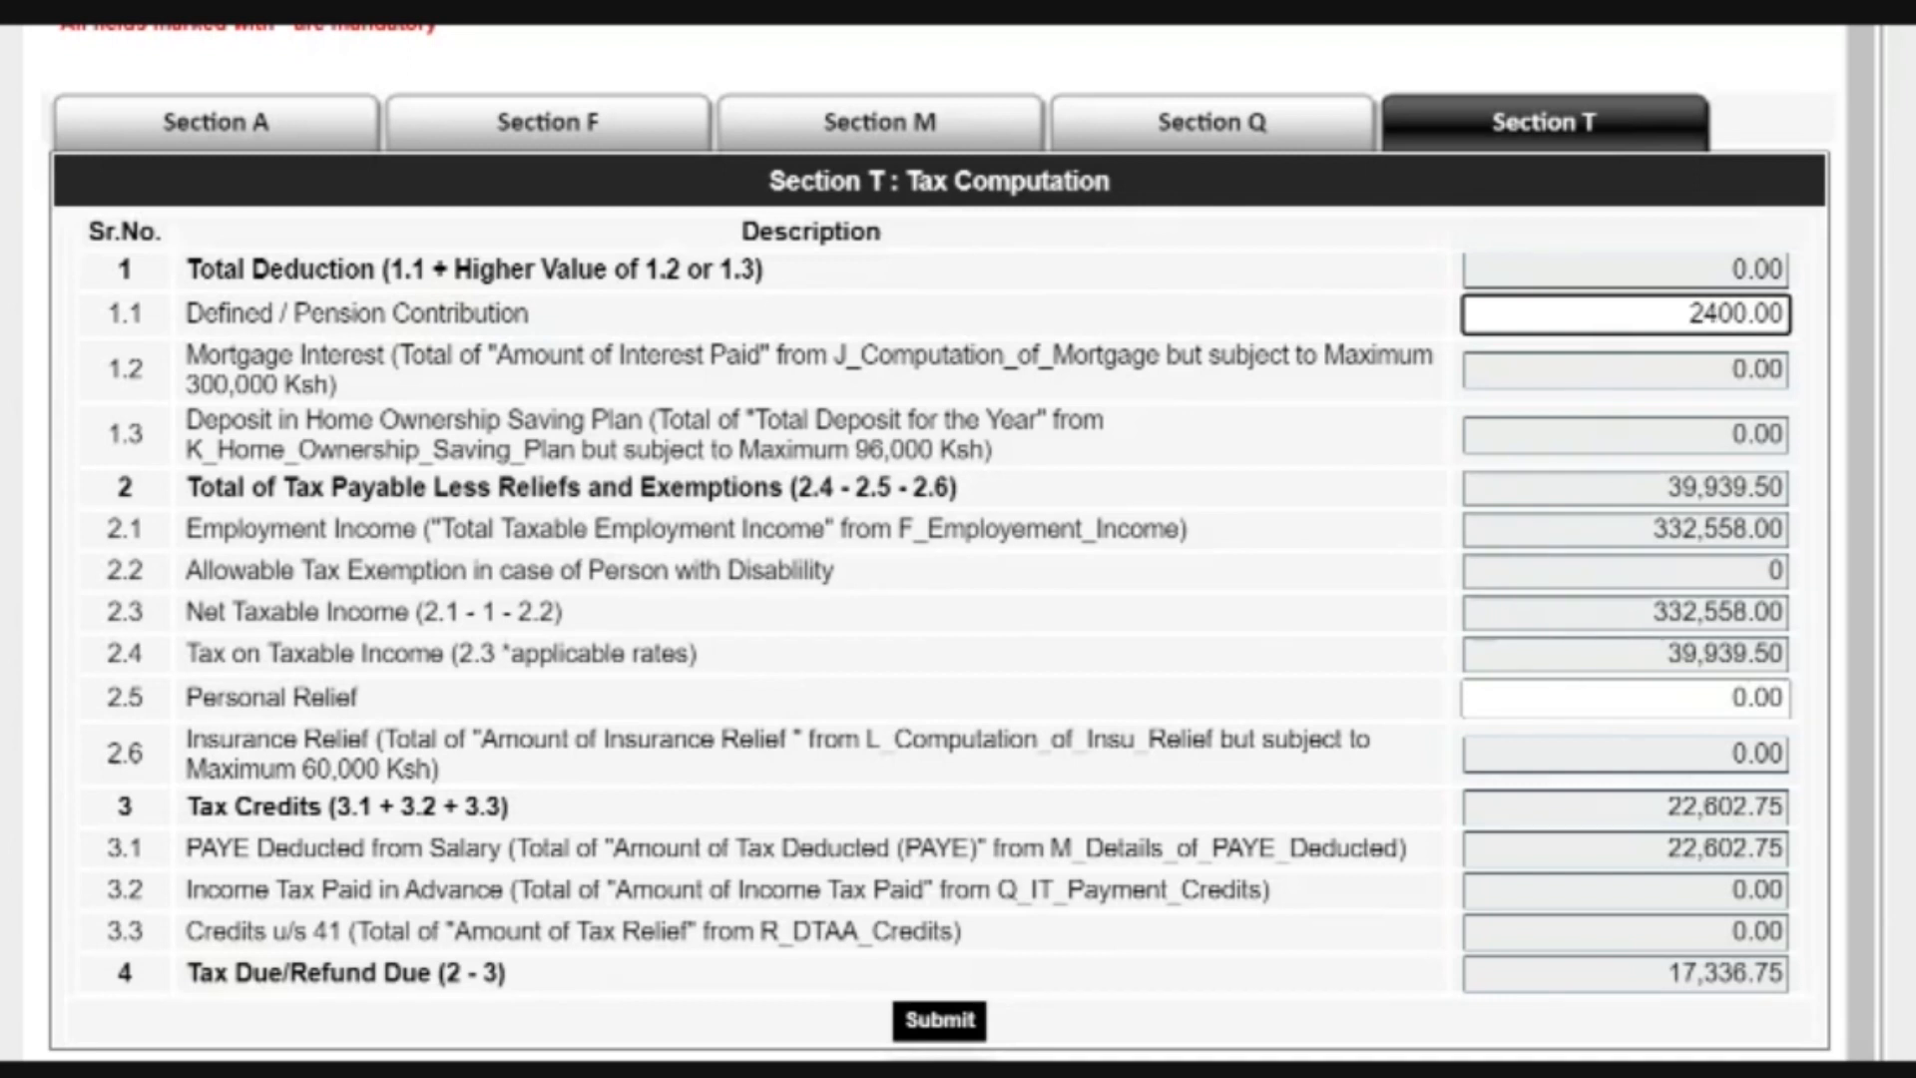
key(Tab)
Examine the Section T tax computation, from the total deduction and reliefs to the tax credits and tax due or refund due
scroll(958, 539, down, 1)
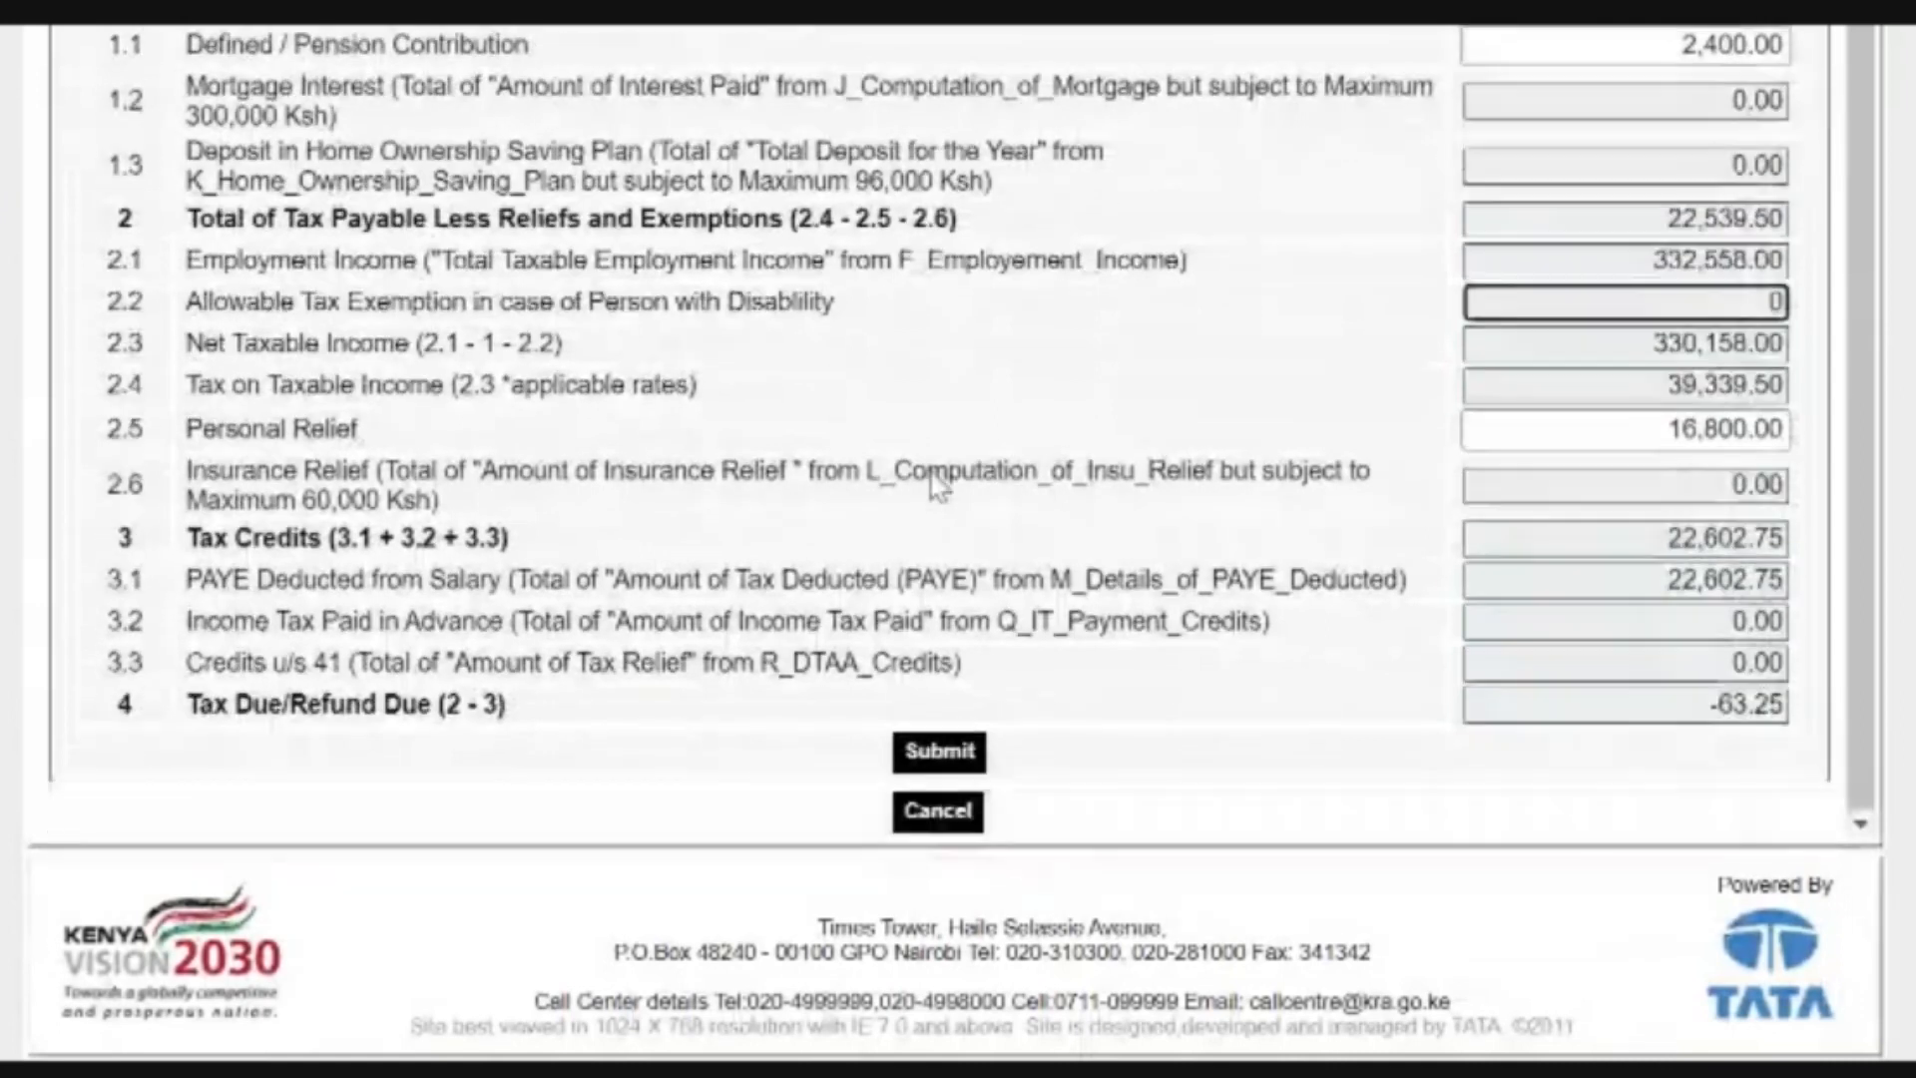
scroll(932, 483, up, 1)
scroll(932, 483, down, 1)
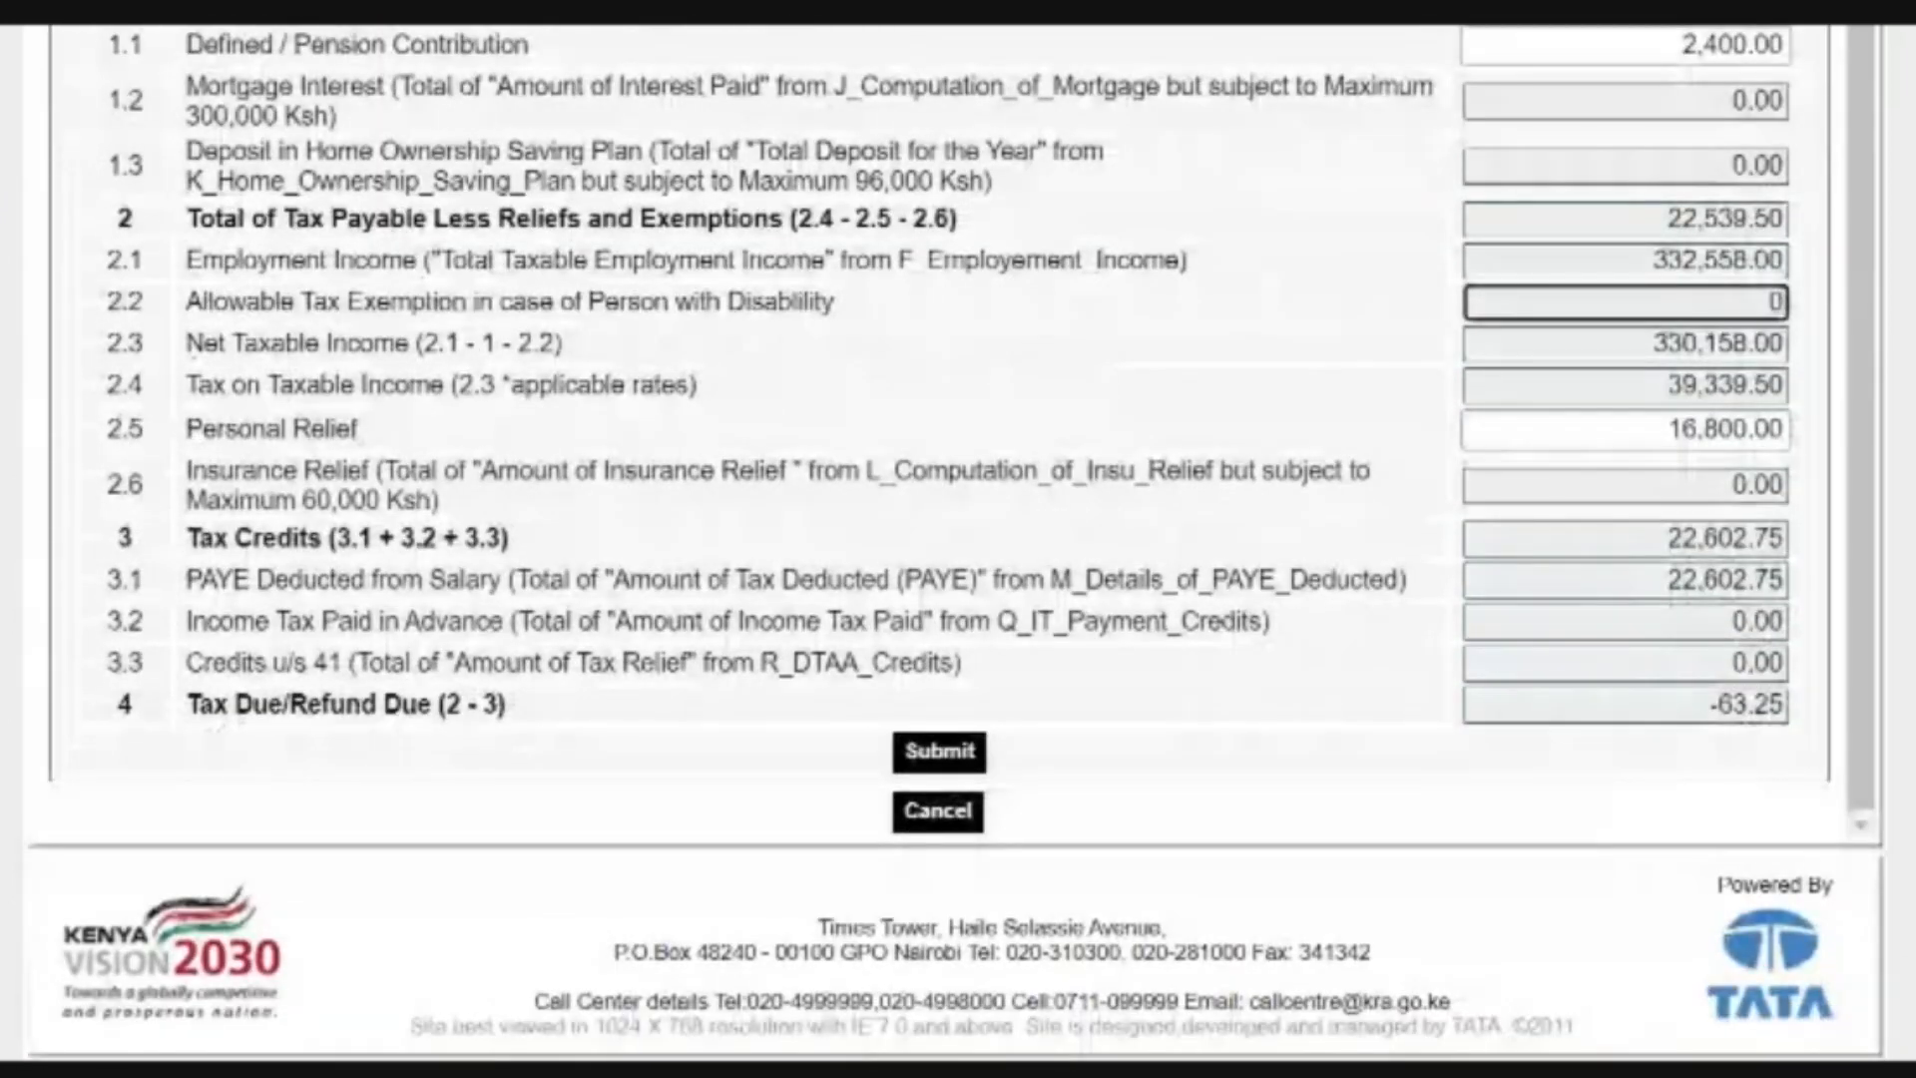
scroll(958, 539, up, 3)
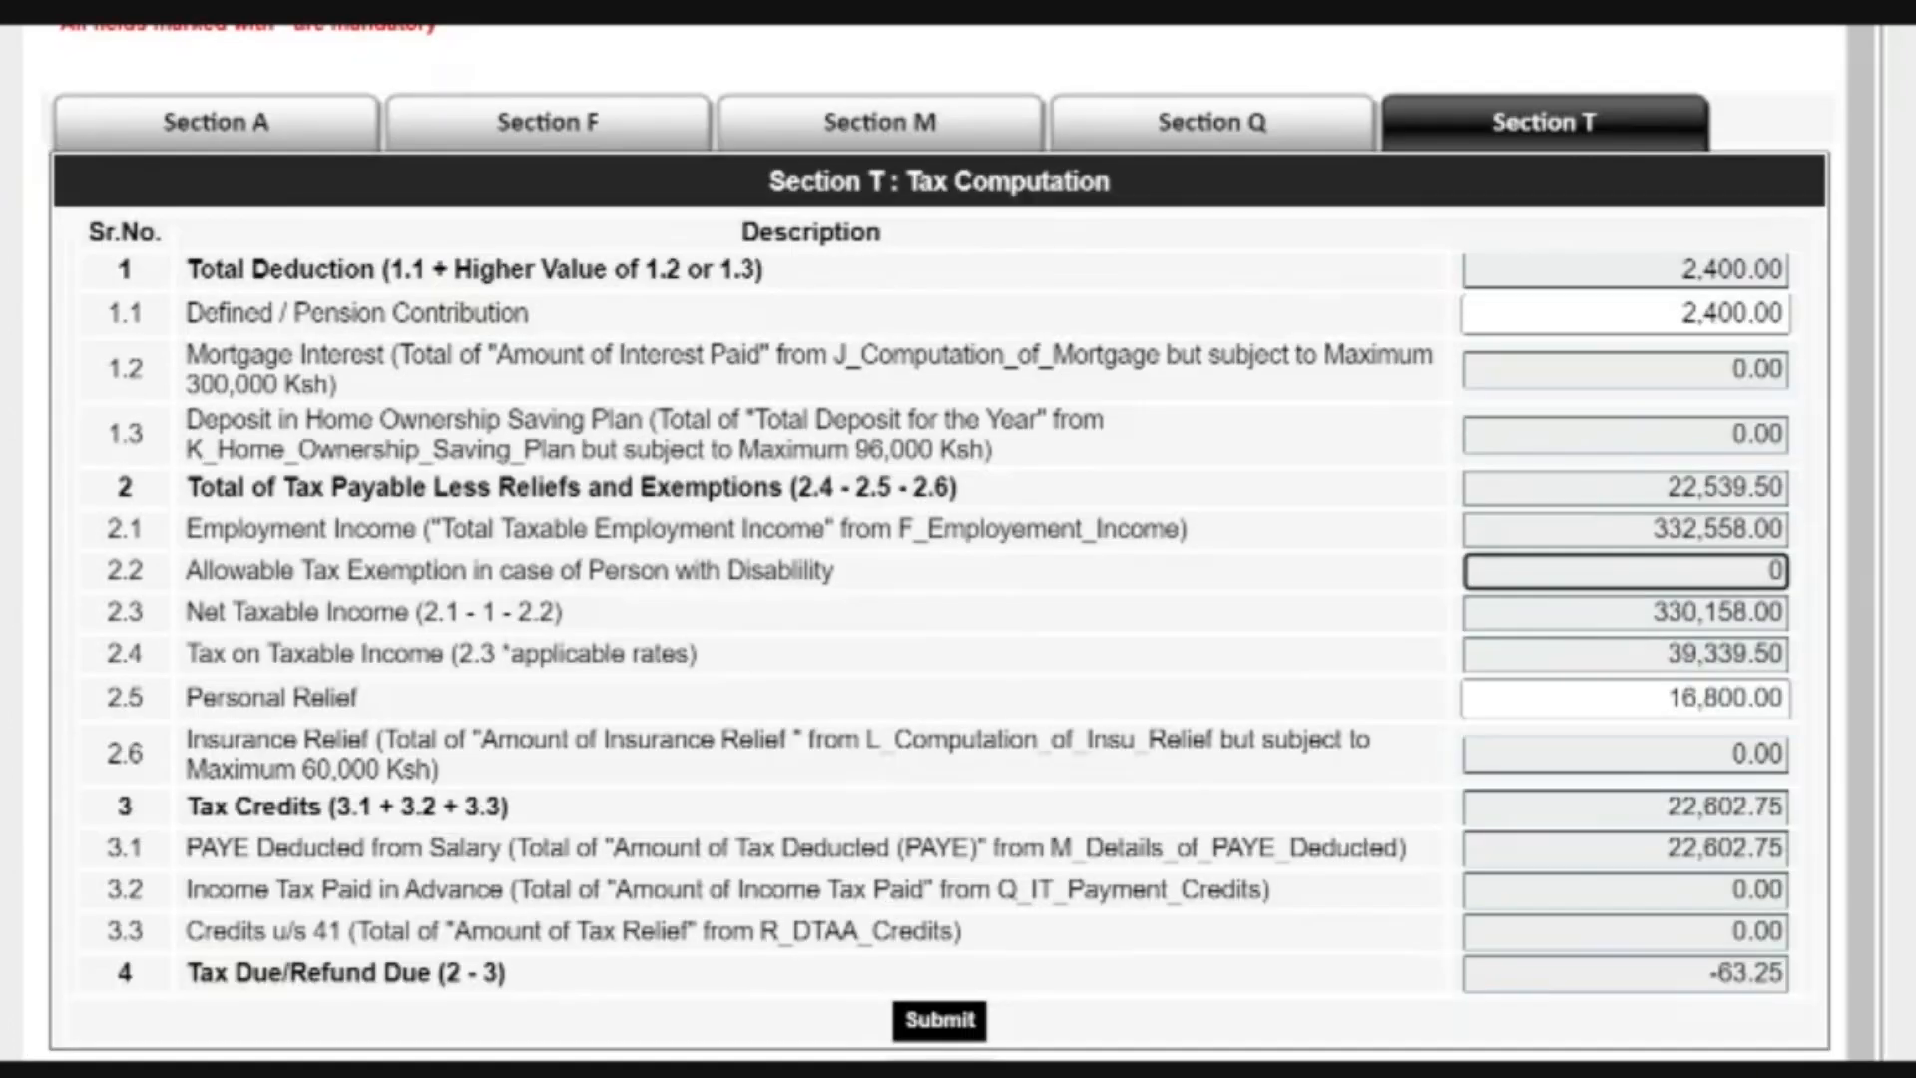
scroll(957, 539, down, 3)
scroll(958, 539, up, 3)
scroll(958, 539, down, 3)
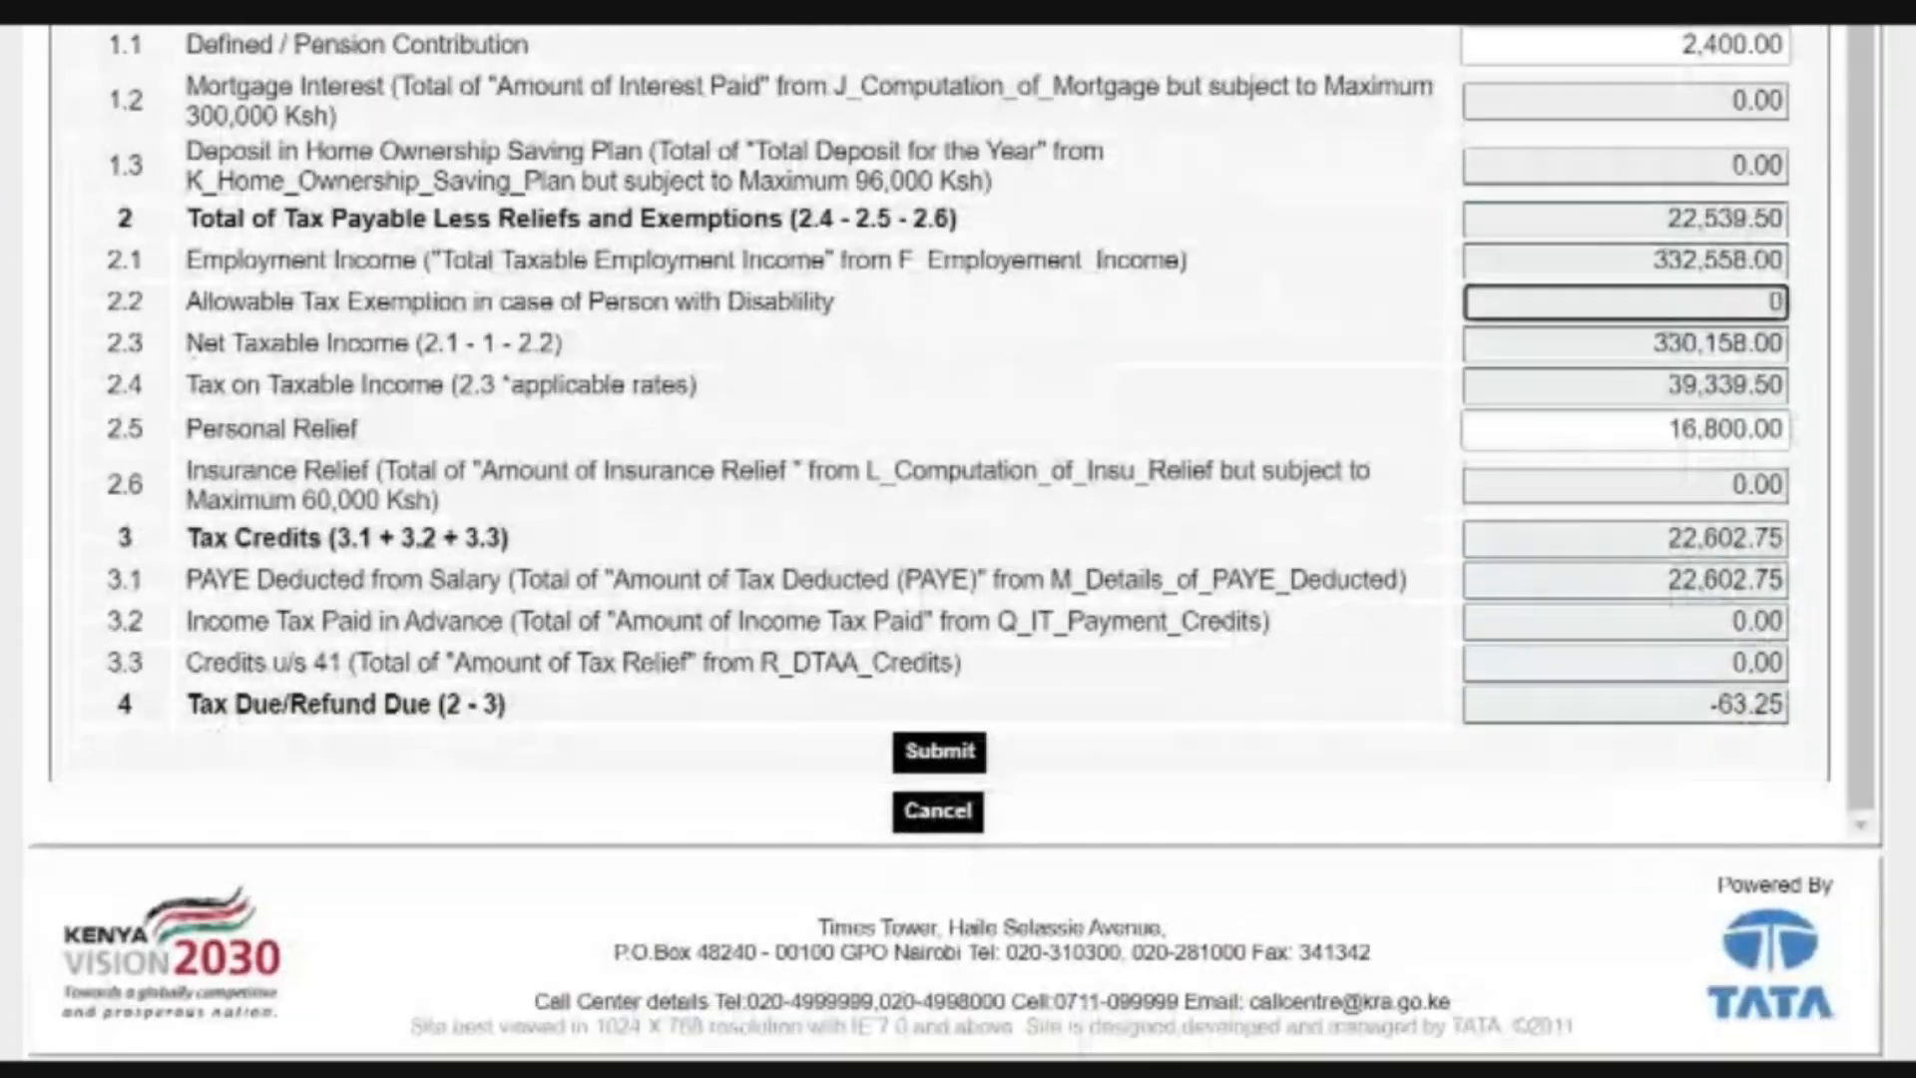
scroll(937, 479, up, 3)
scroll(937, 479, down, 3)
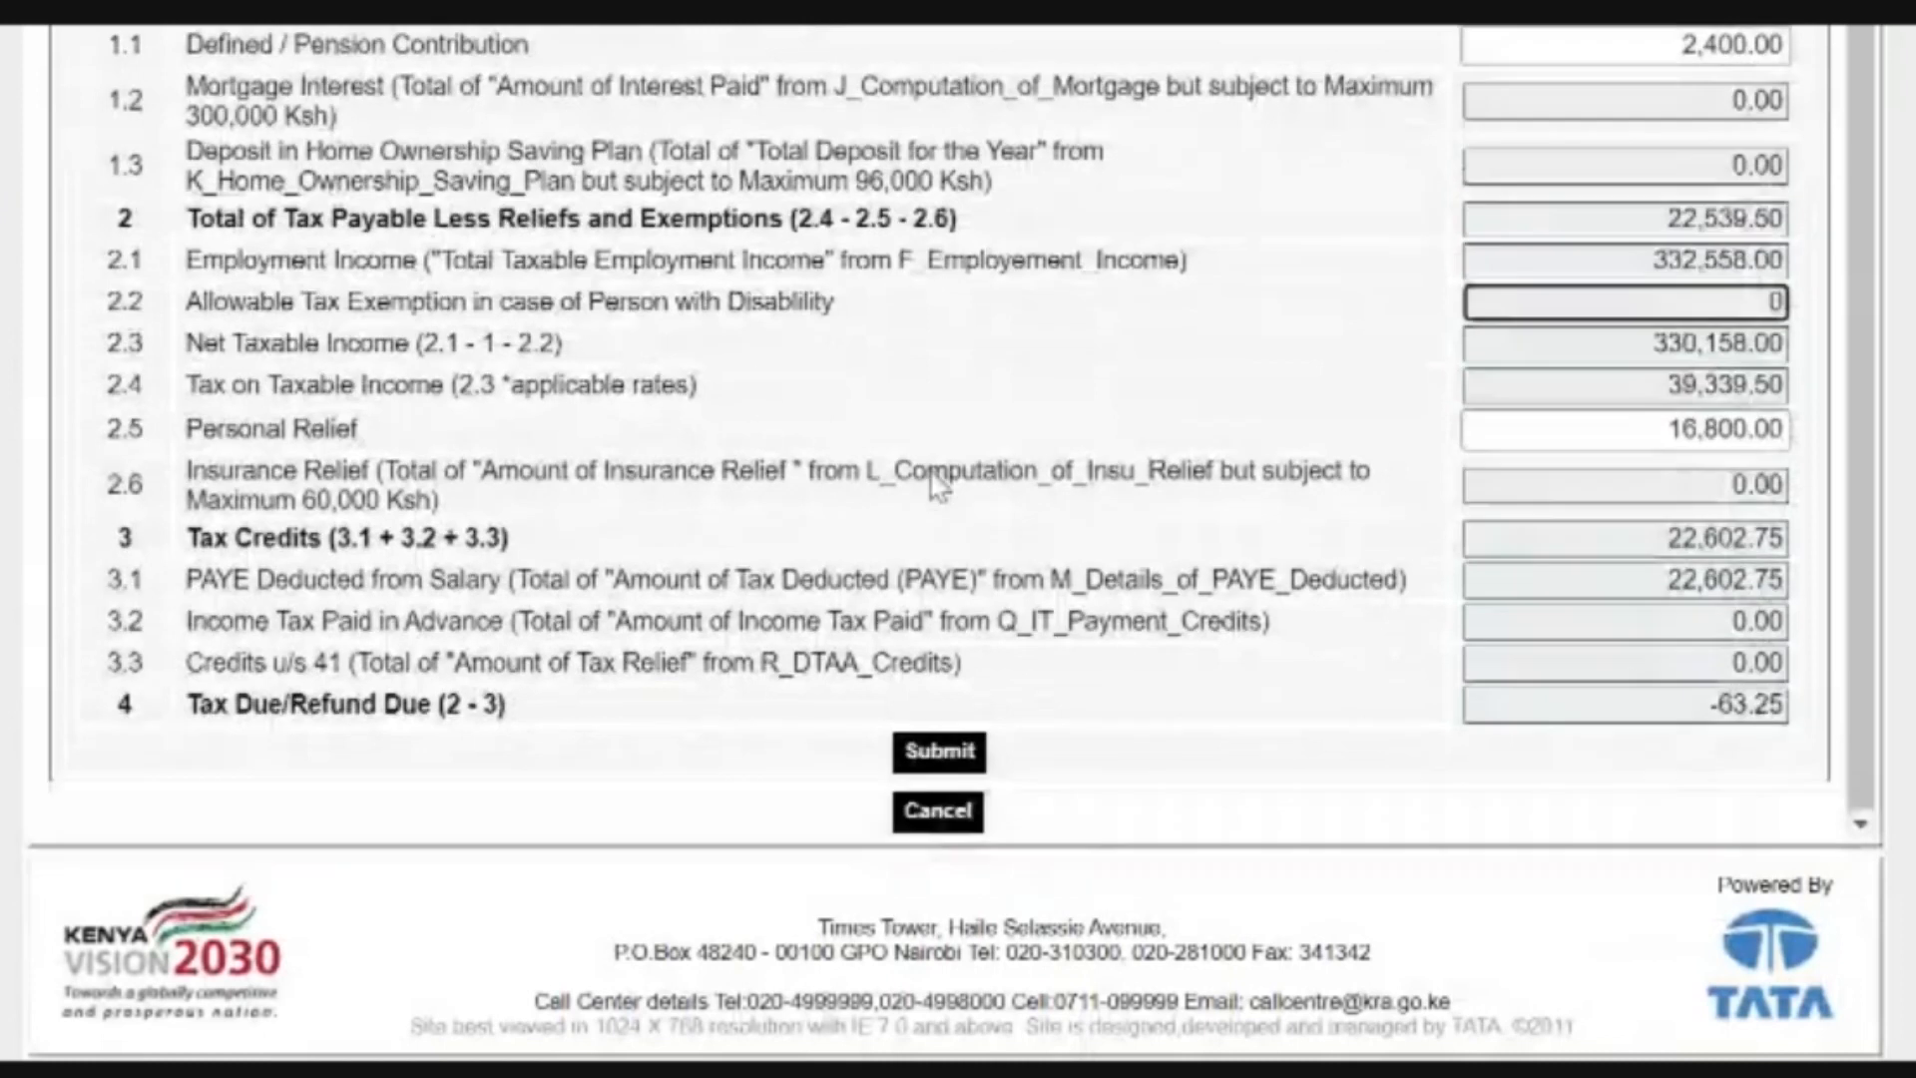
Set the Personal Relief in Section T to 16,800
text(16)
text(800)
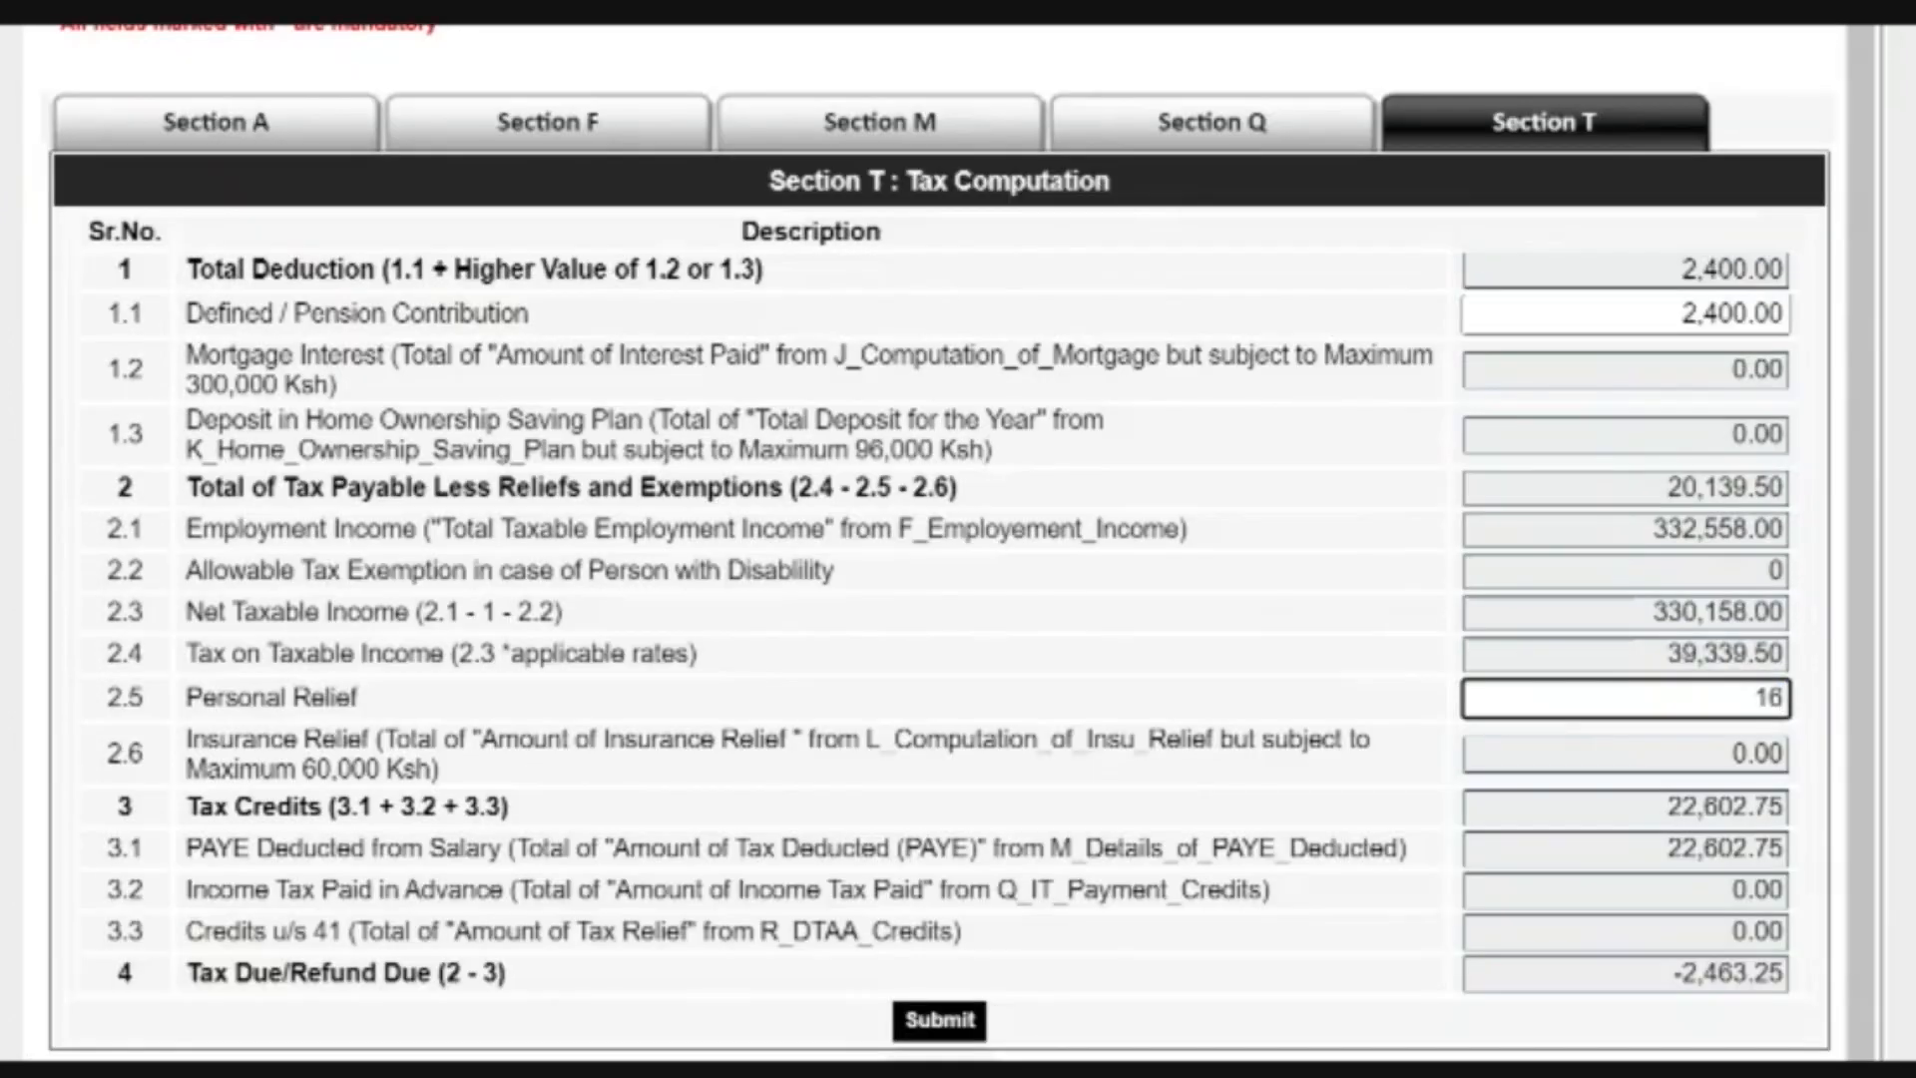
click(1597, 572)
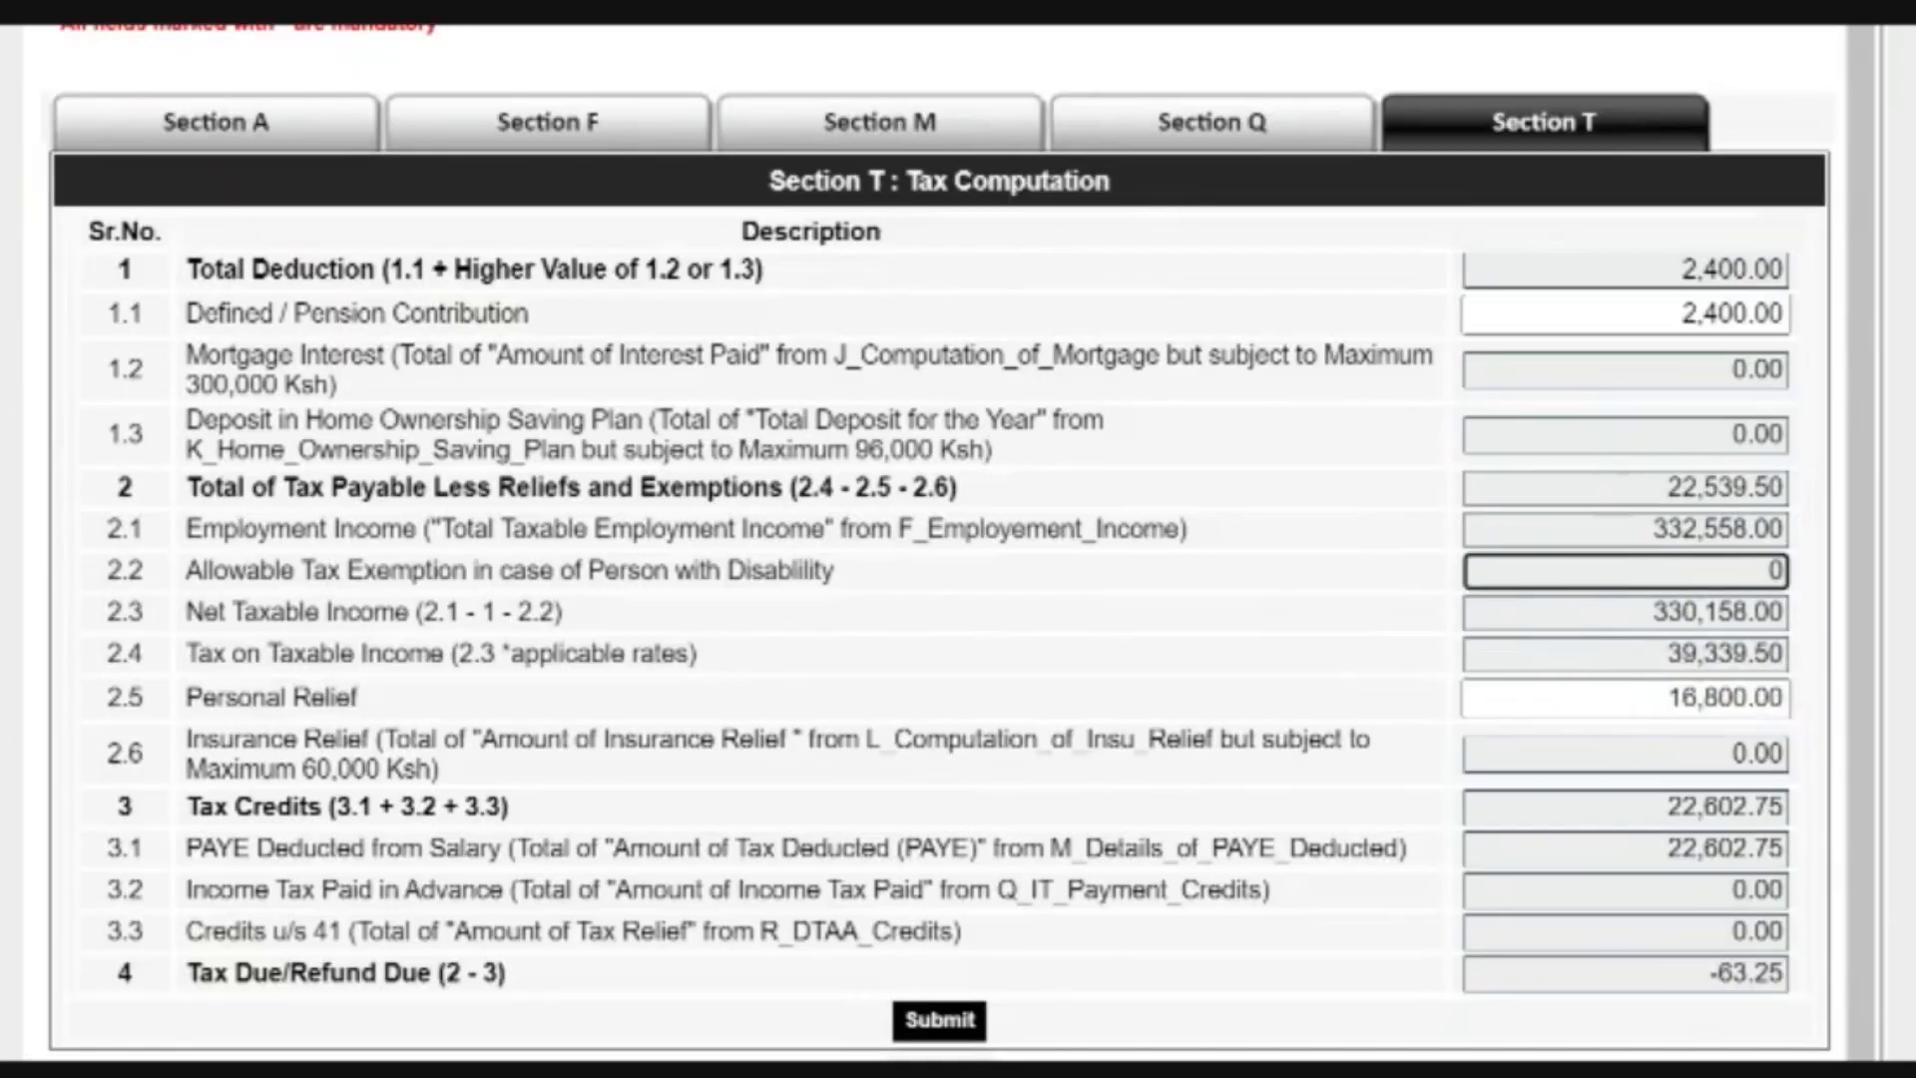
Submit the return and follow the bank name error to the bank details in Section A
scroll(938, 539, down, 3)
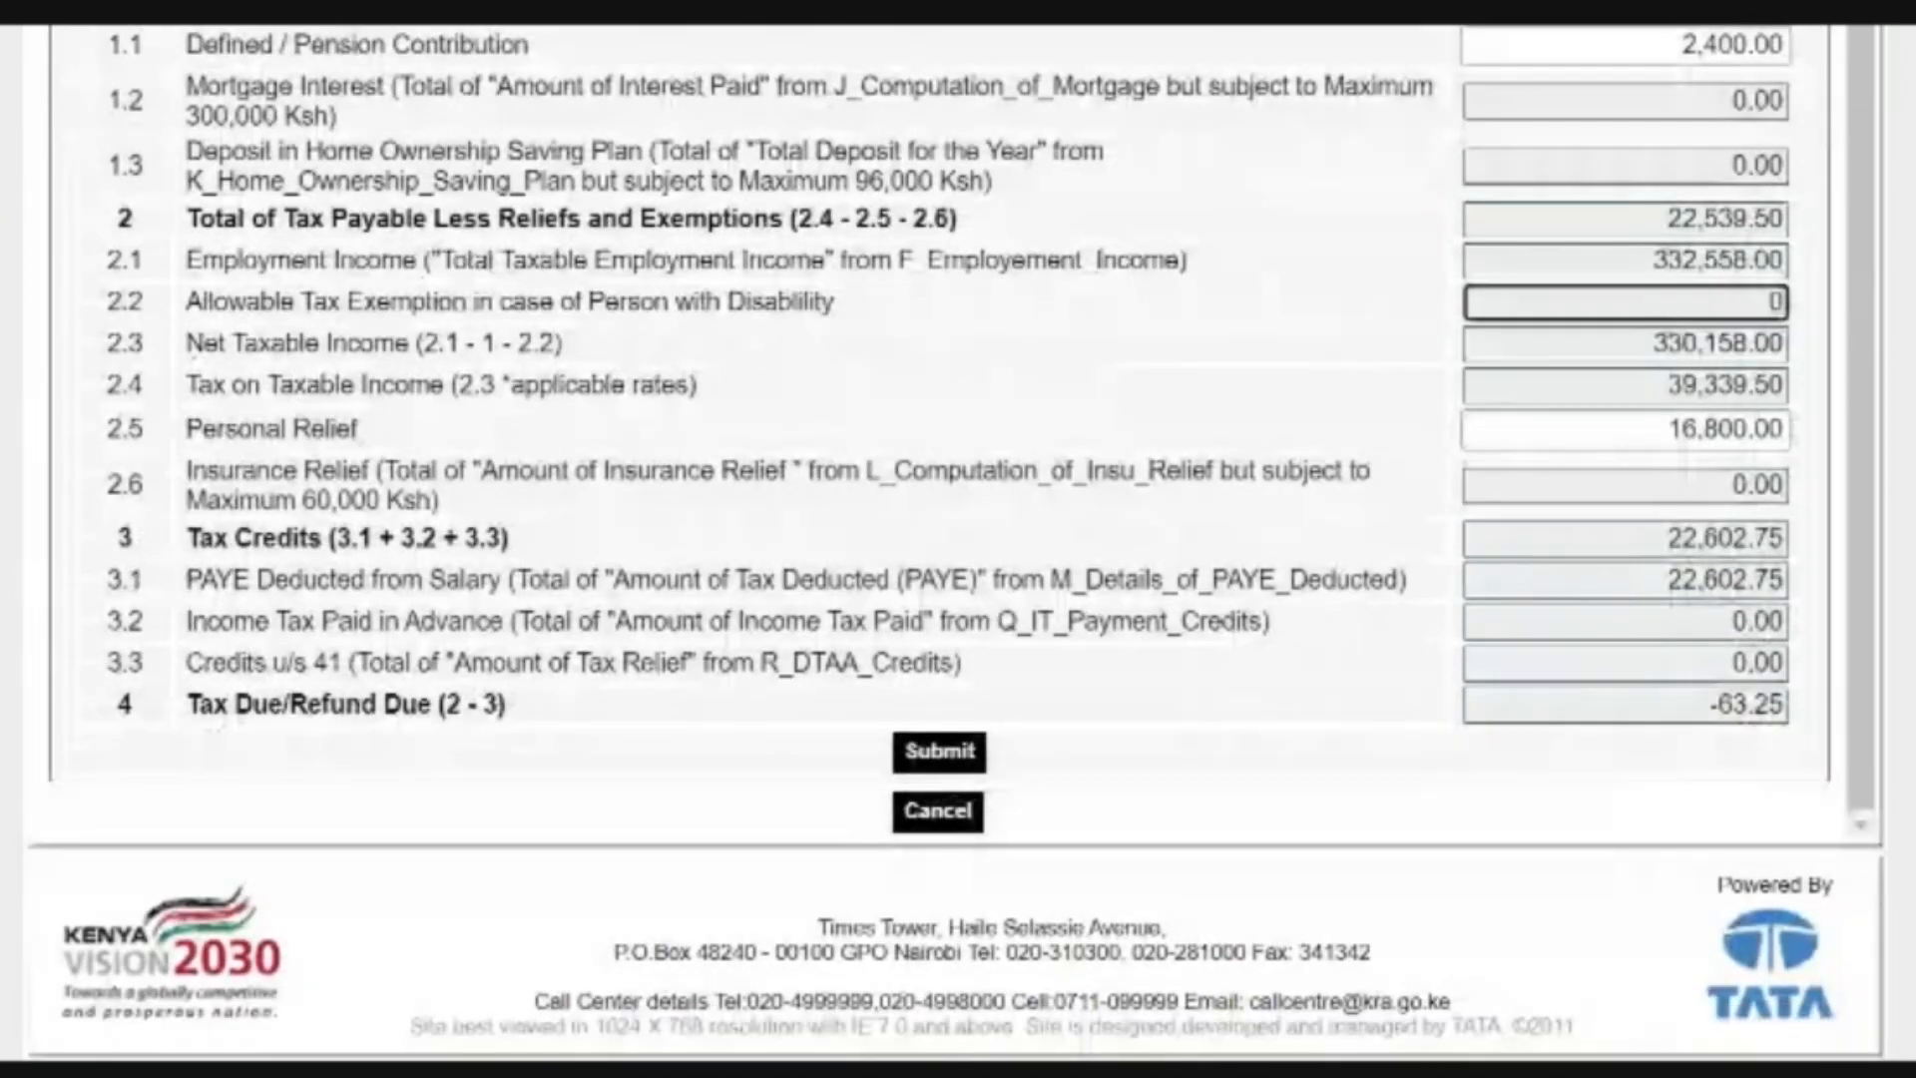
click(933, 760)
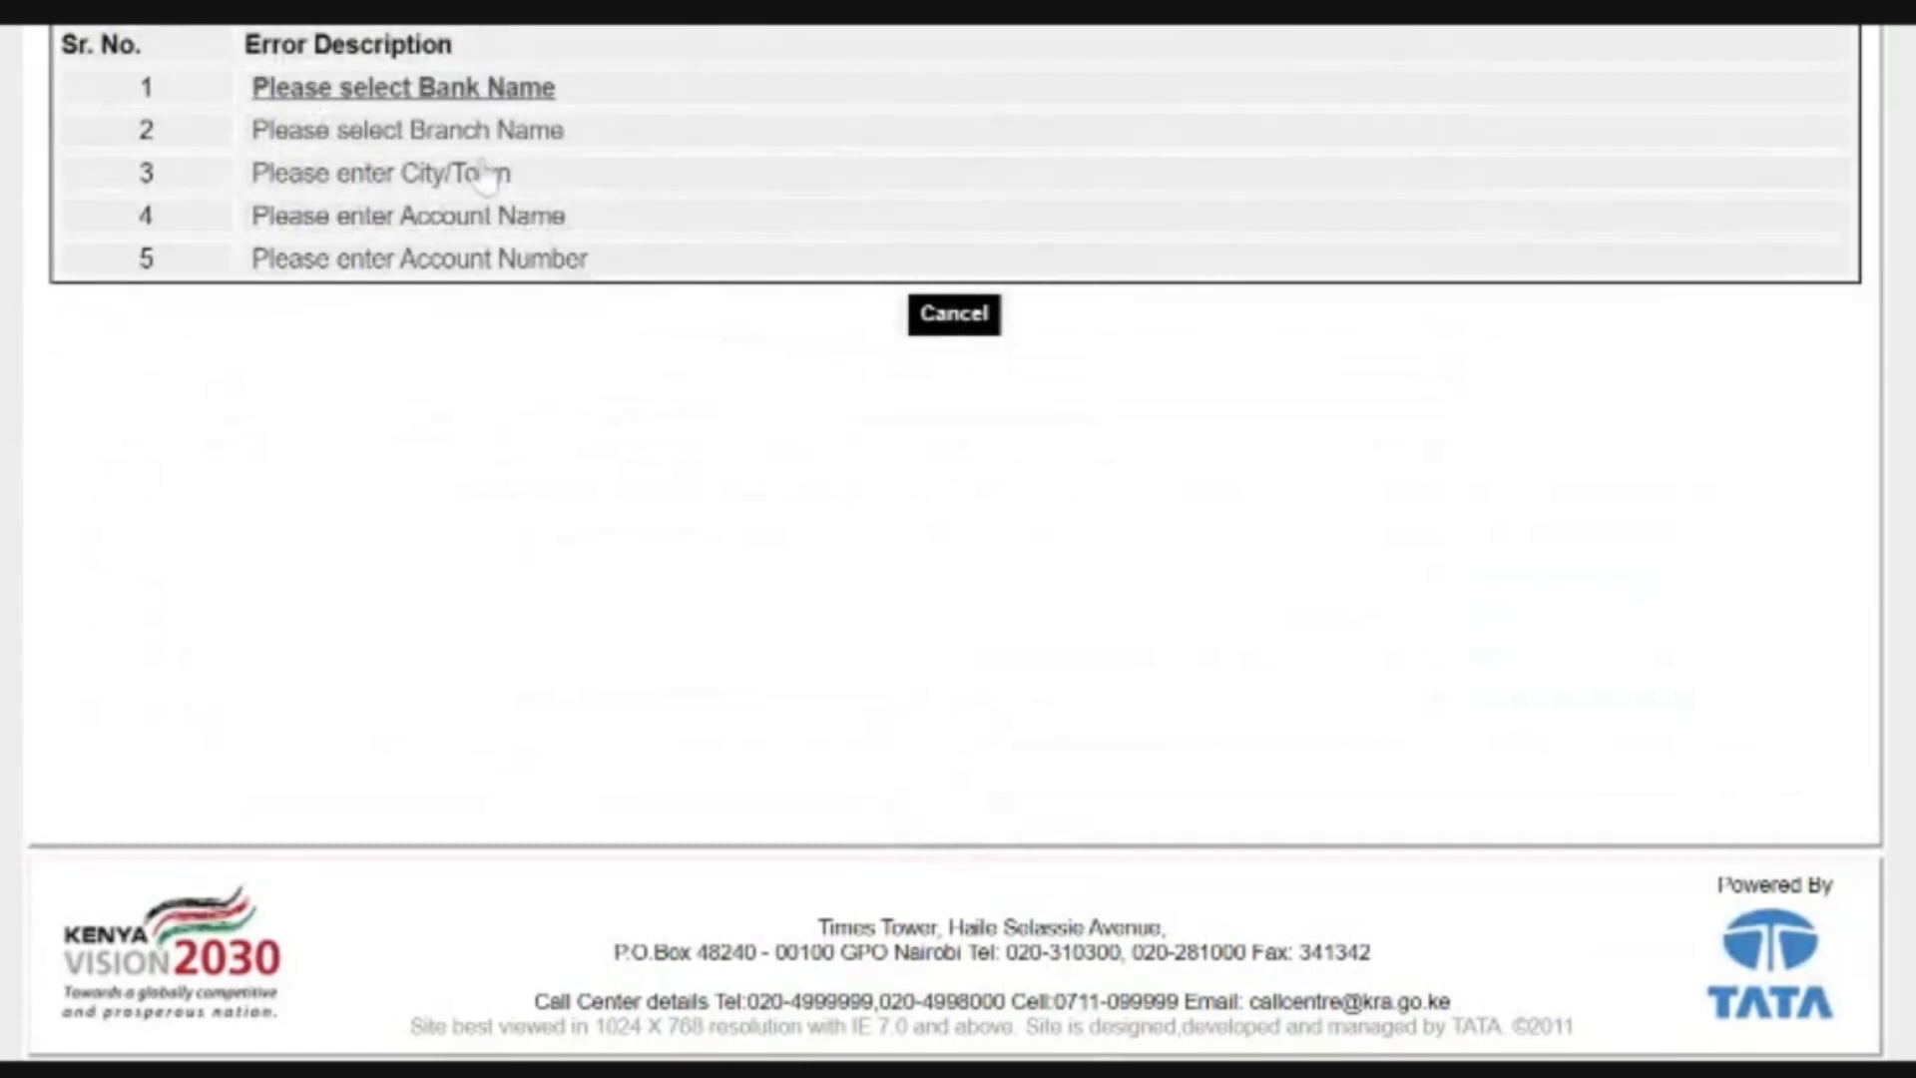
scroll(483, 205, up, 1)
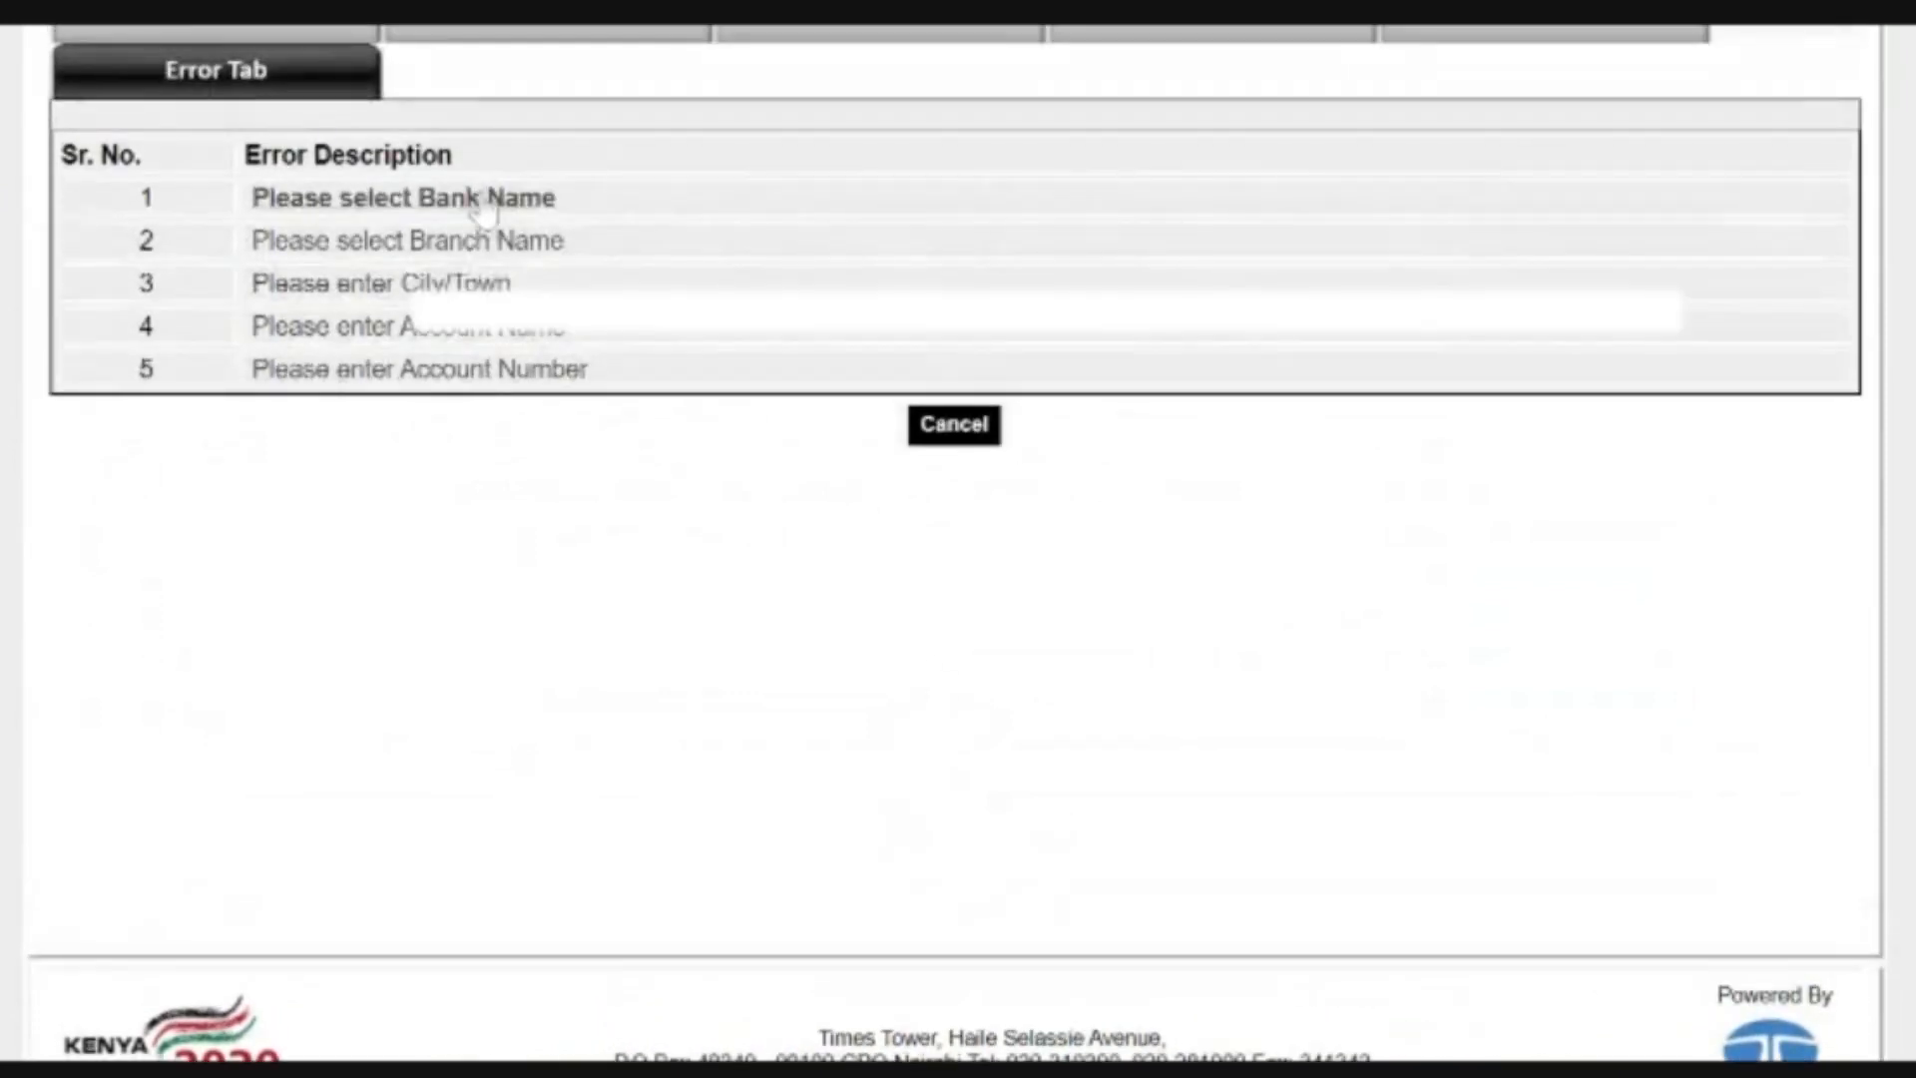
click(483, 205)
Continue from the Section A bank details through Sections F, M and Q to the Section T tax computation
scroll(459, 714, down, 3)
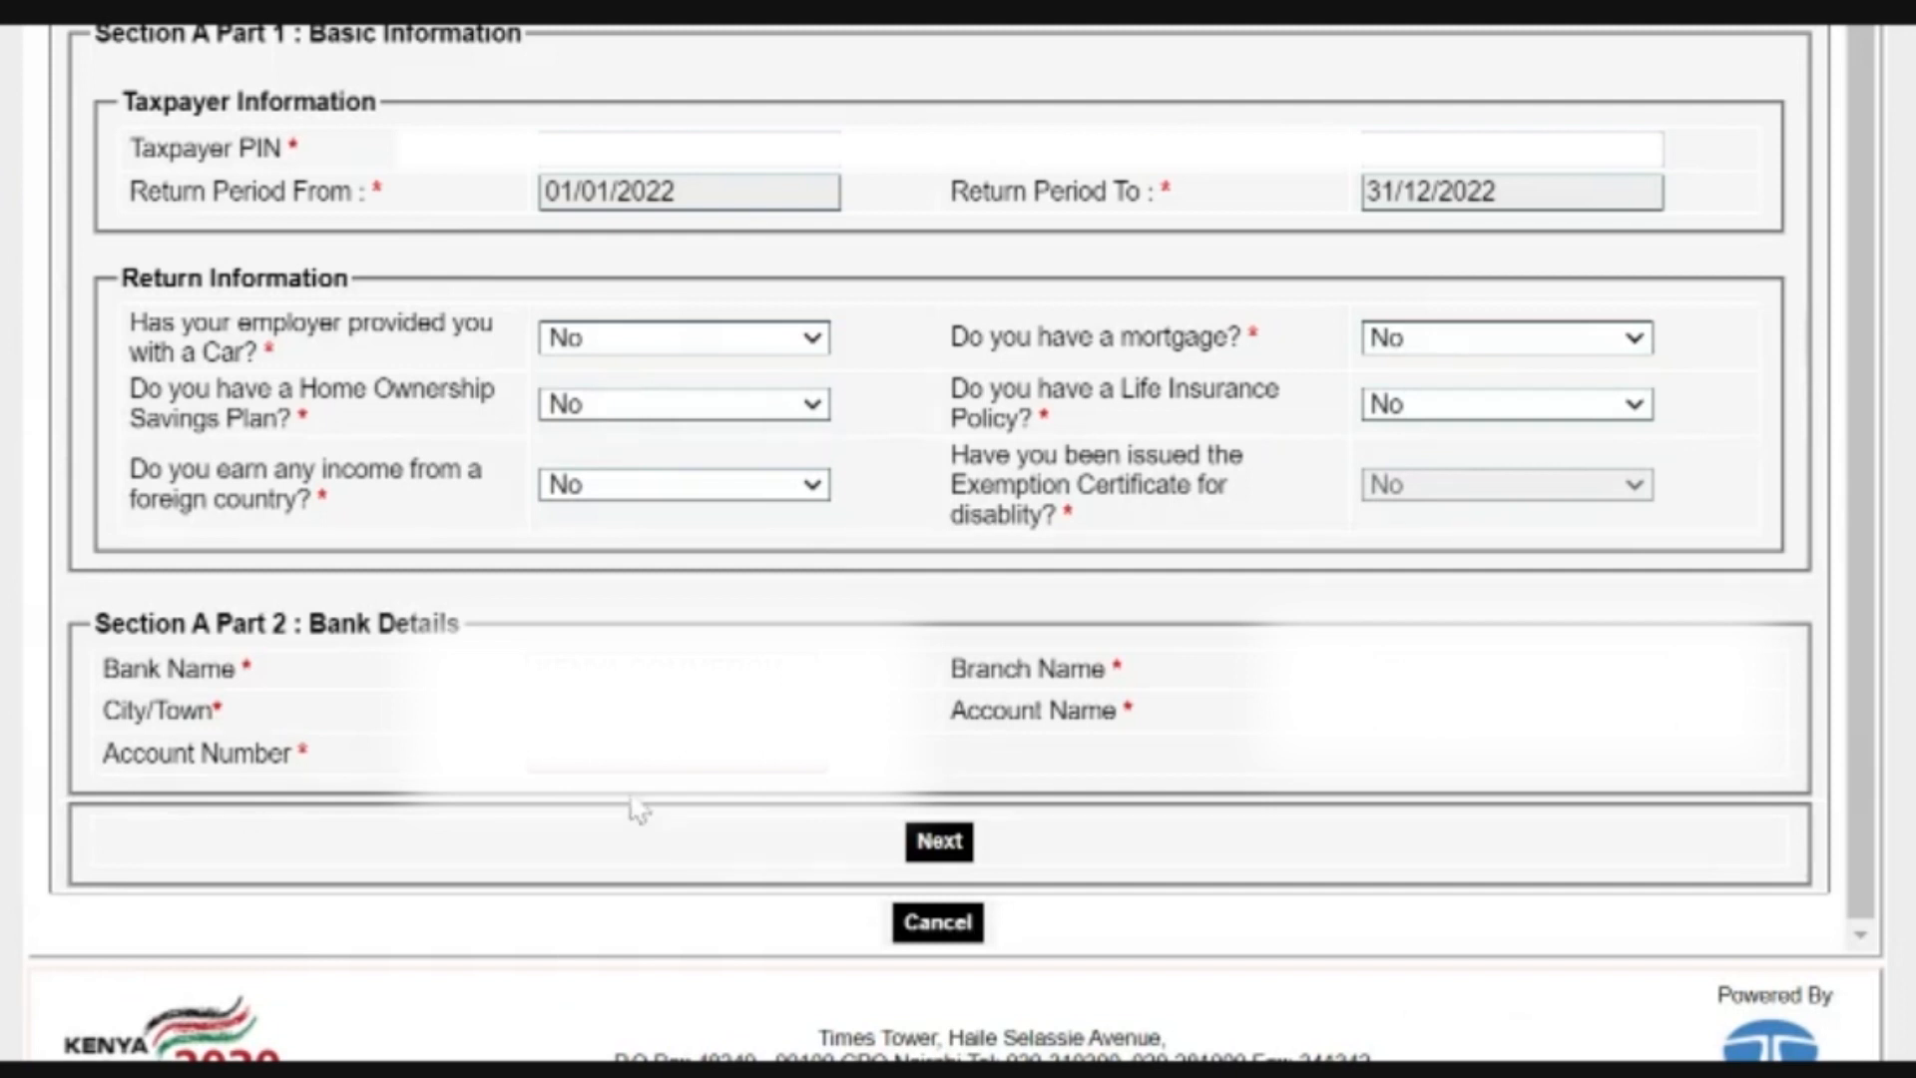
click(938, 843)
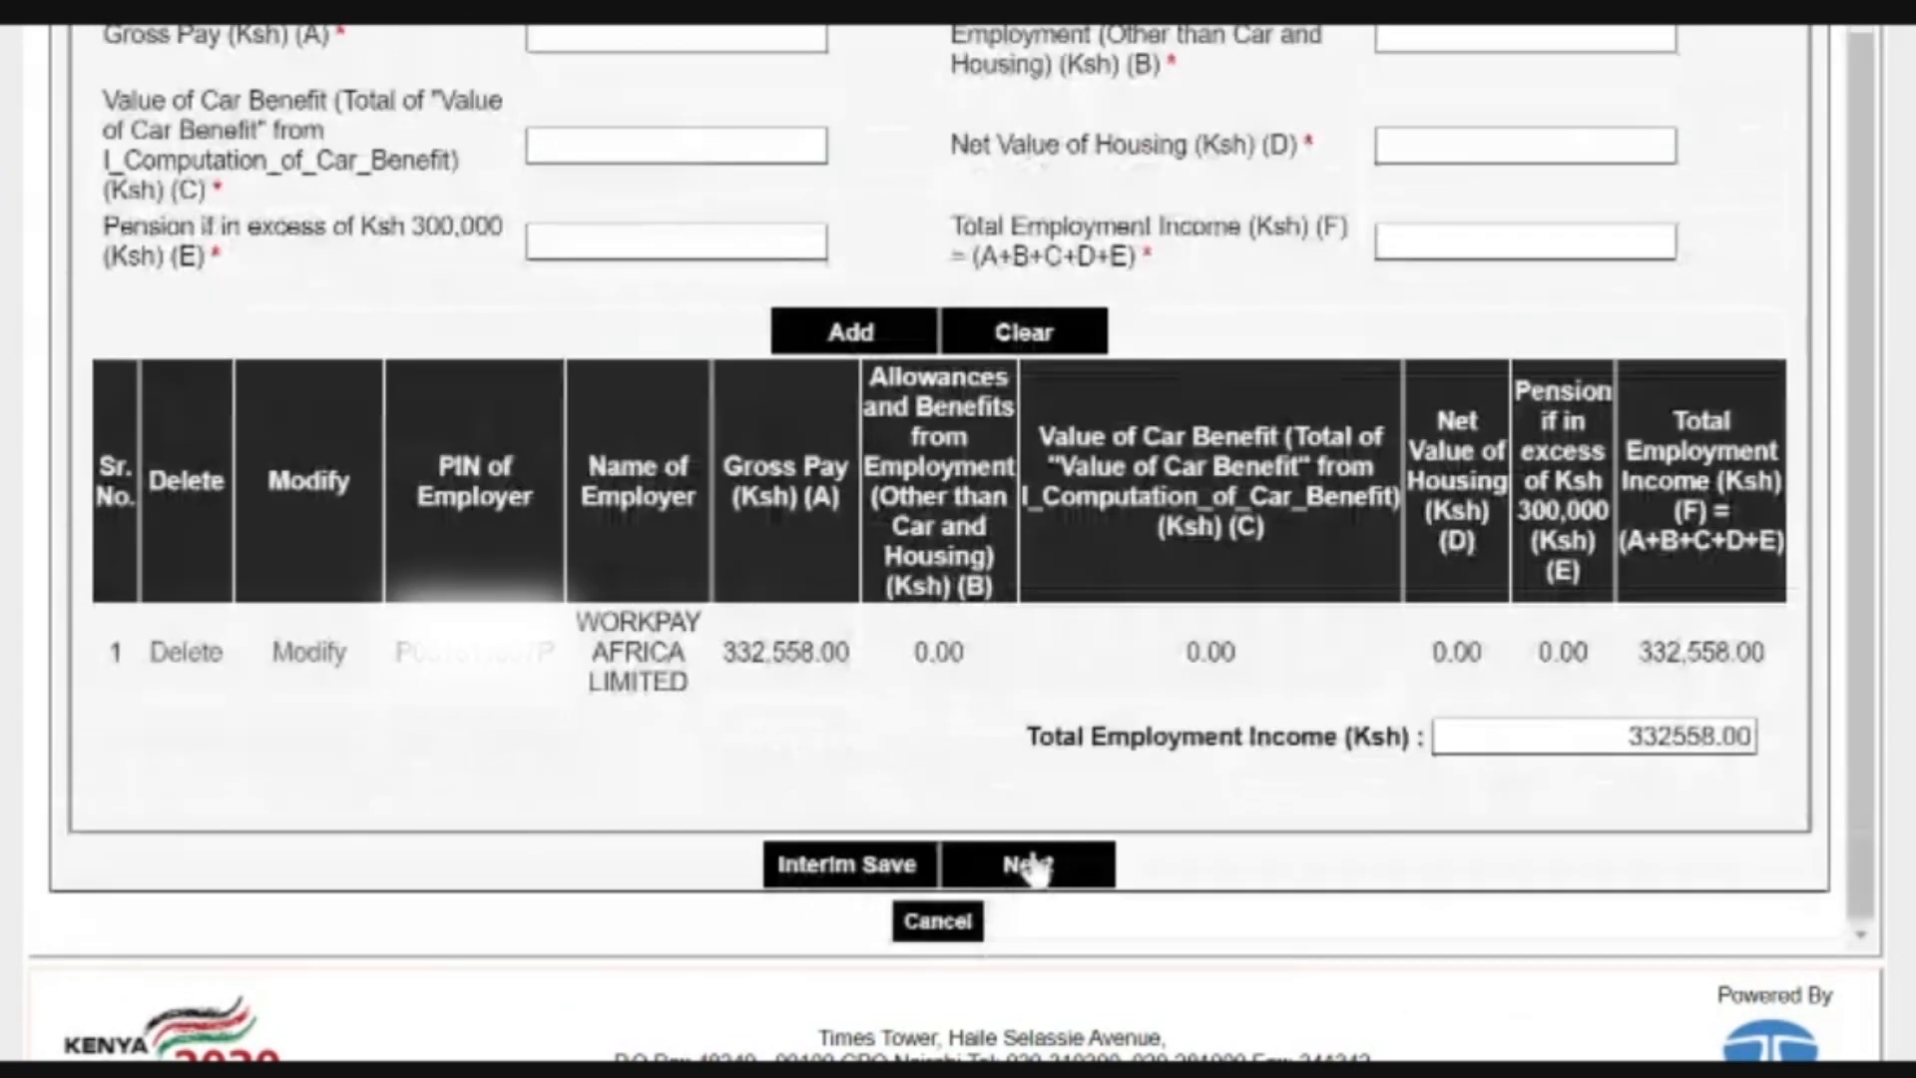
click(1030, 866)
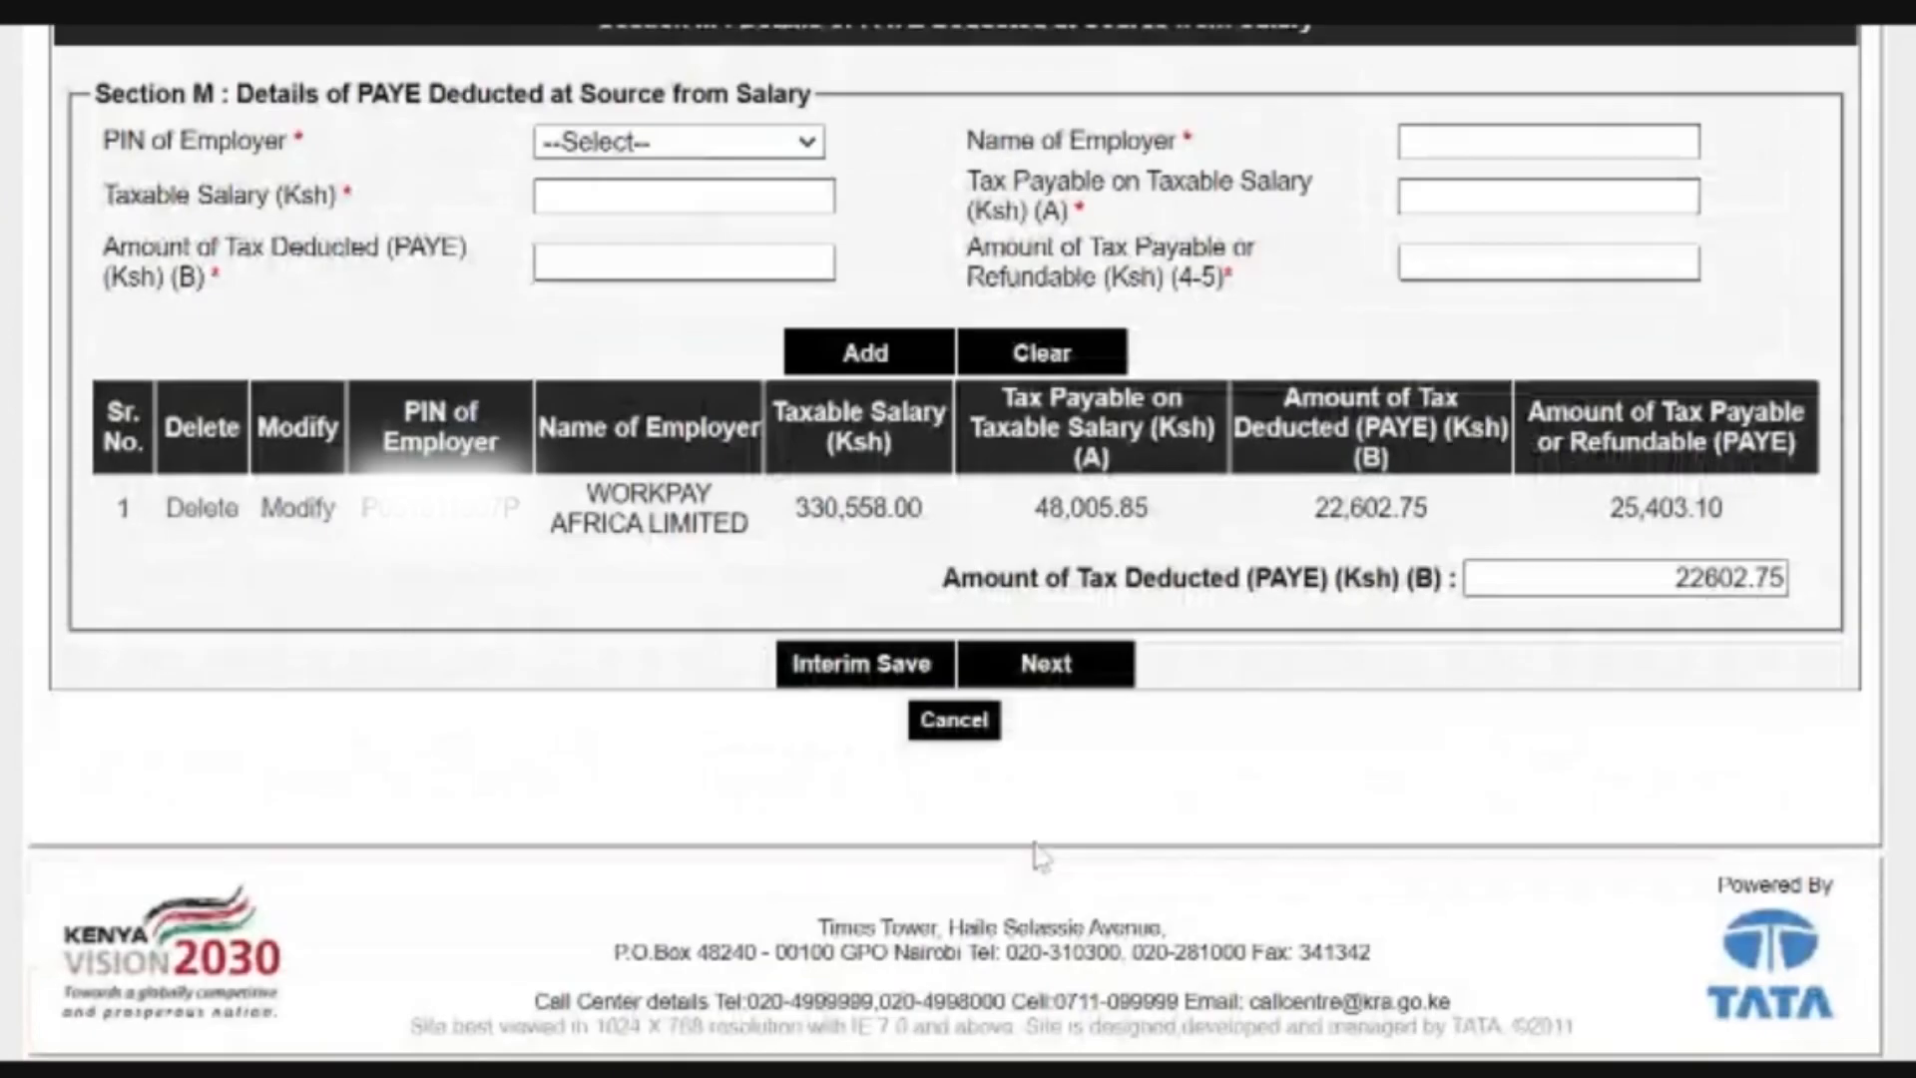
click(1037, 666)
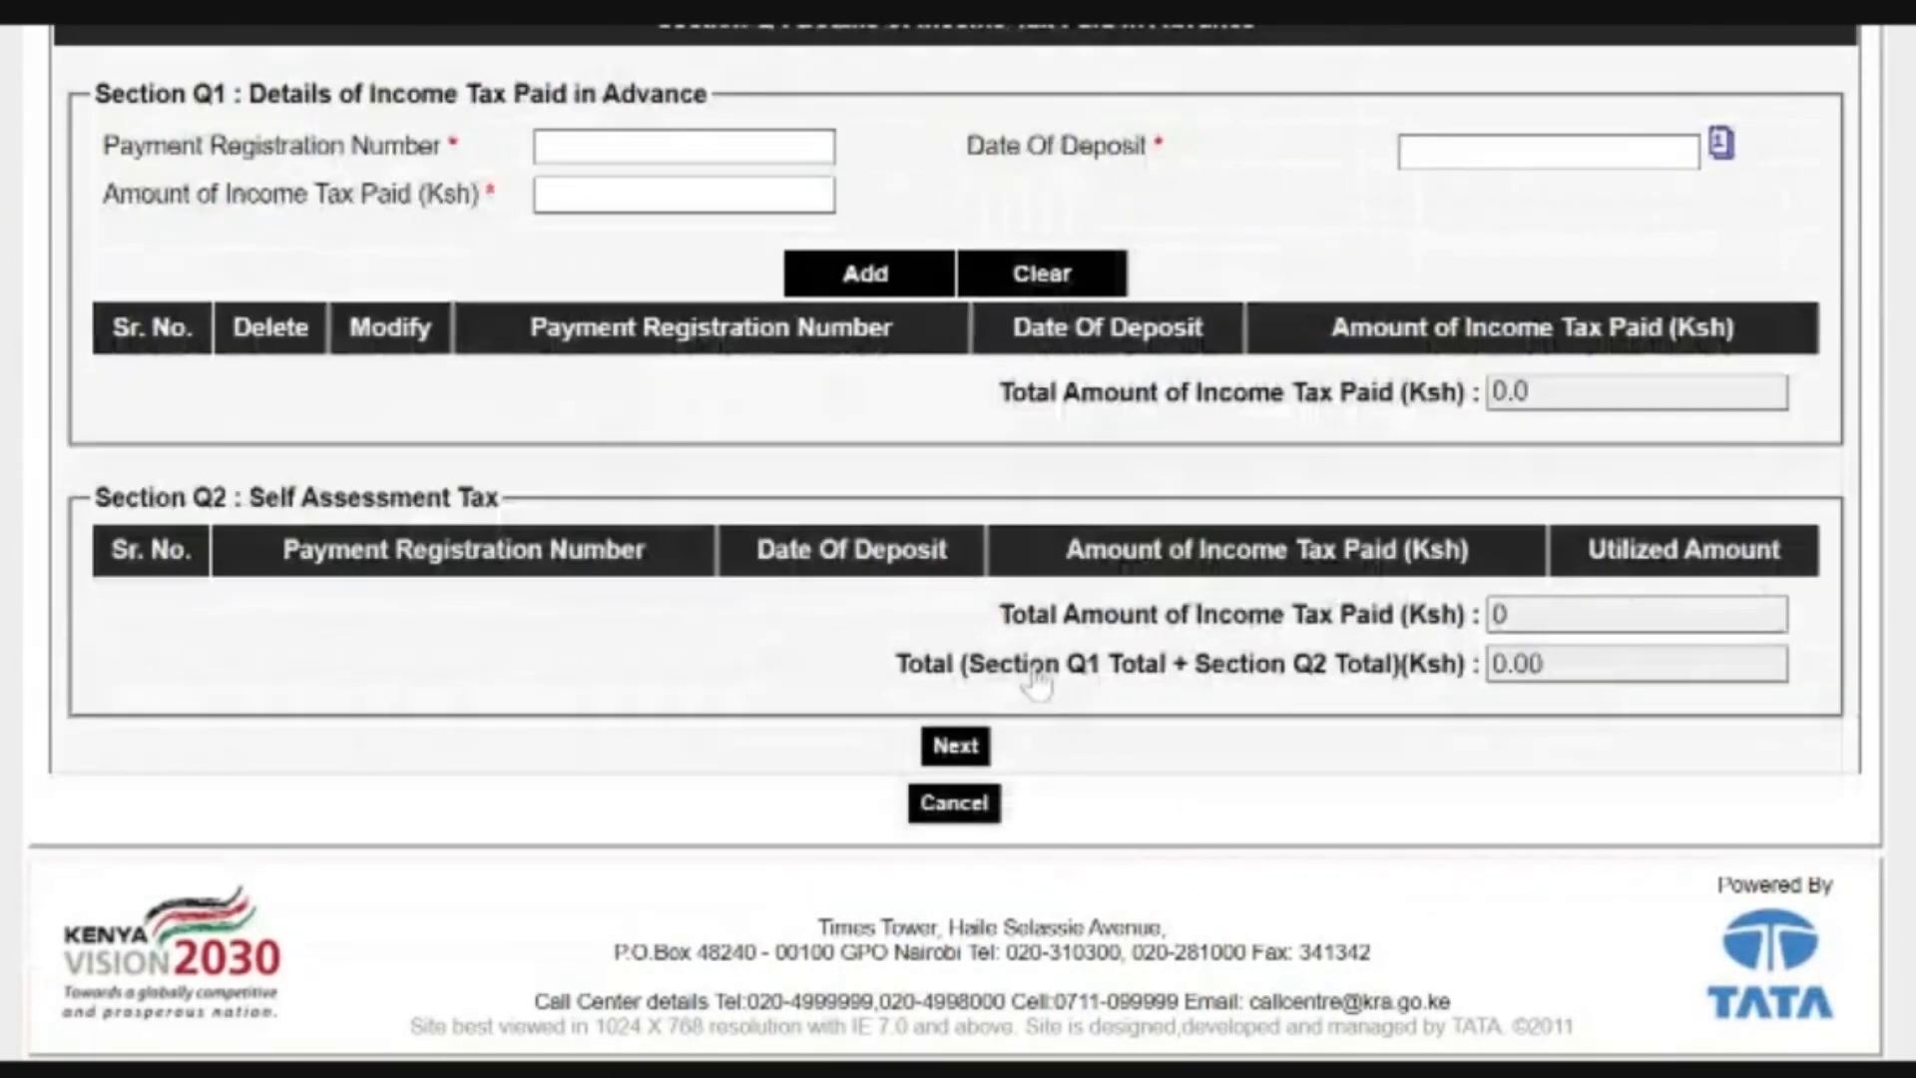
click(953, 749)
scroll(957, 774, down, 1)
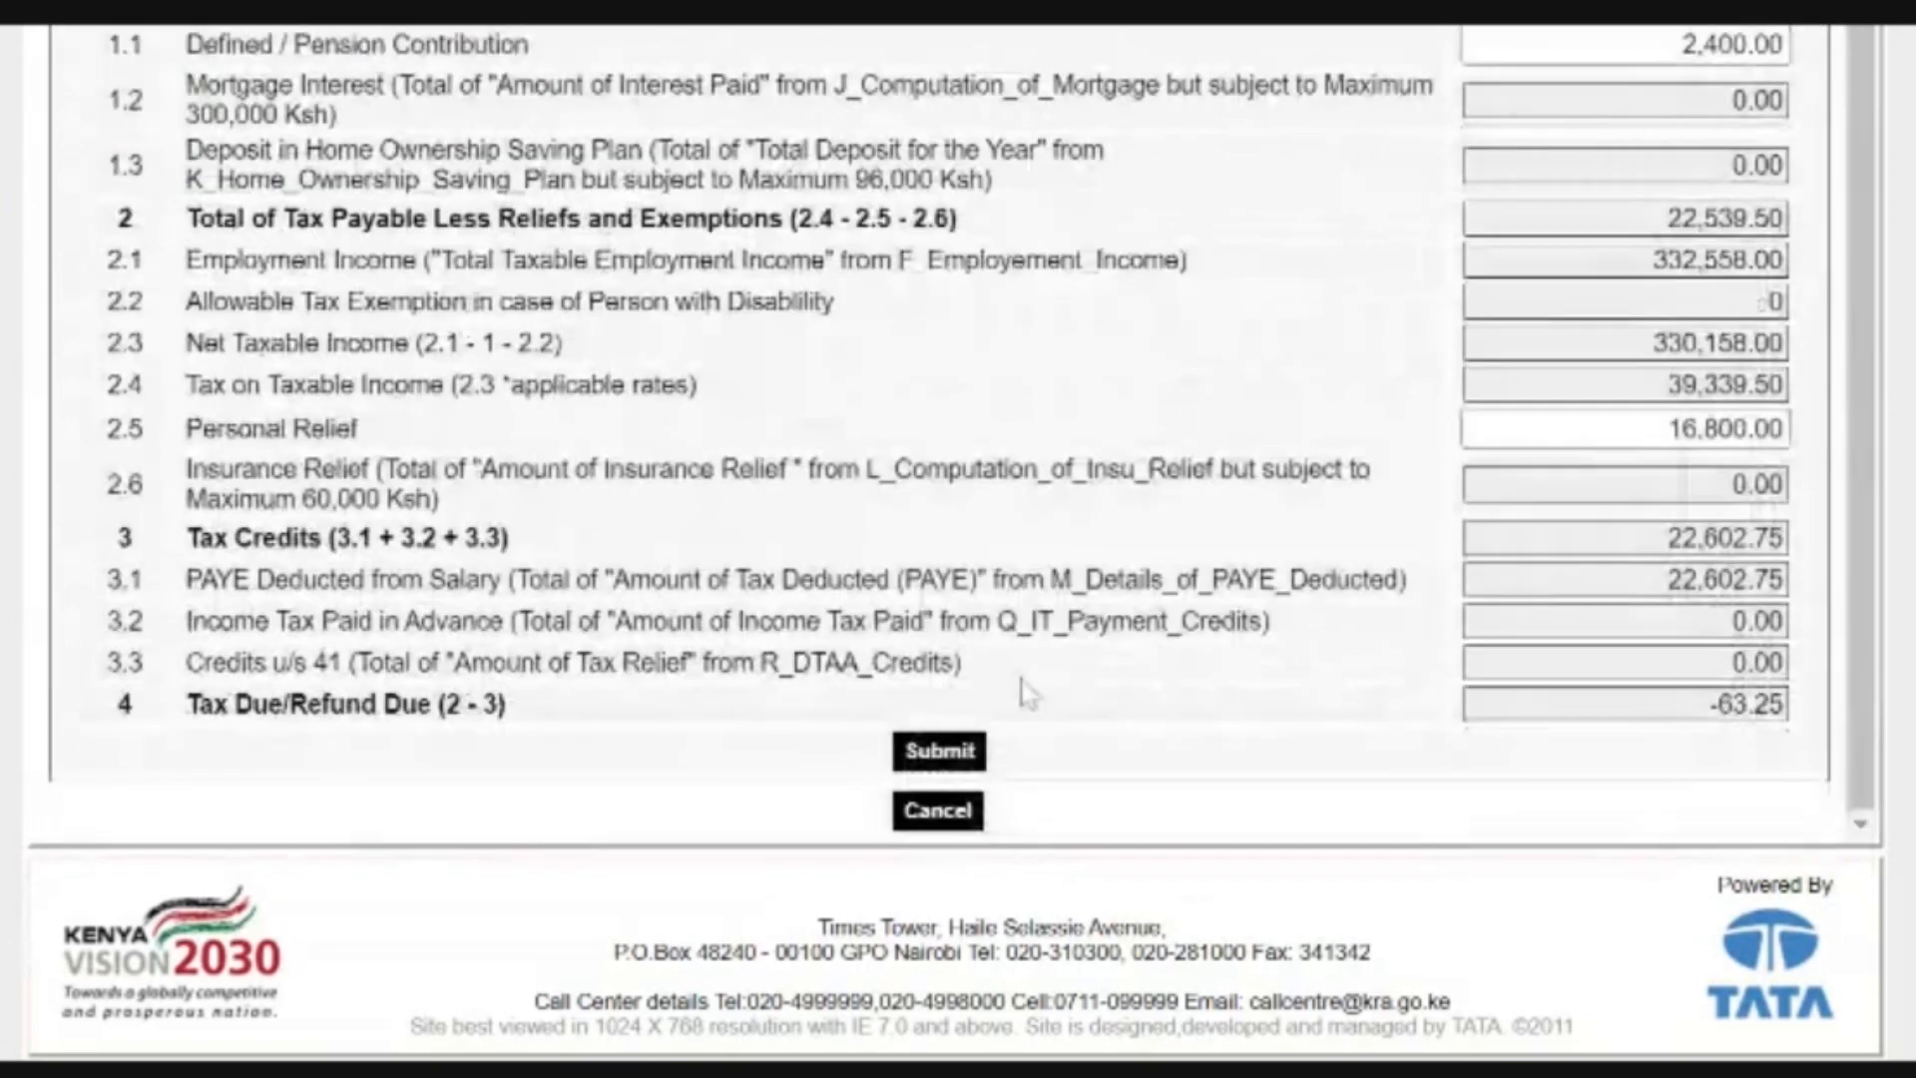